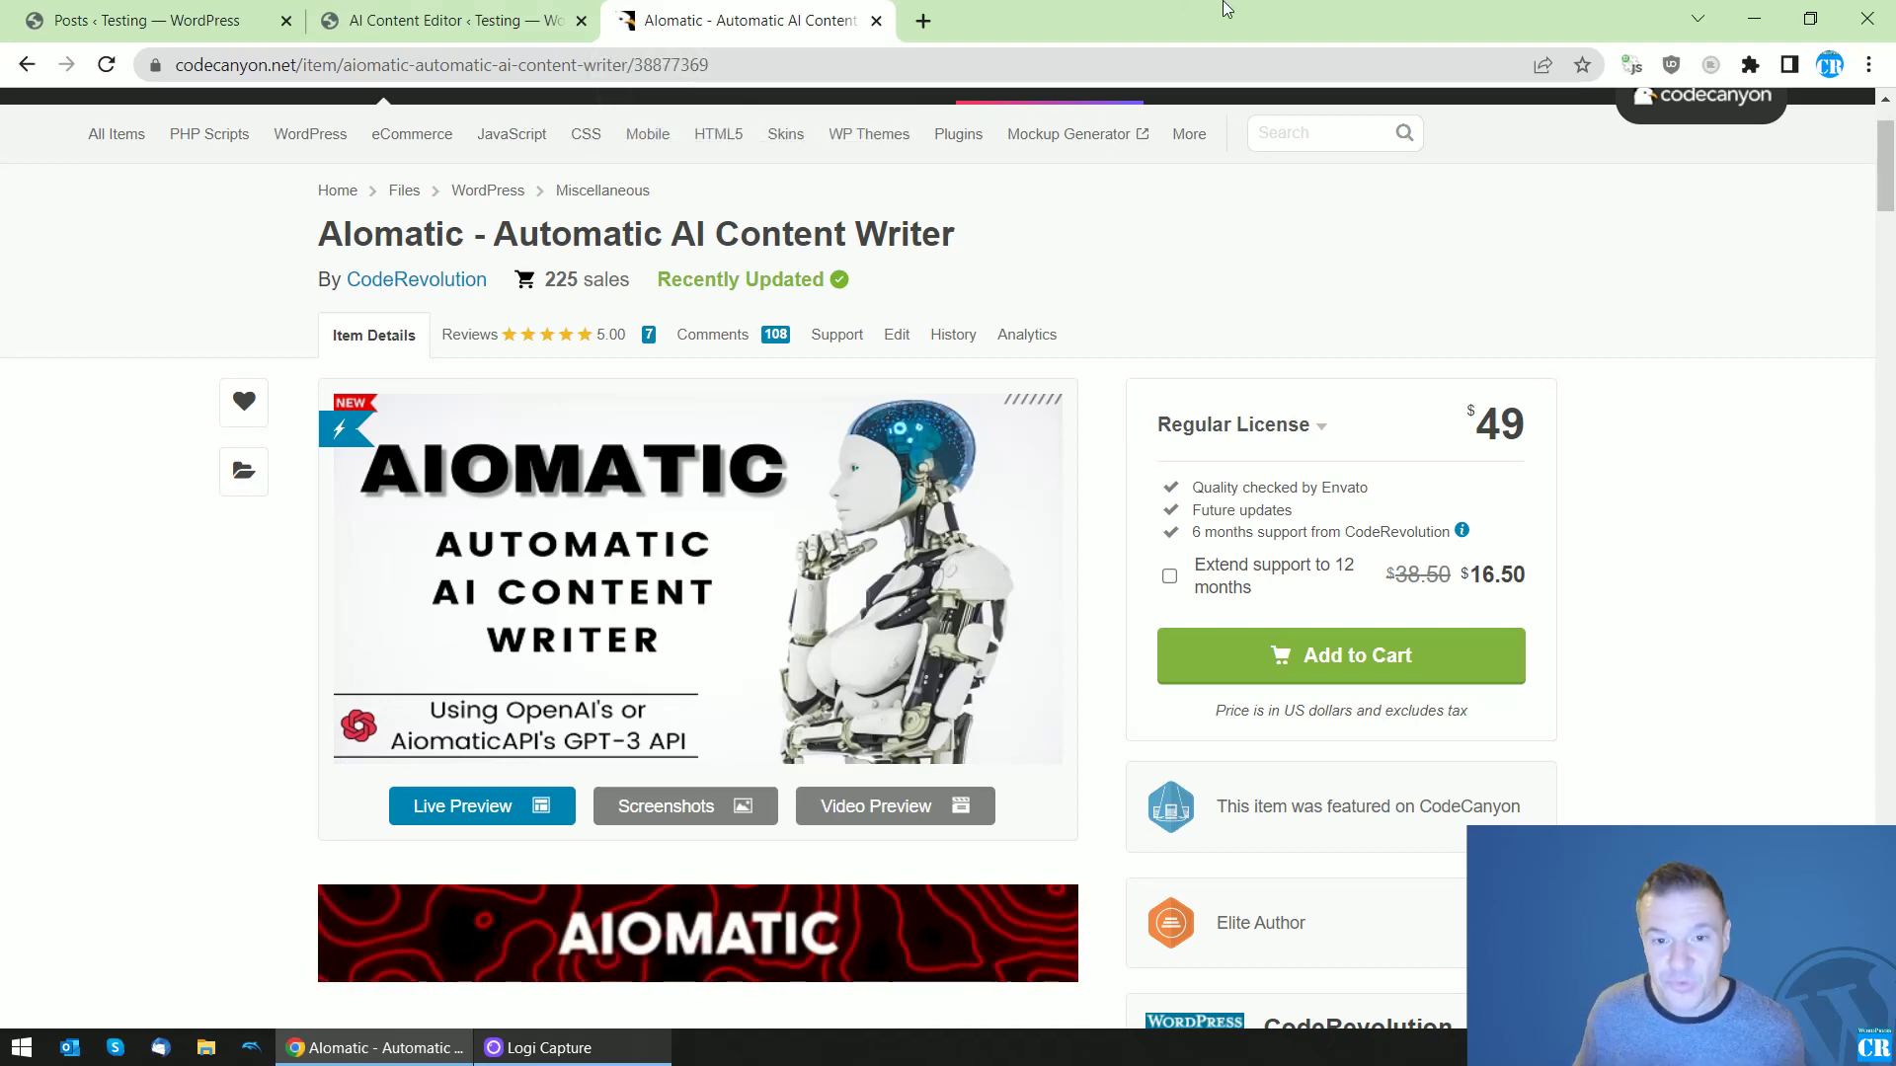
Glance at the Aiomatic CodeCanyon page, then return to the AI Content Editor settings tab.
click(523, 14)
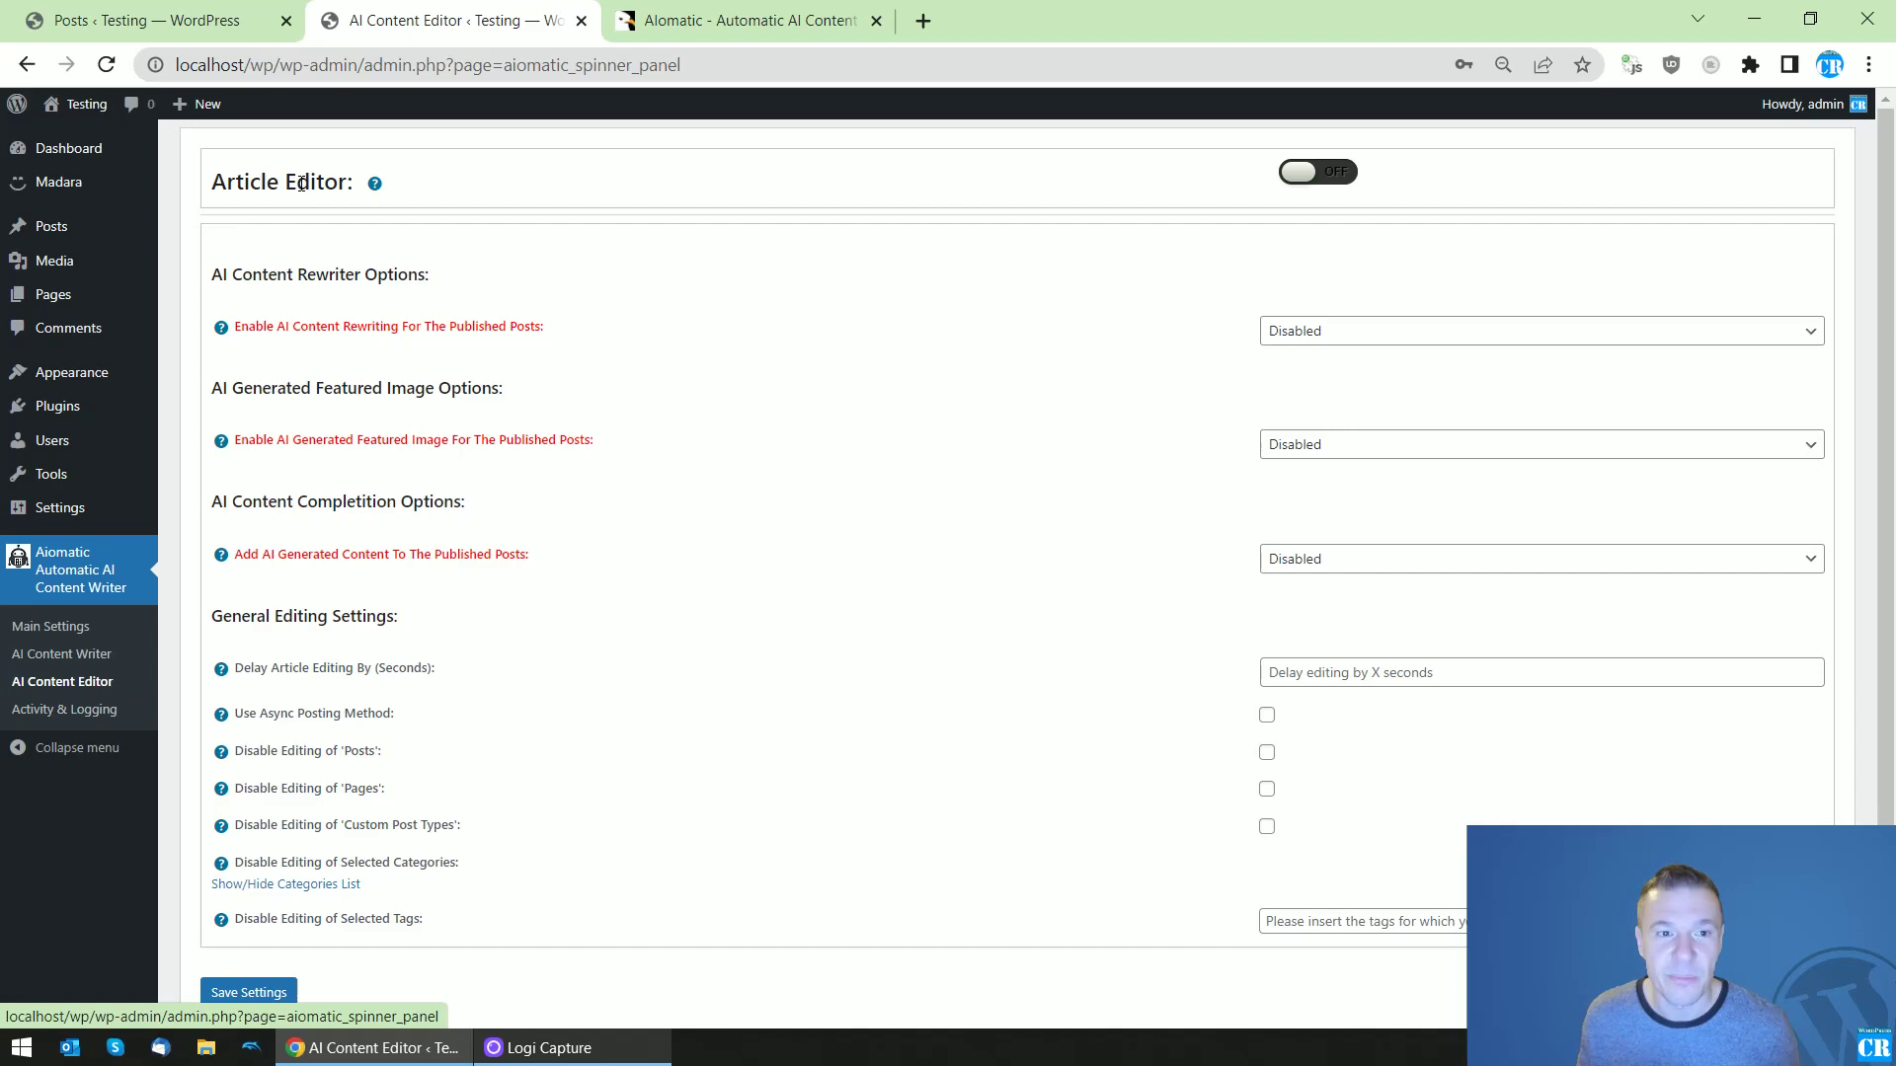
click(652, 10)
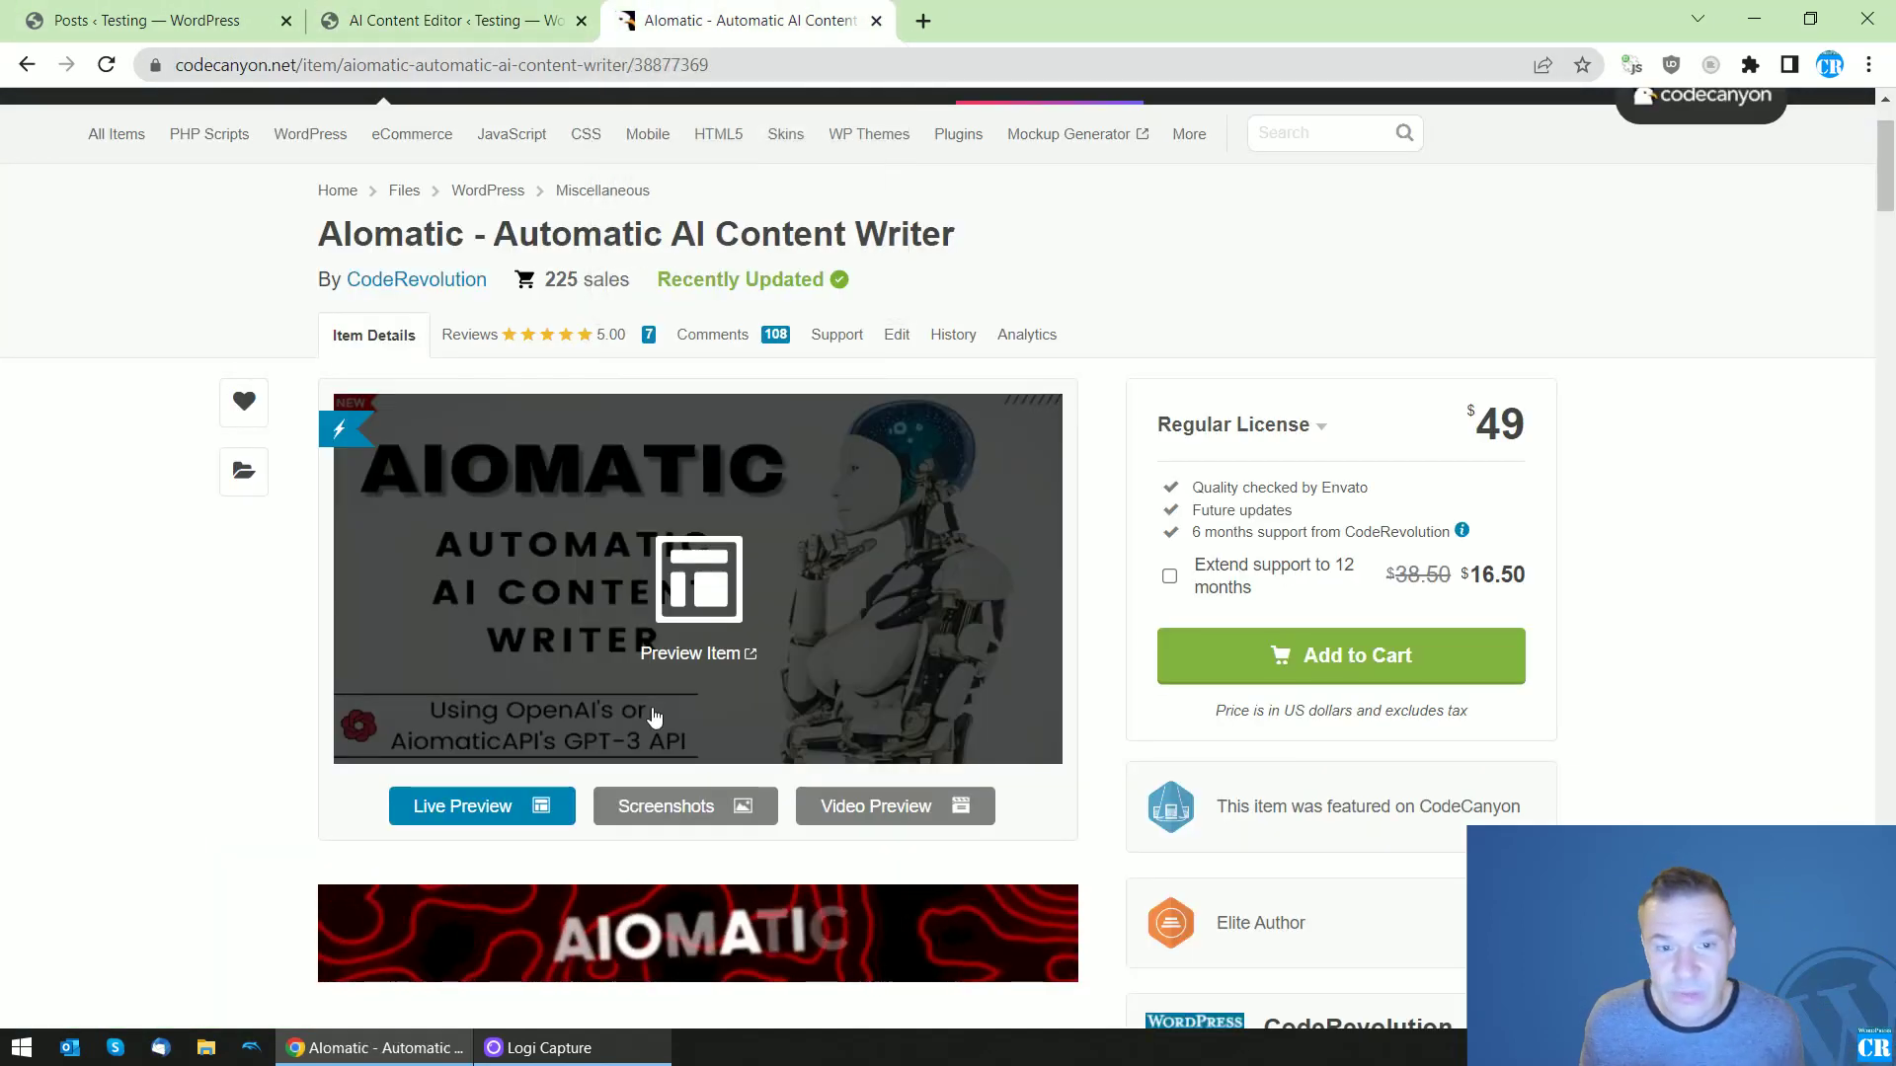
click(456, 18)
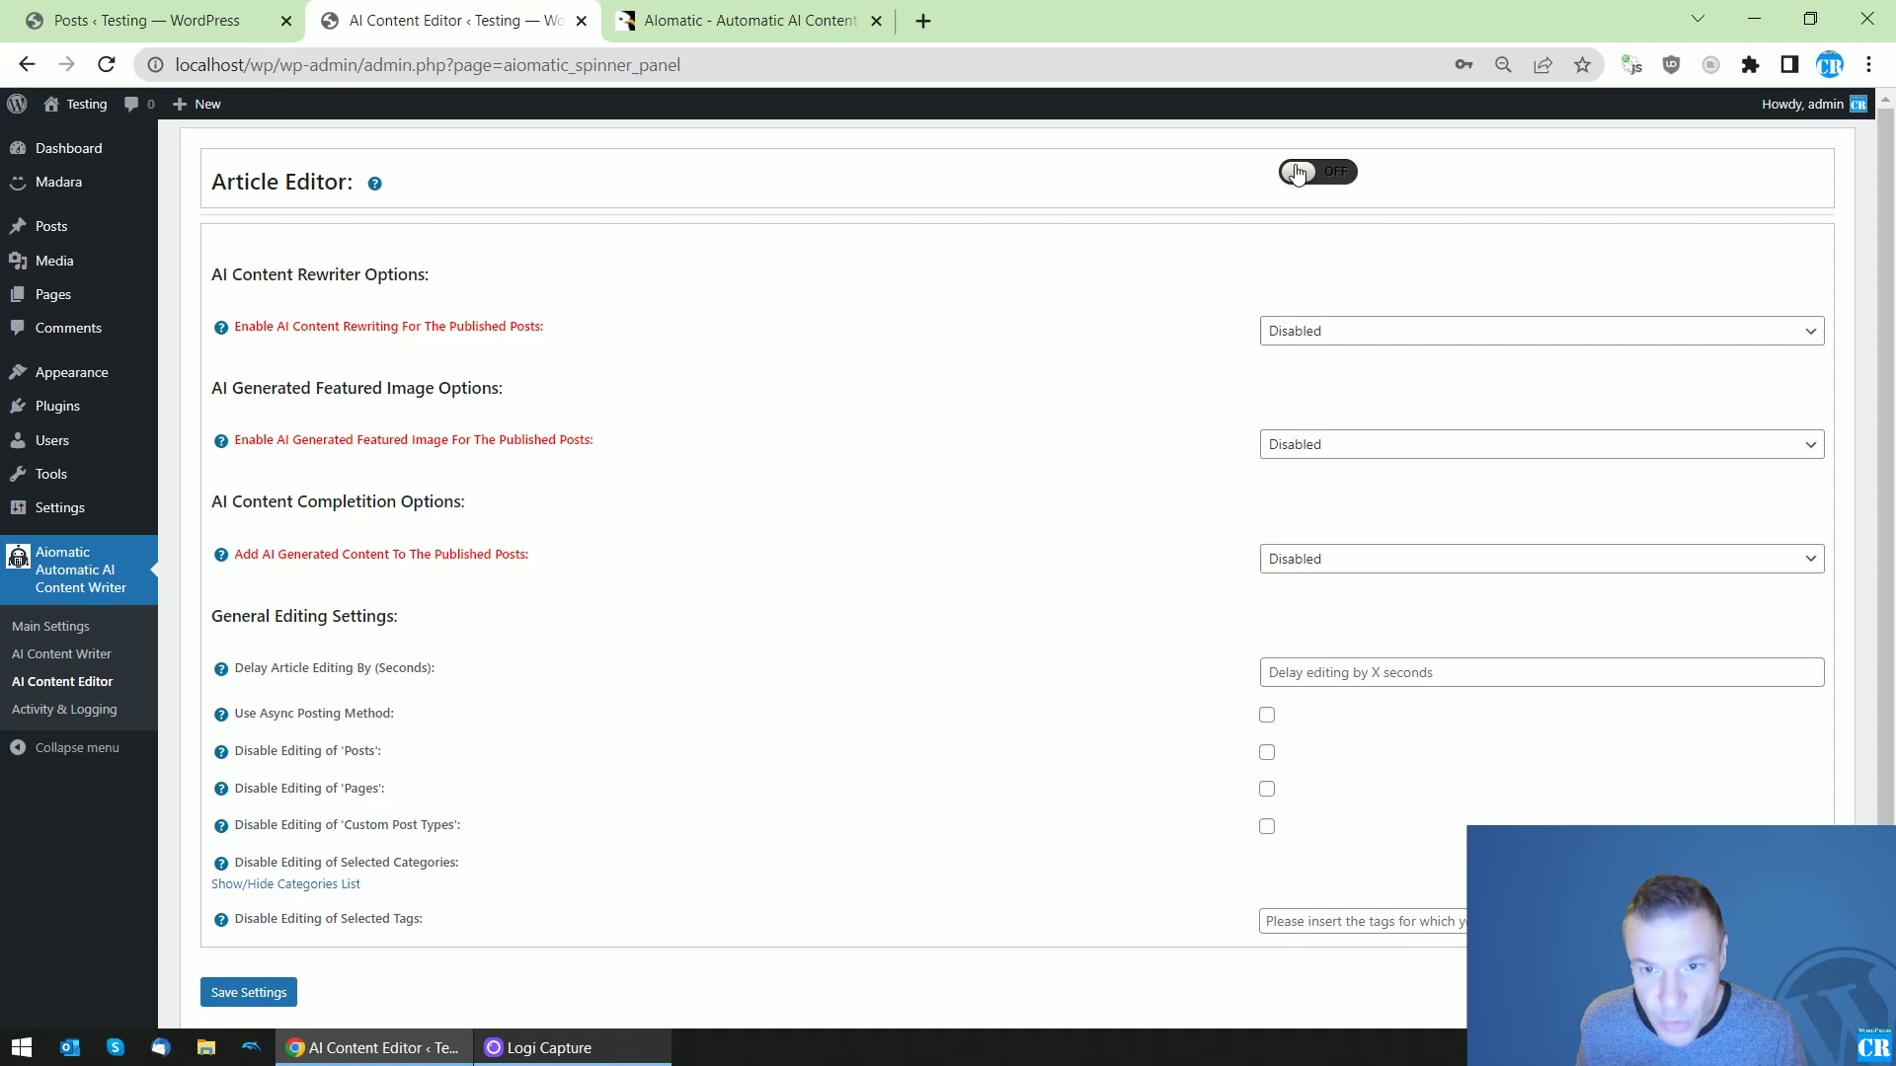
Check Main Settings in a new tab, then switch the Article Editor toggle on.
middle_click(65, 629)
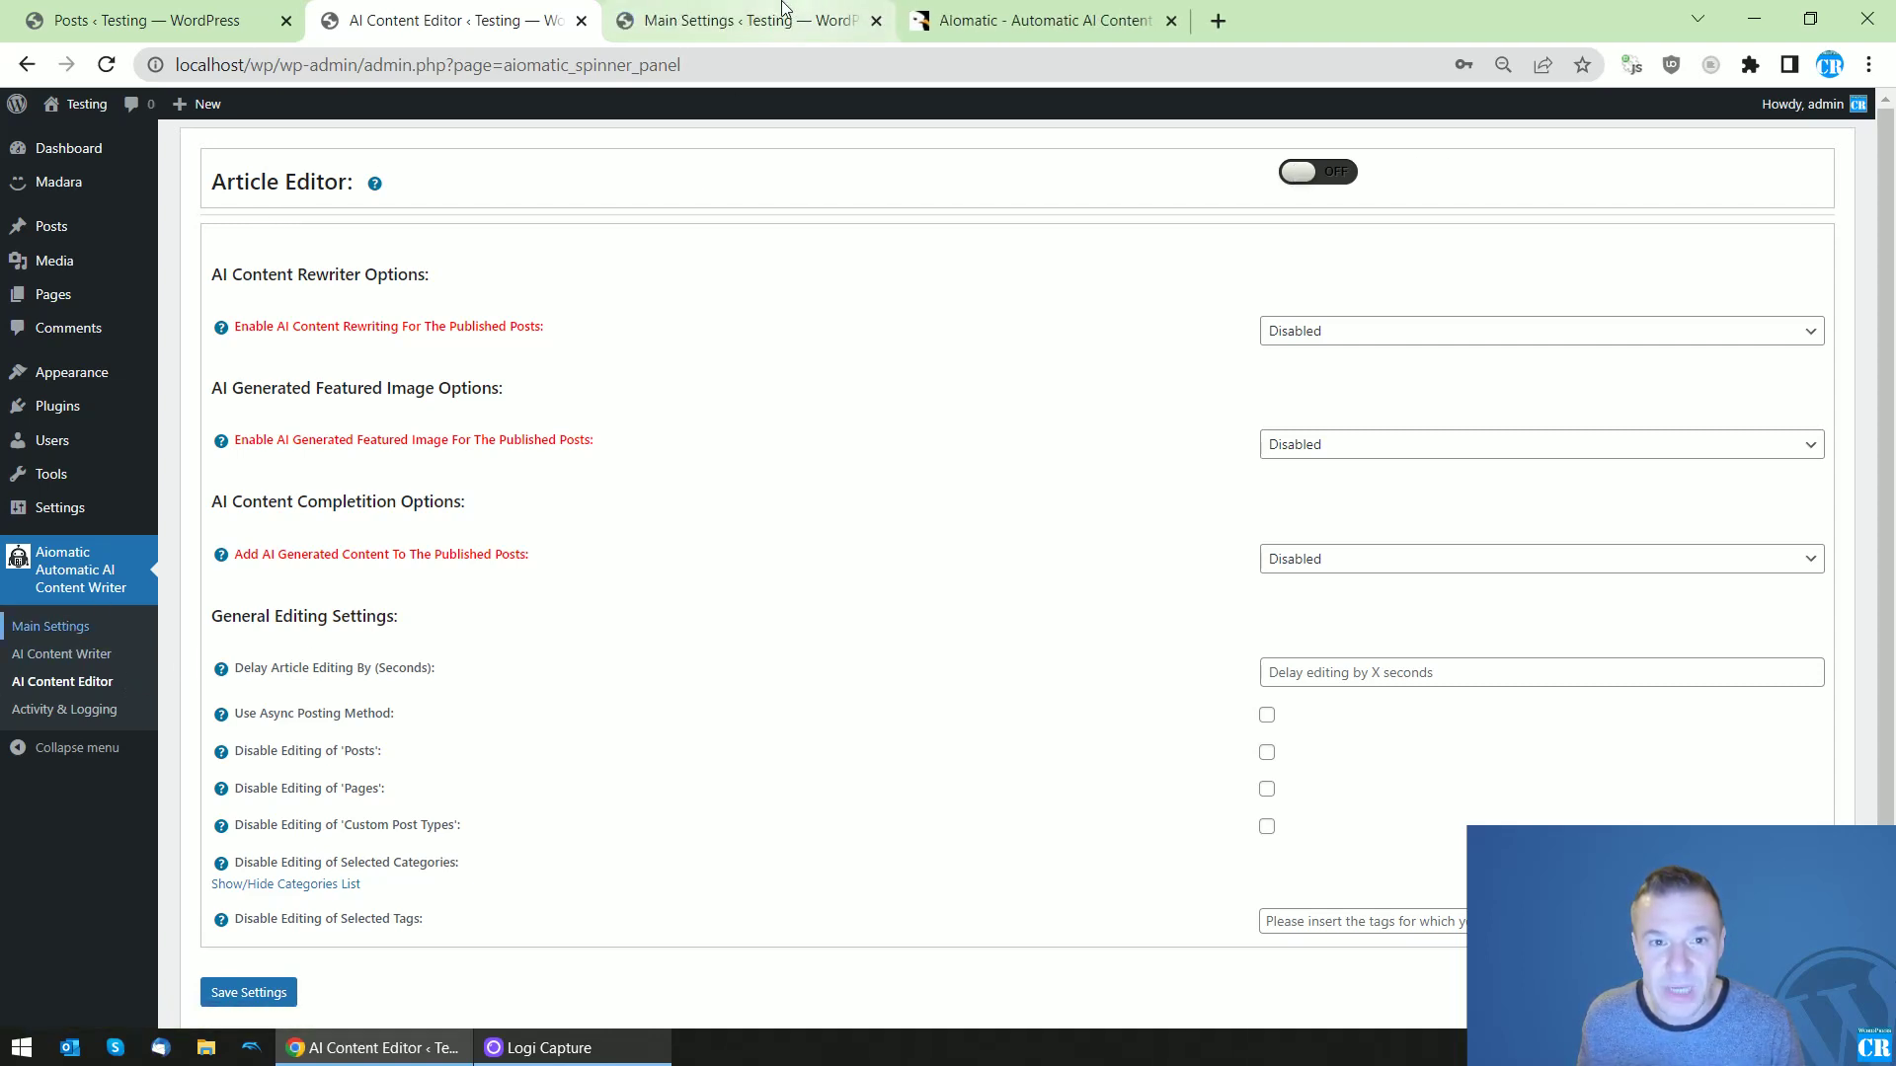
click(780, 20)
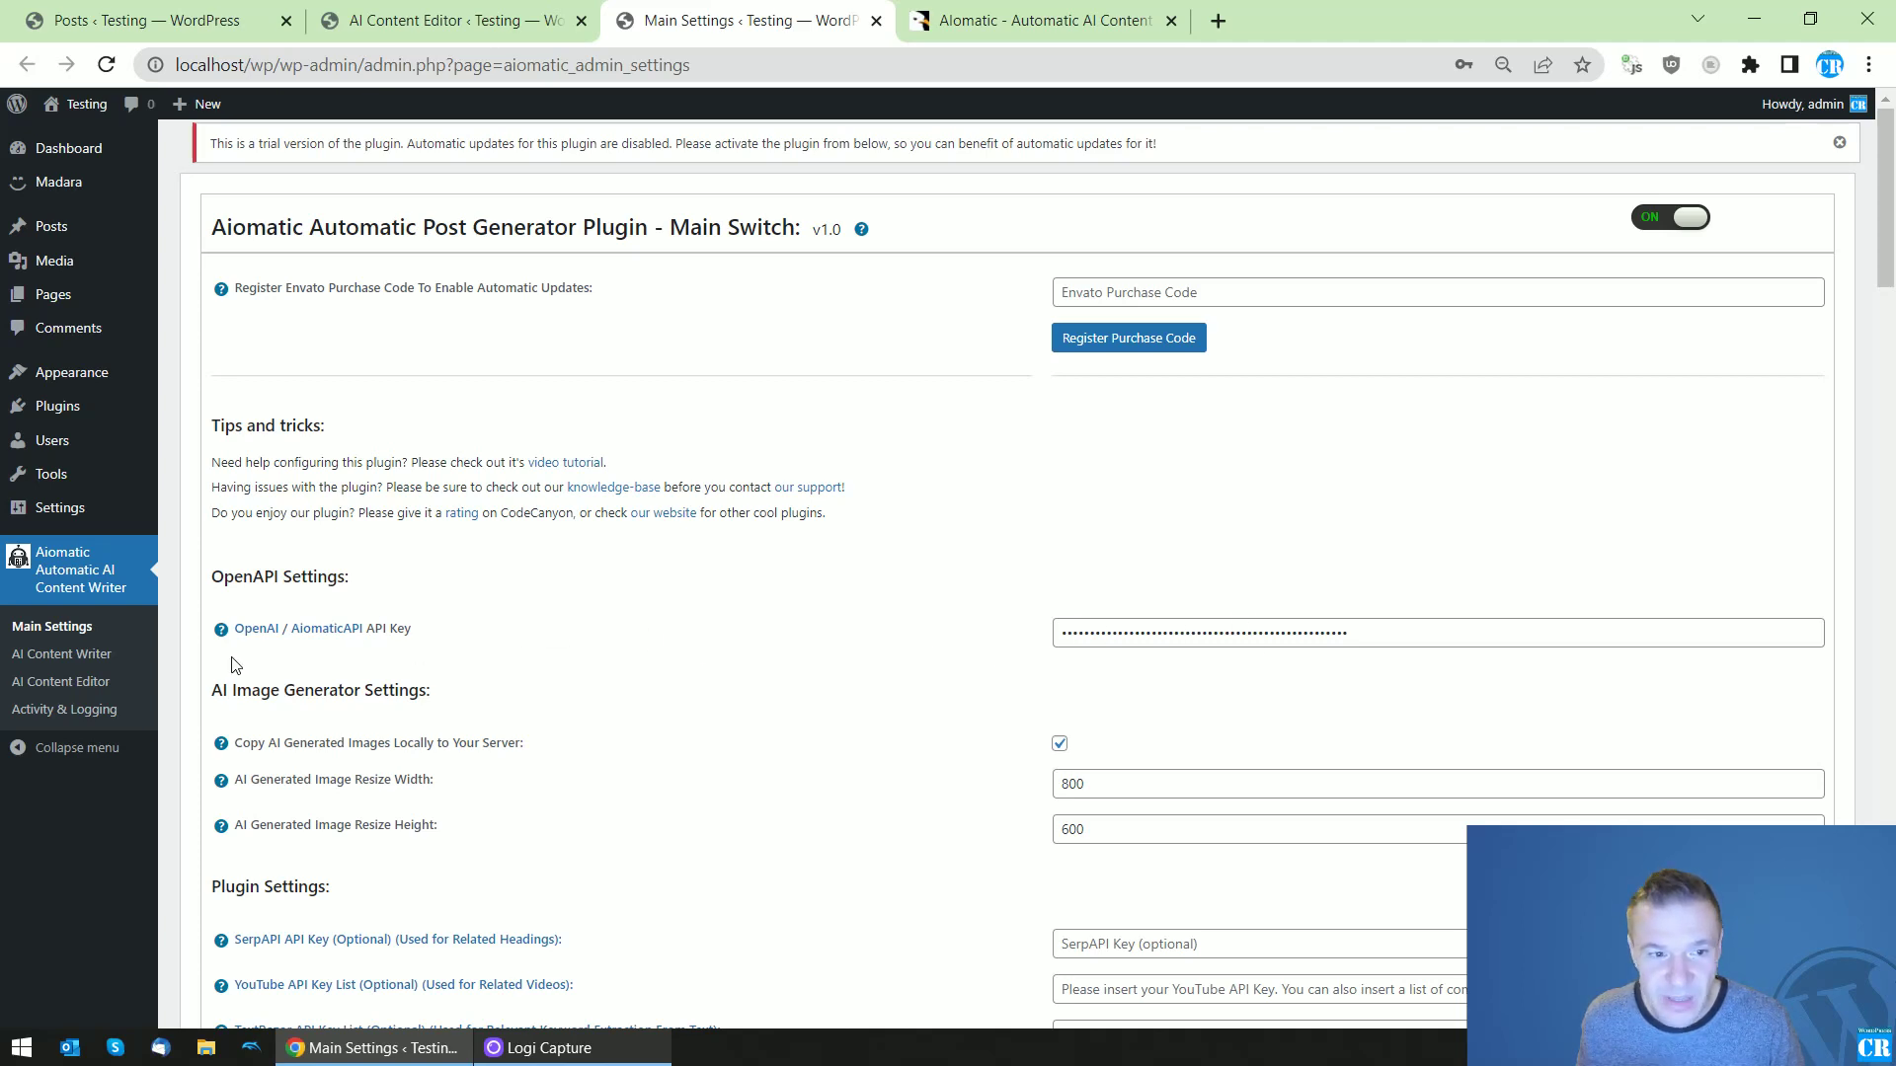
click(439, 14)
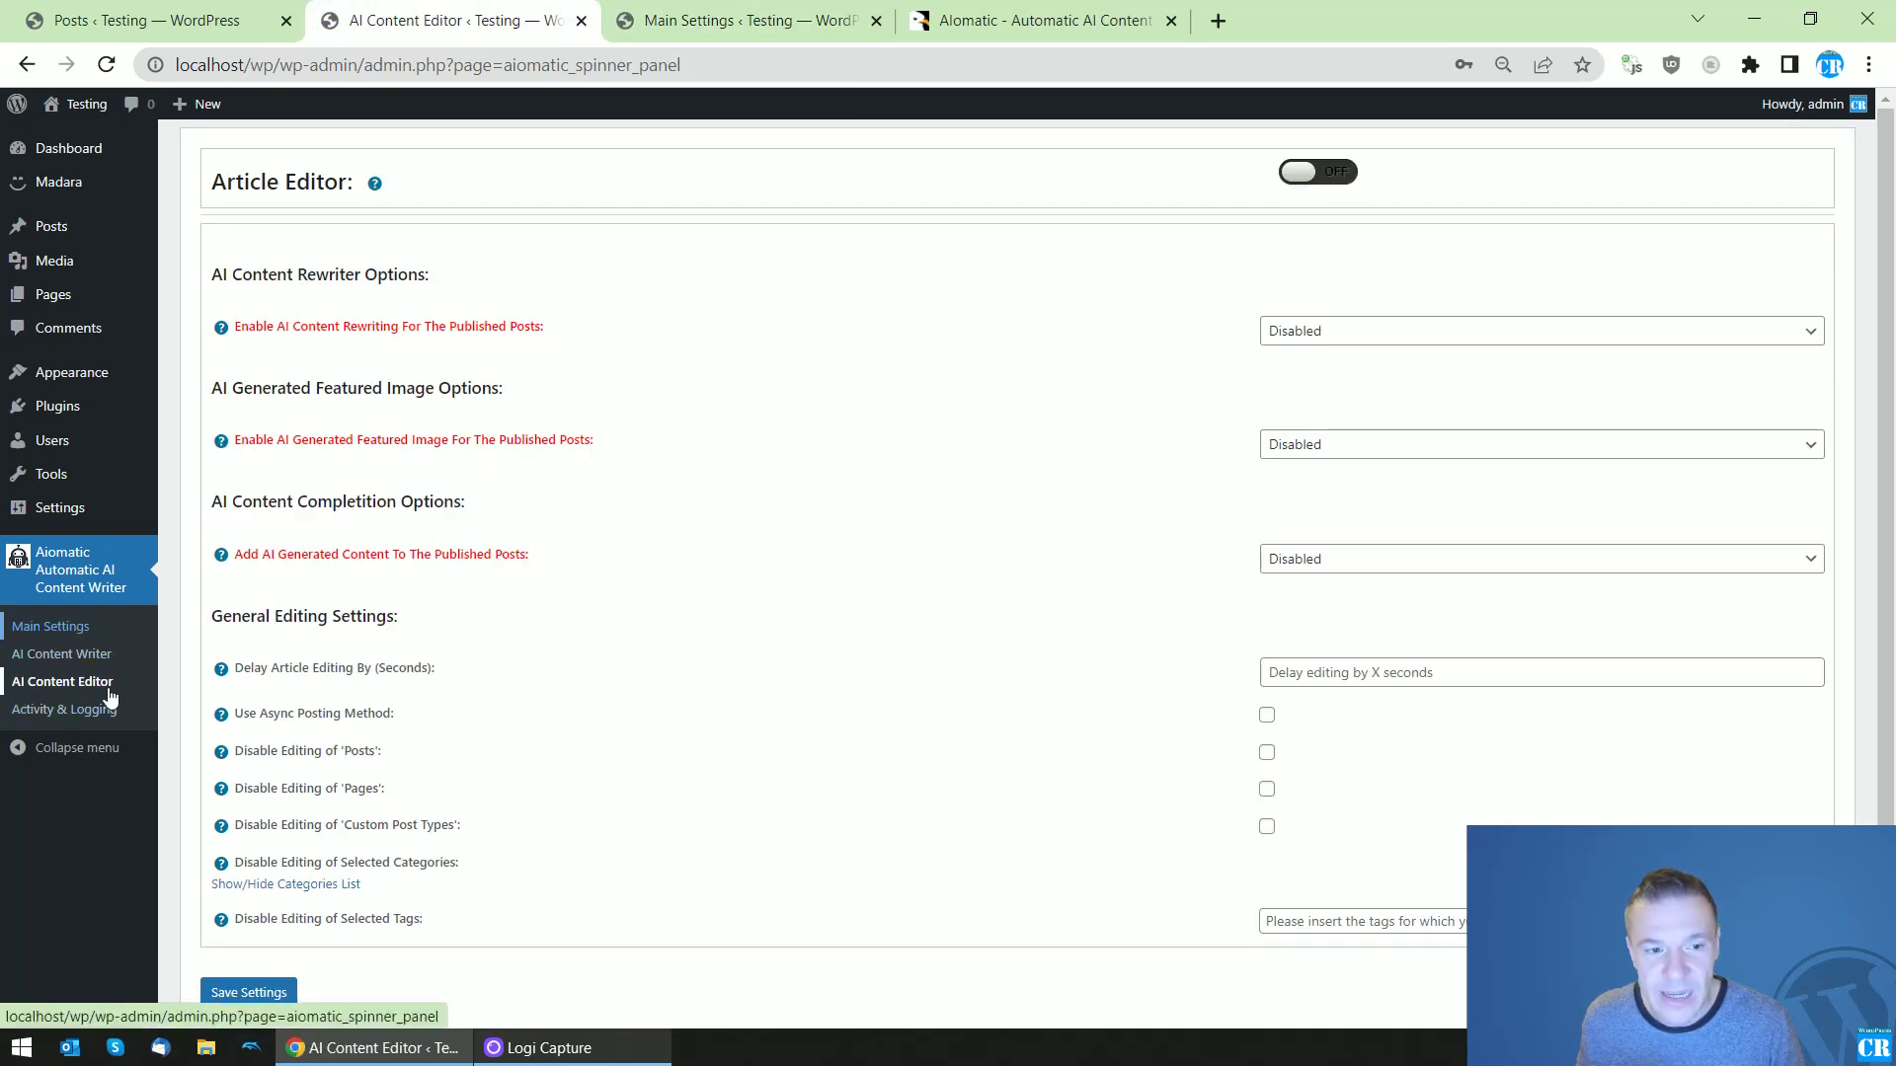
click(1312, 177)
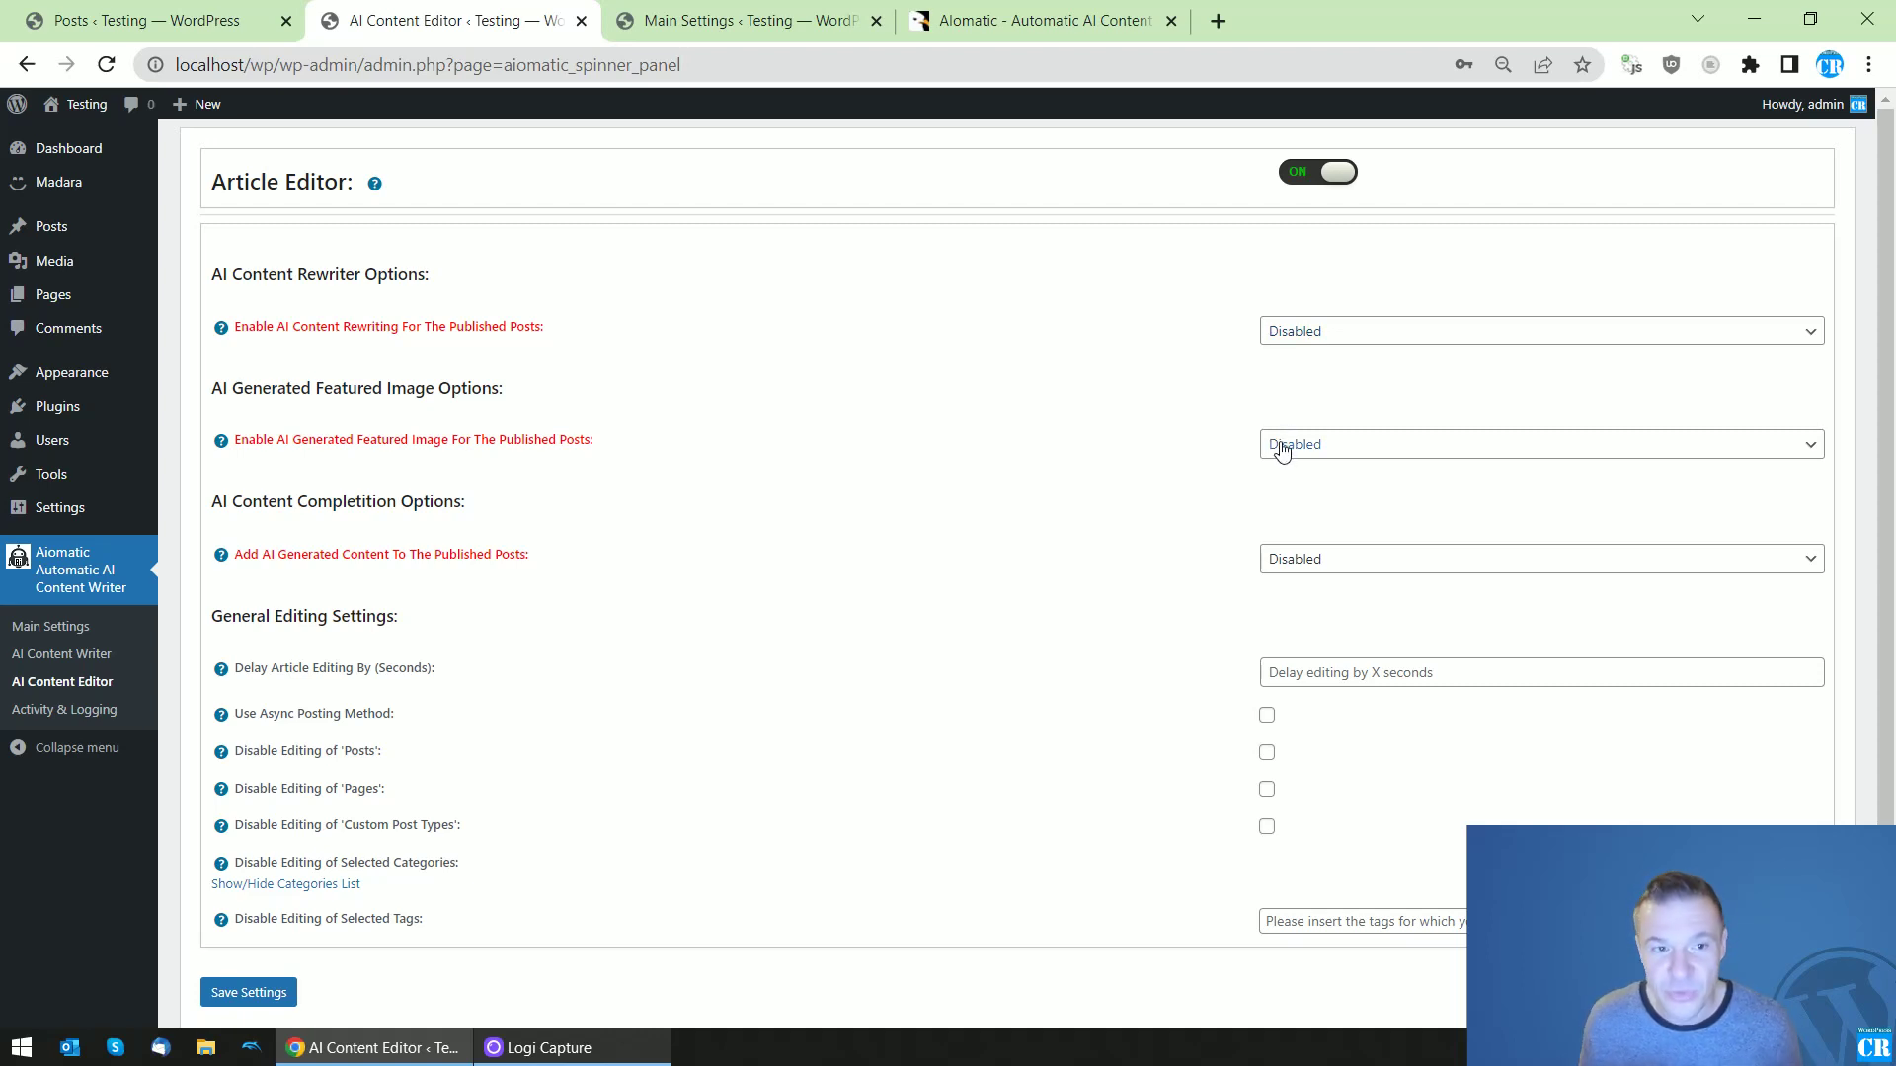
Try the Content Rewriter options and leave AI content rewriting Disabled.
drag(233, 273, 424, 265)
click(1316, 336)
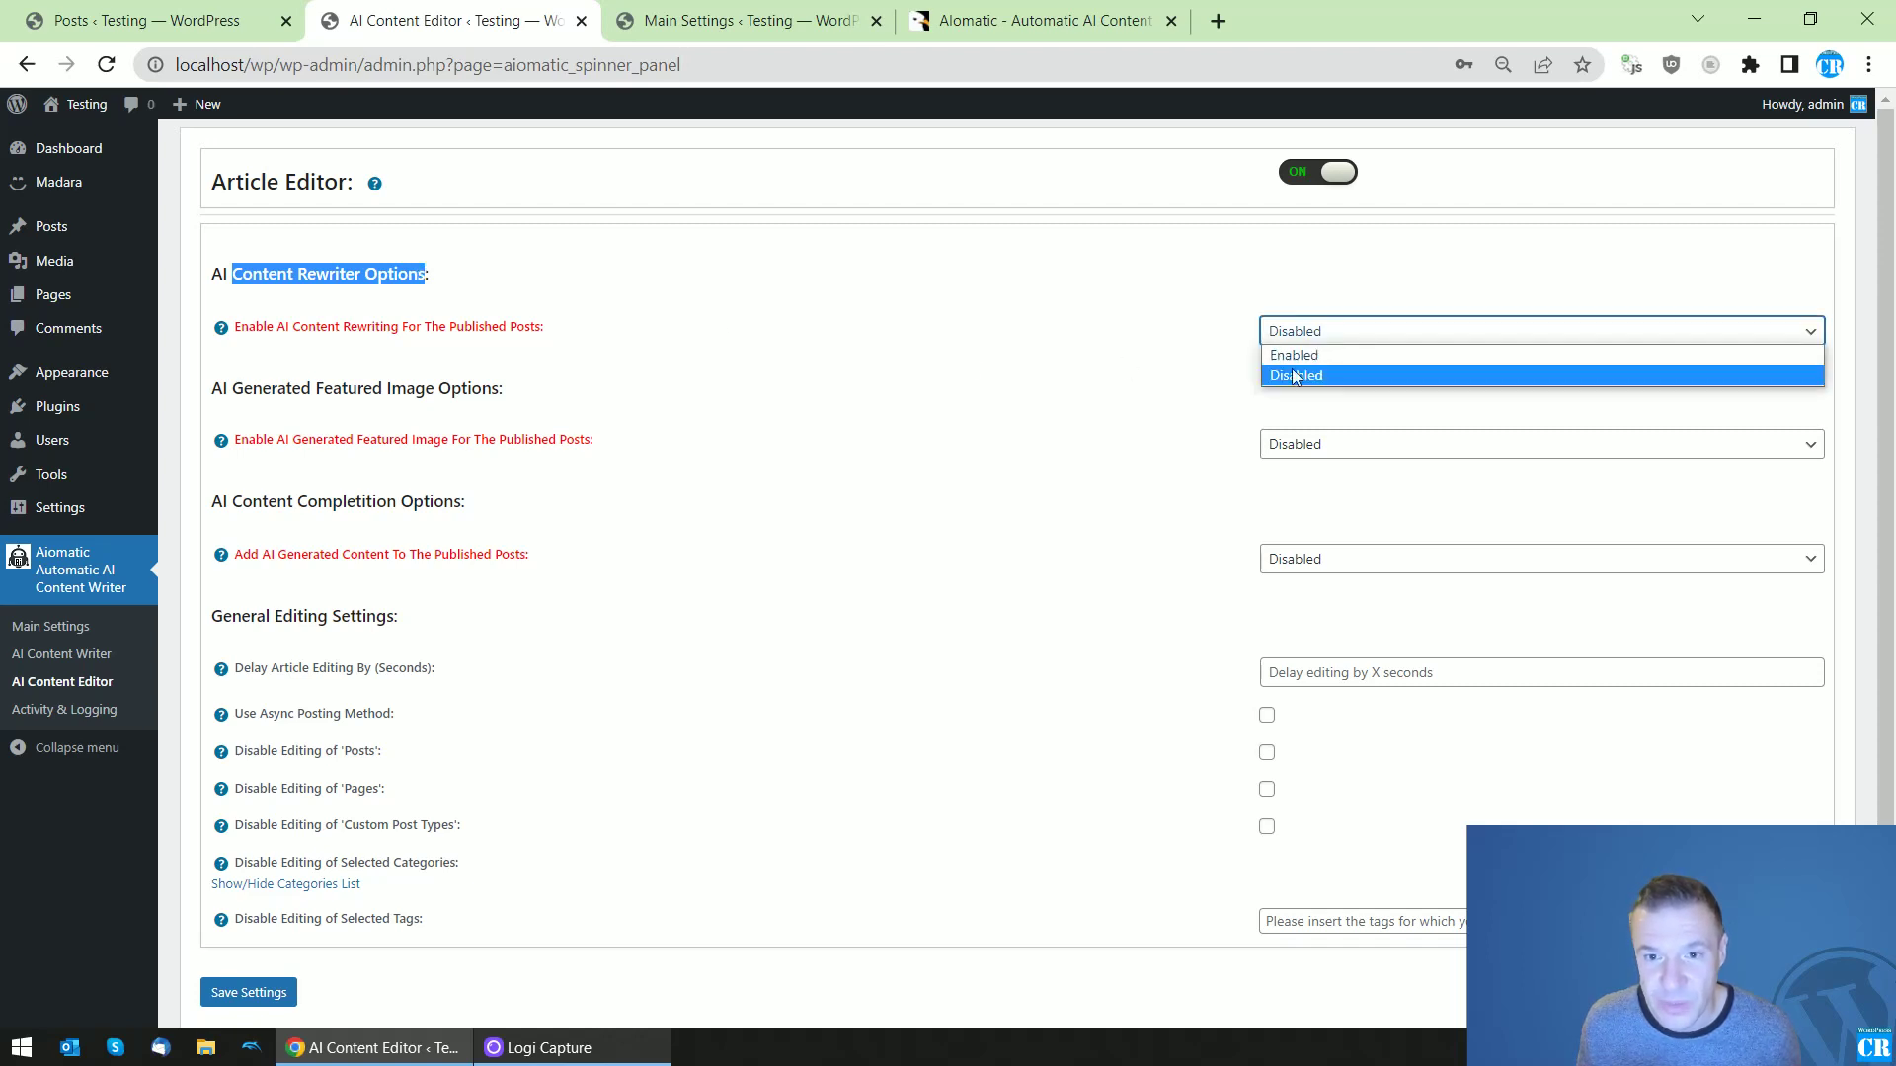
click(1299, 373)
click(1336, 336)
click(1328, 355)
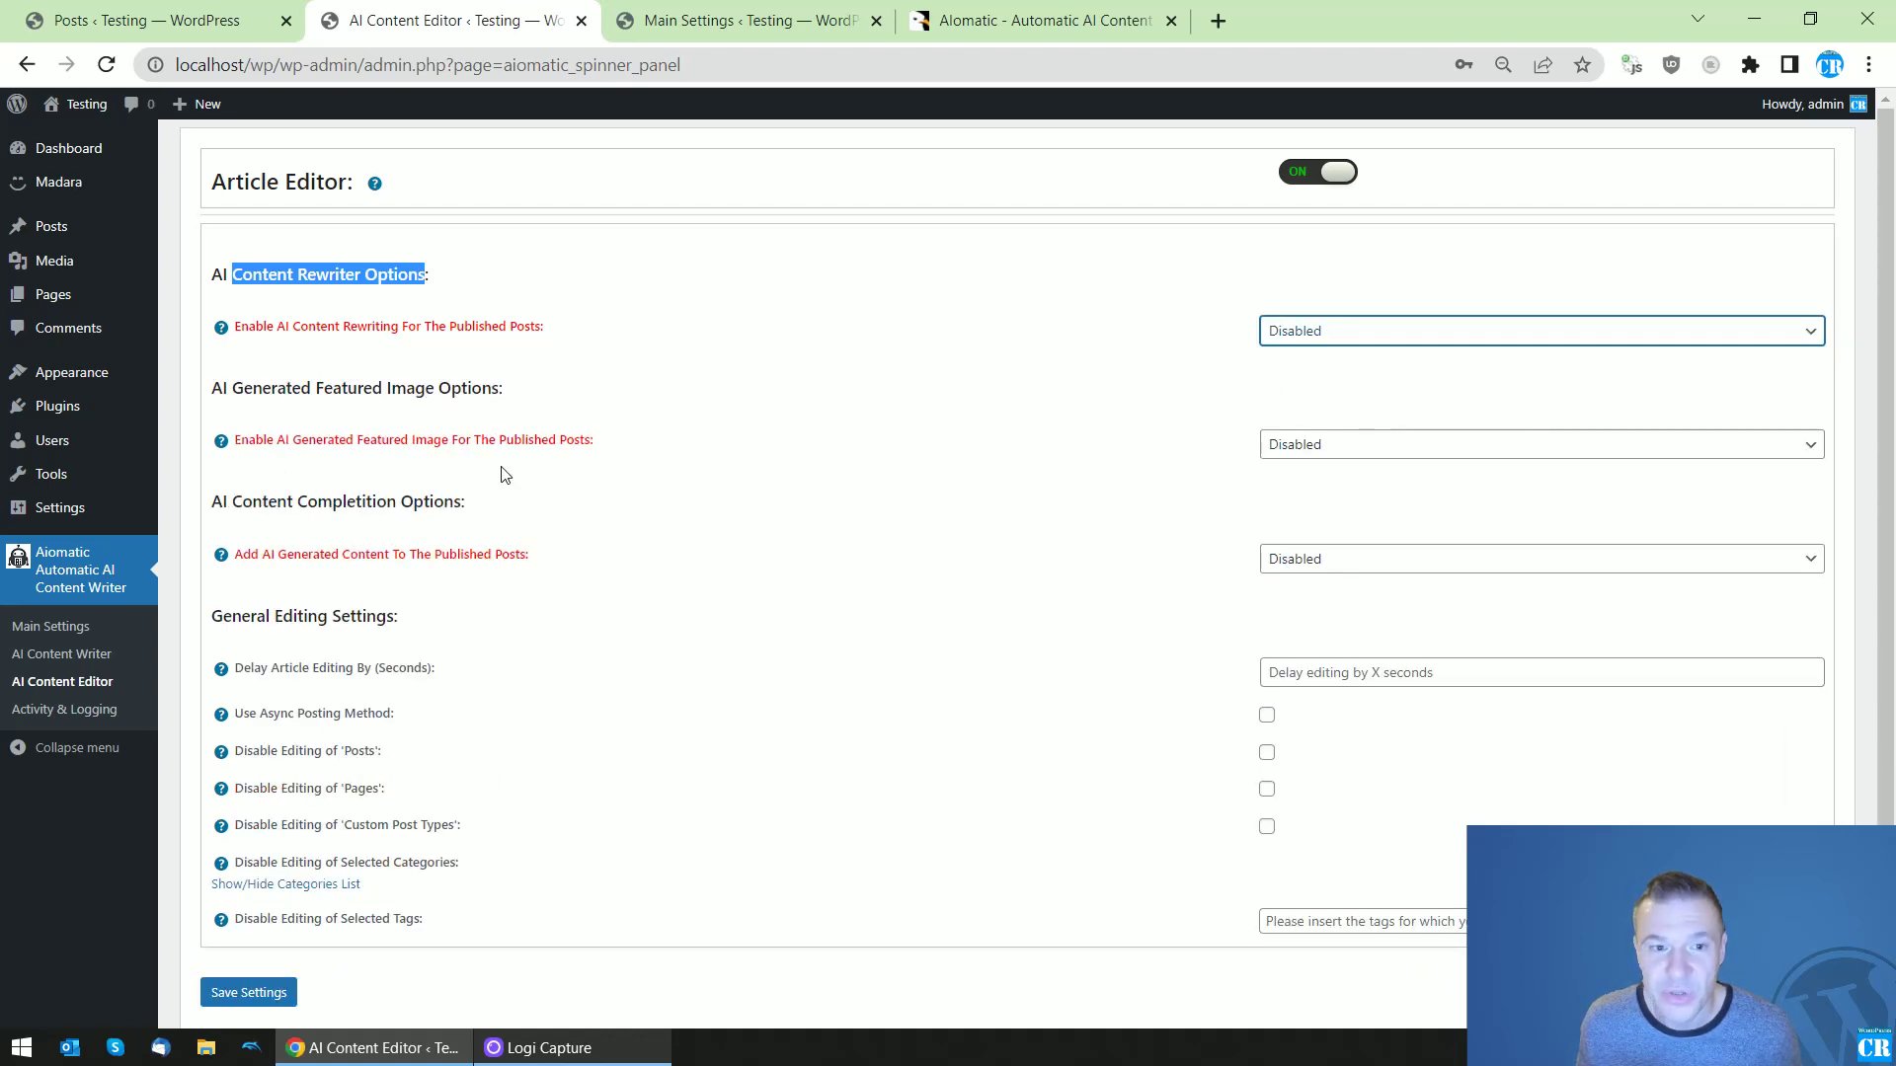
Try the Featured Image option, set it back to Disabled, and leave content completion Disabled.
click(1284, 444)
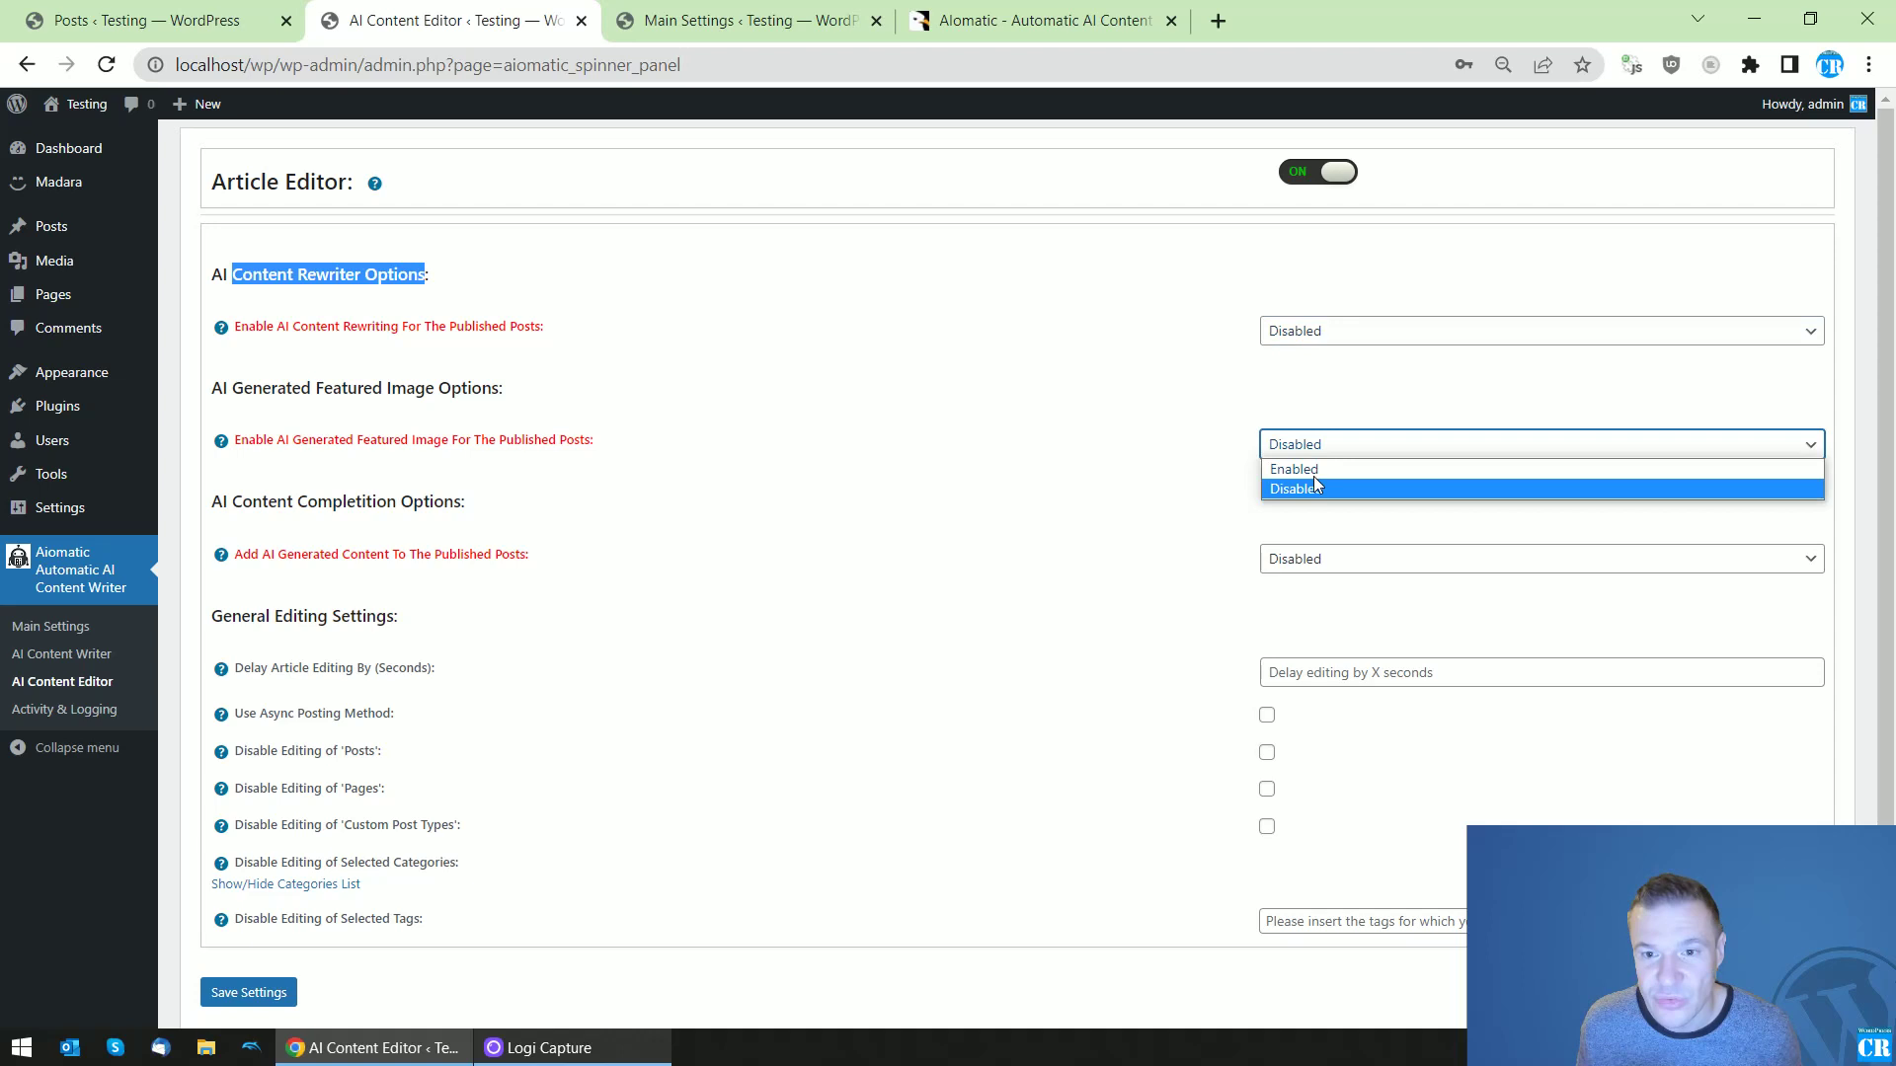
click(1296, 469)
click(1298, 444)
click(1297, 491)
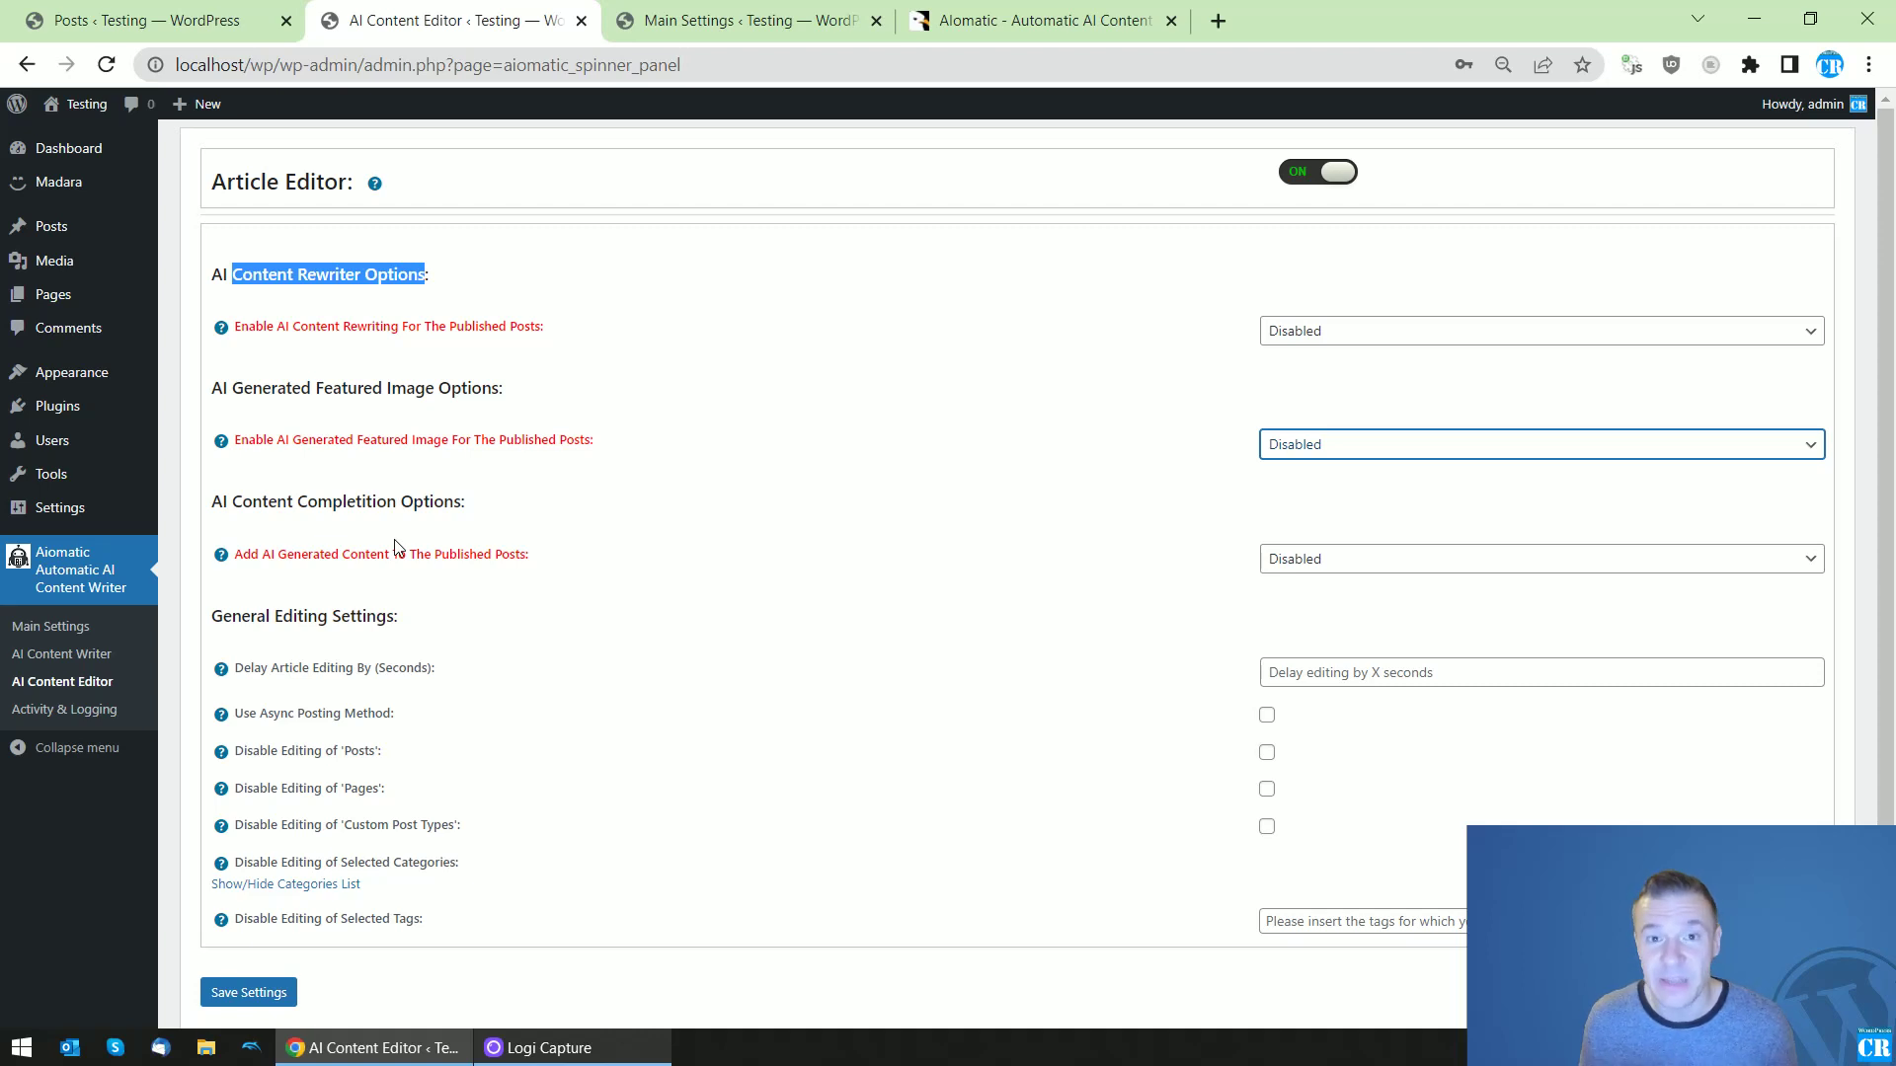
click(1300, 559)
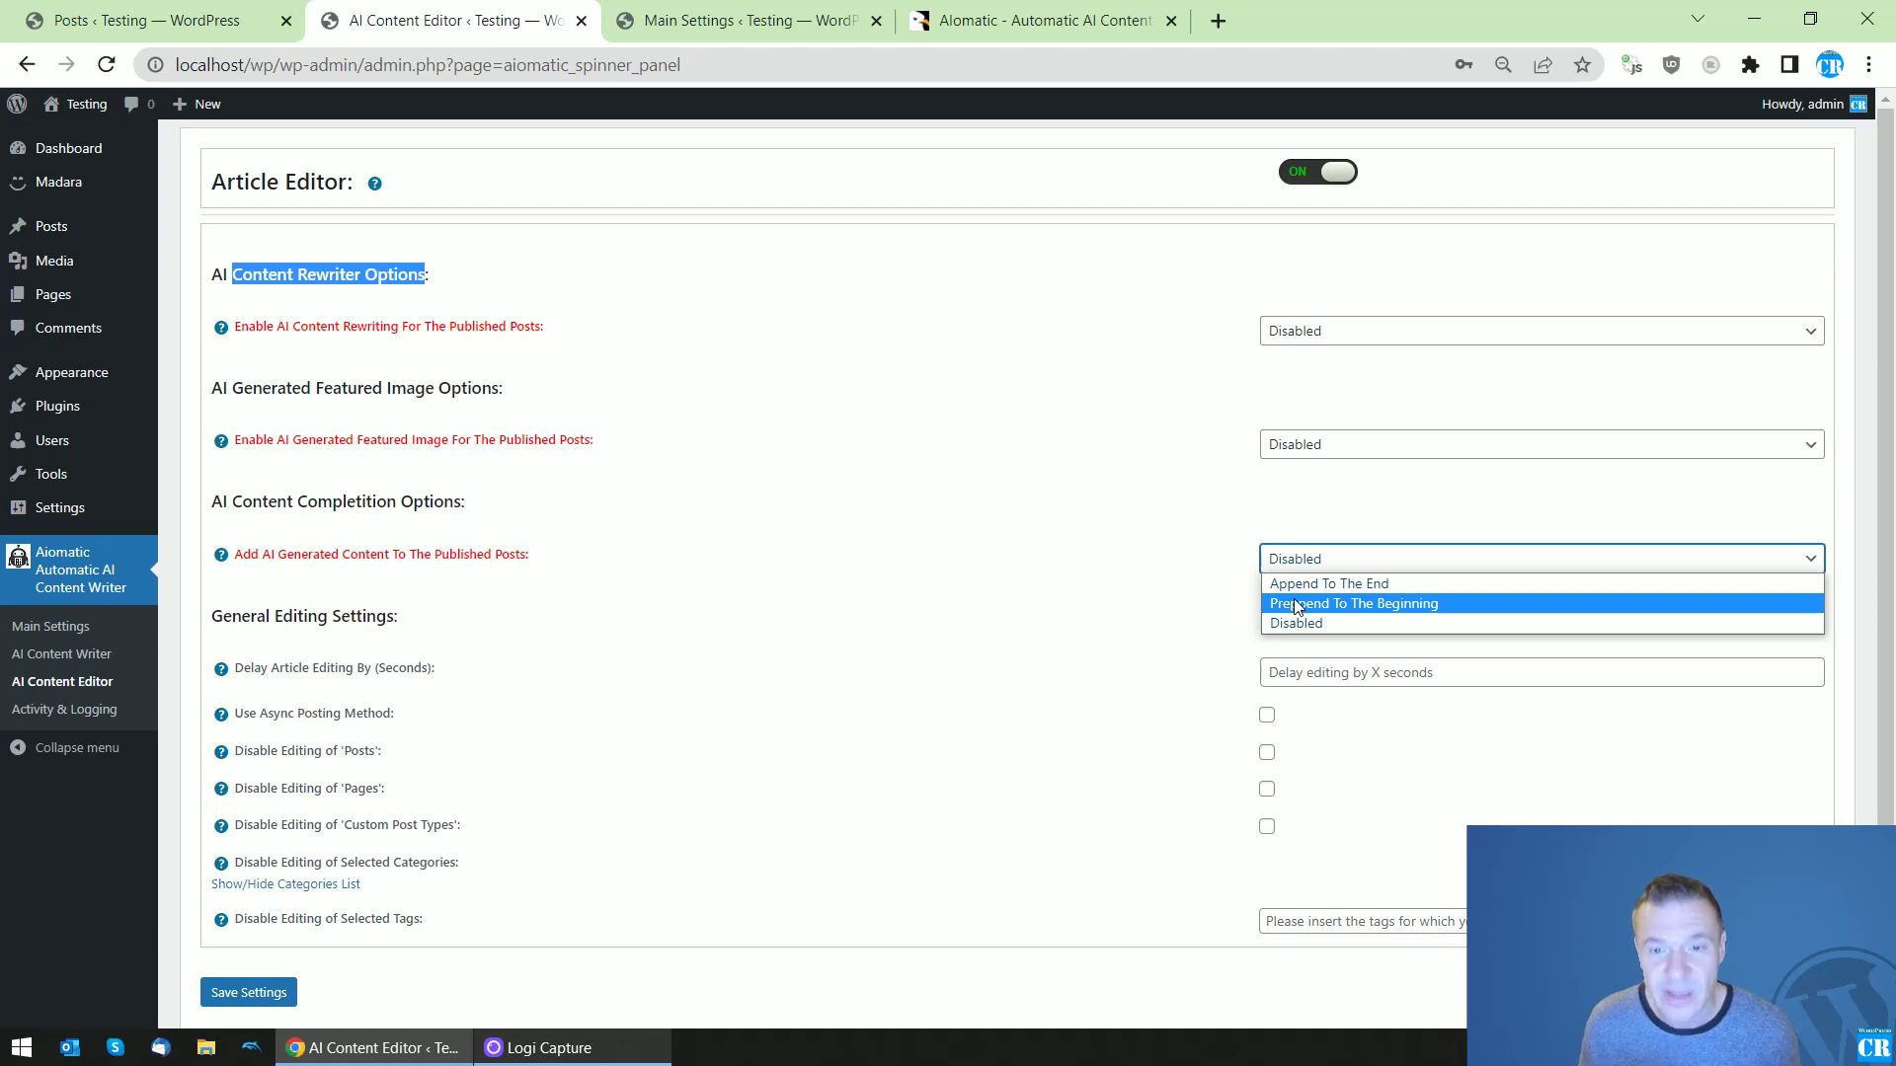
click(1000, 610)
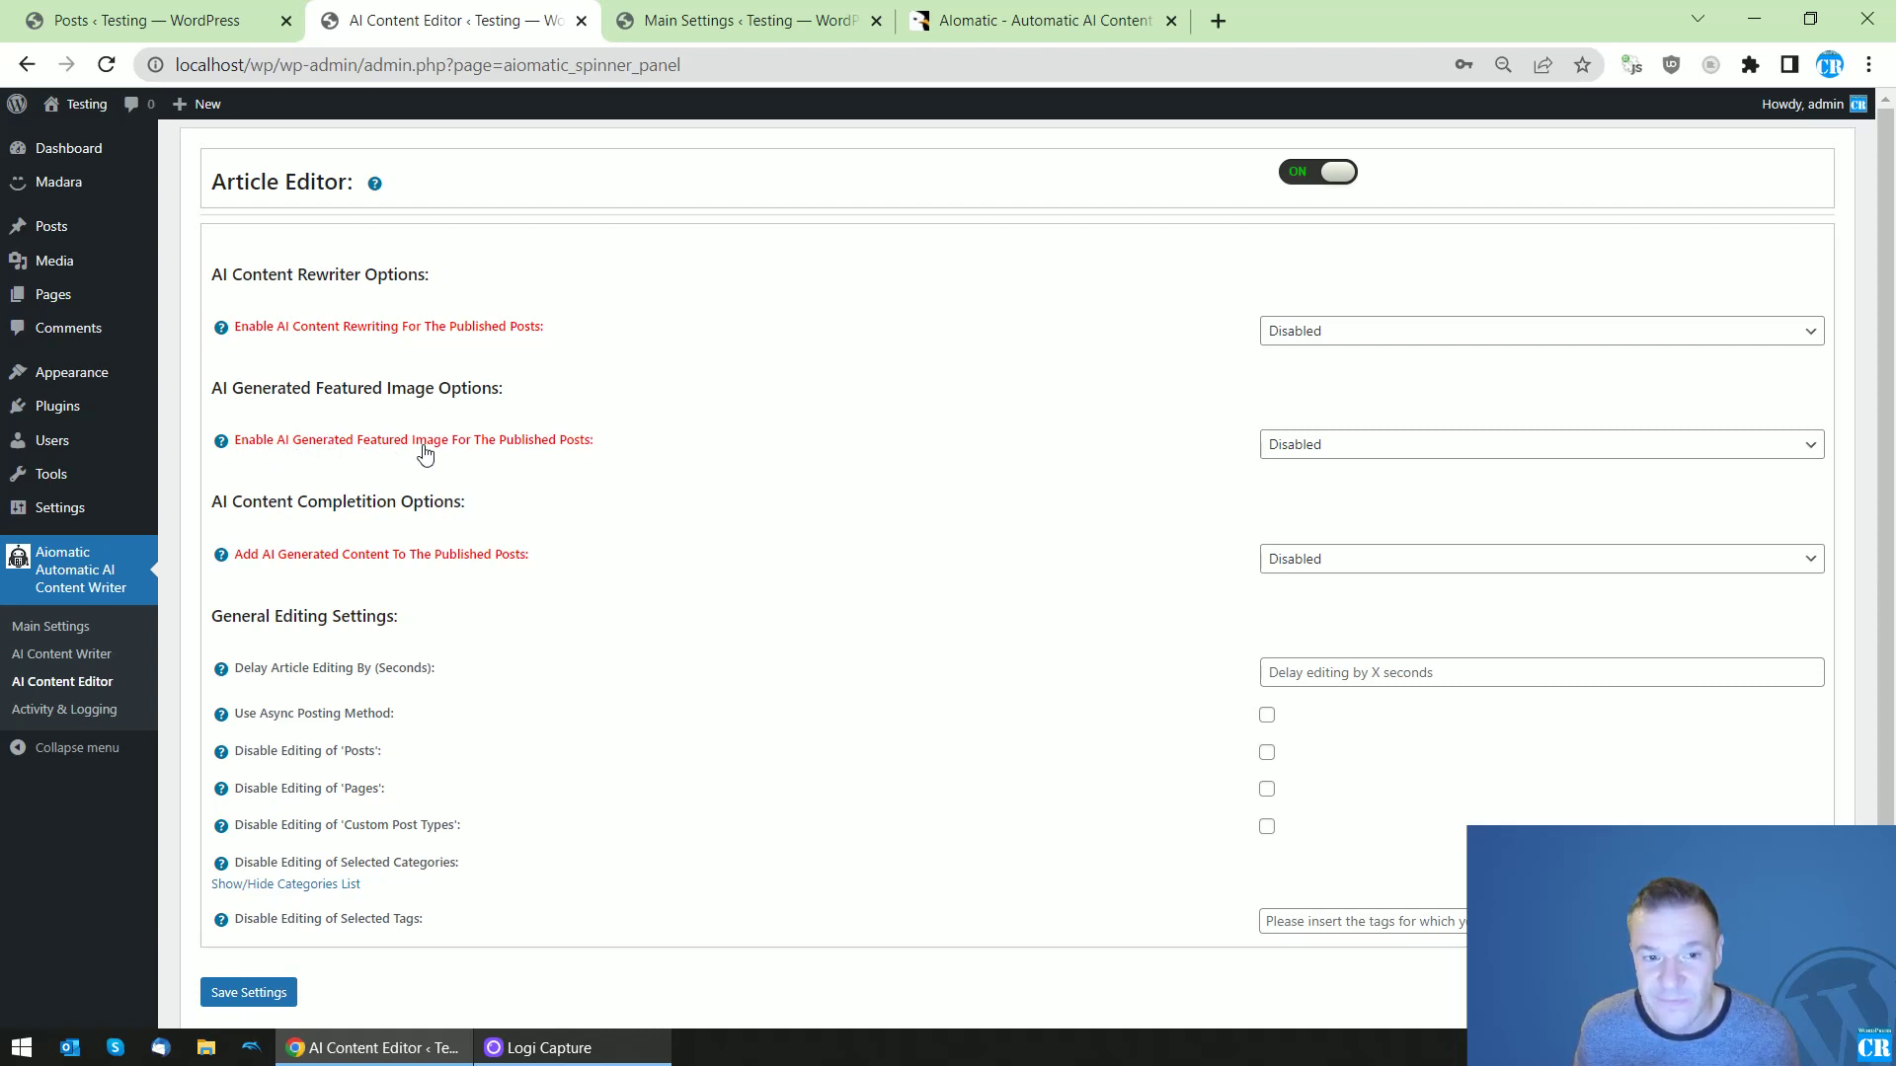
click(1323, 449)
click(1295, 490)
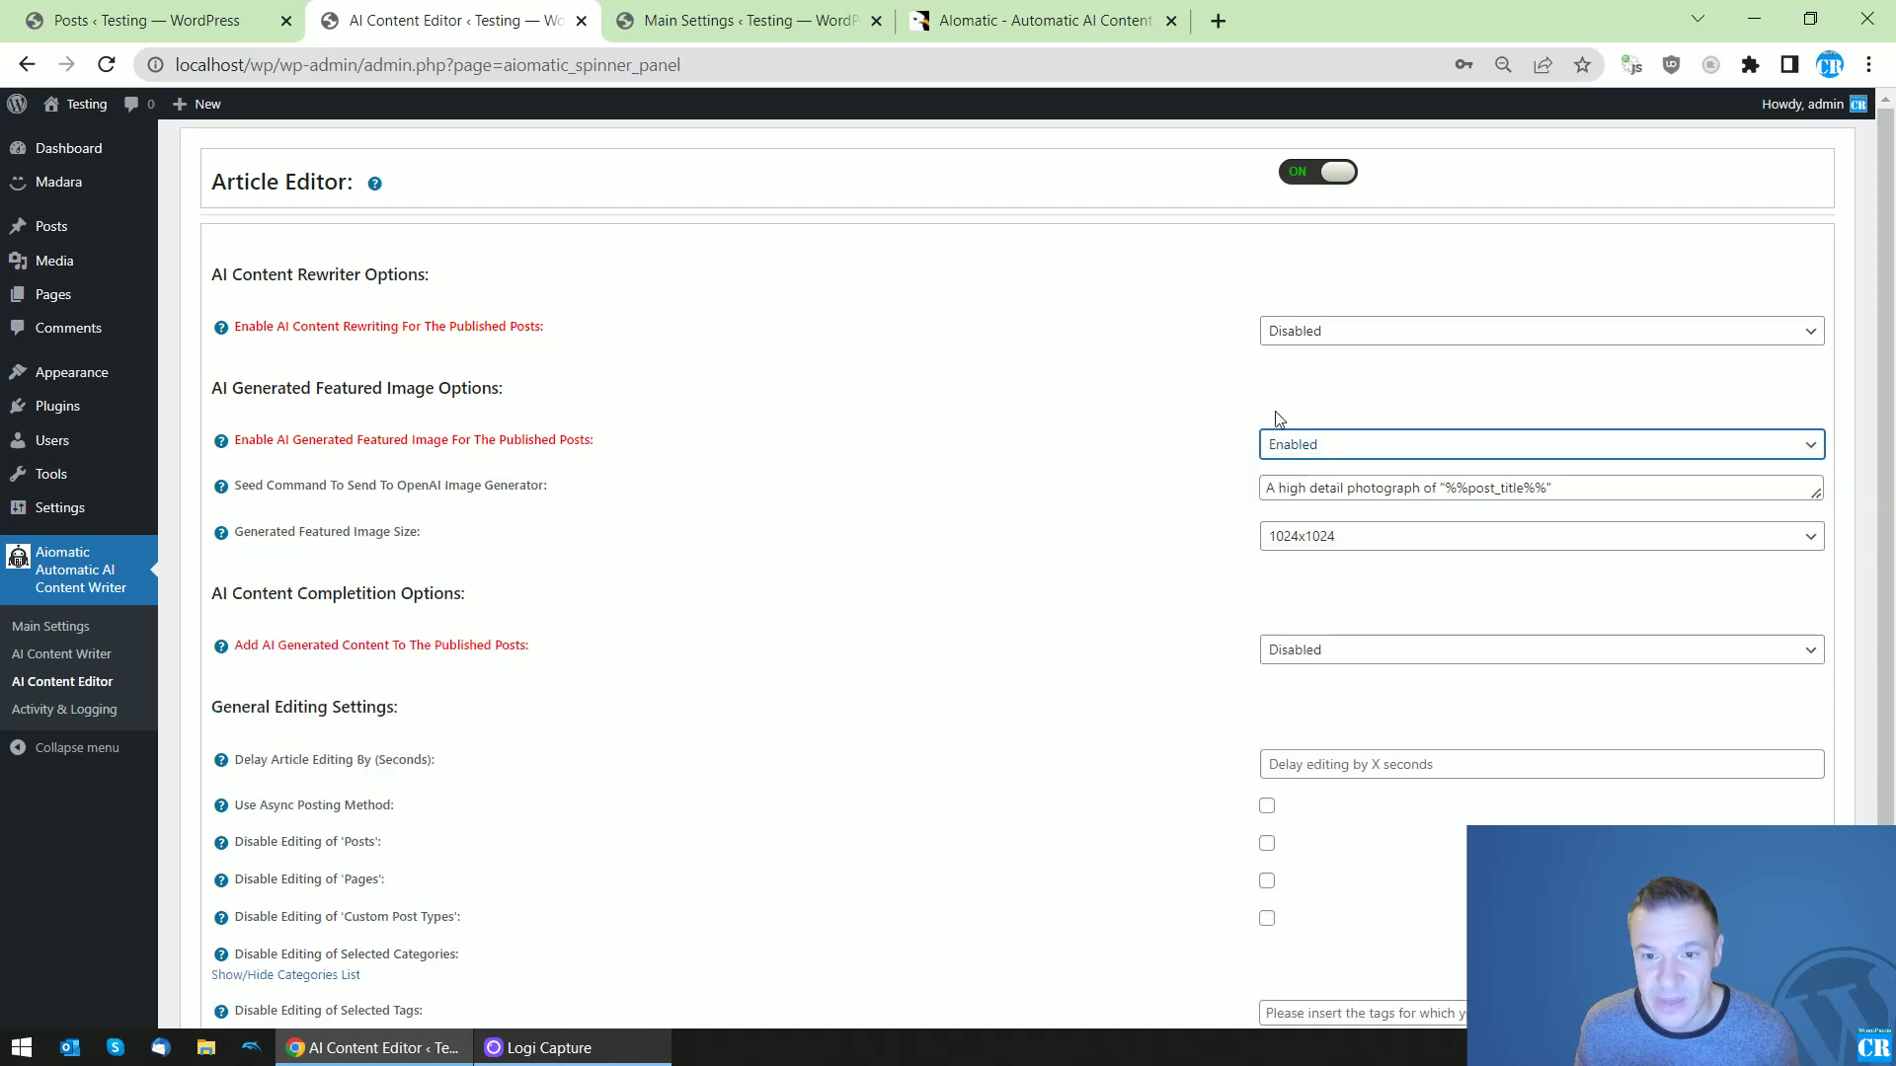
drag(1267, 488, 1438, 488)
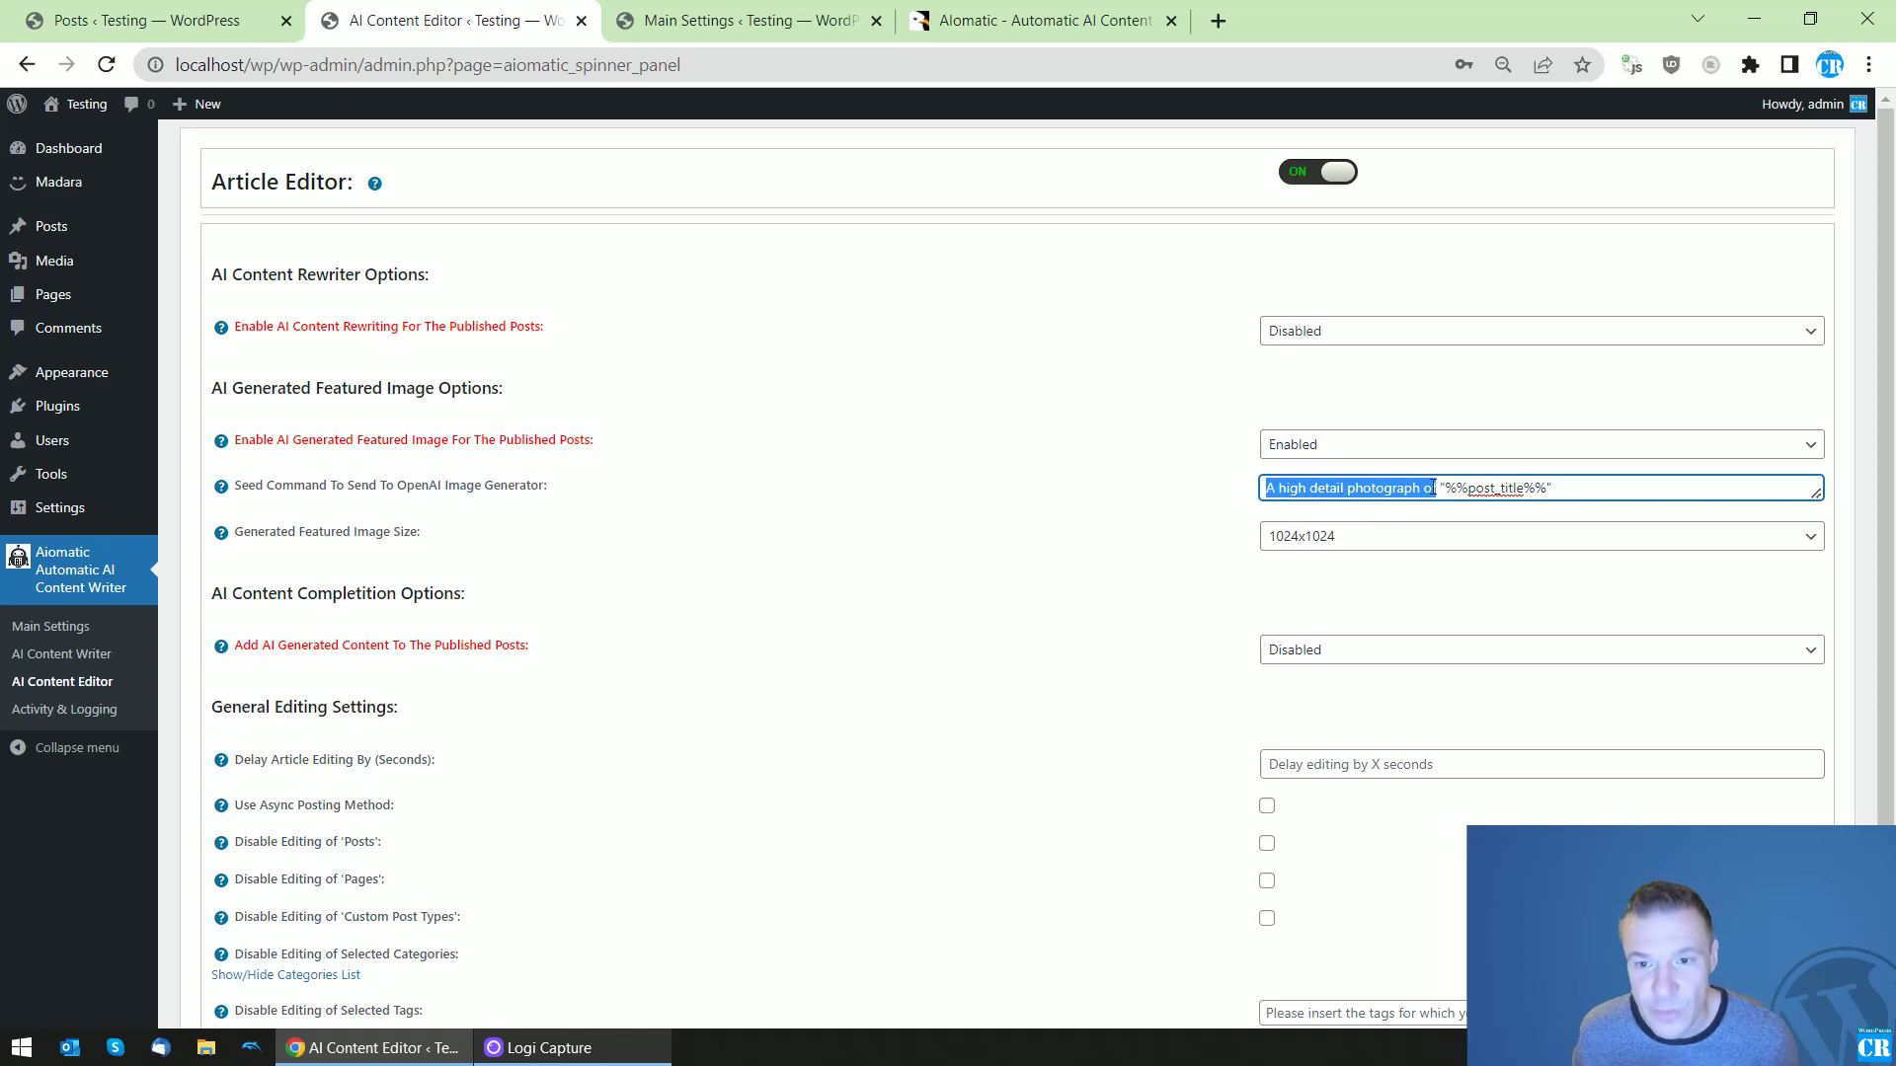
drag(1446, 490, 1547, 488)
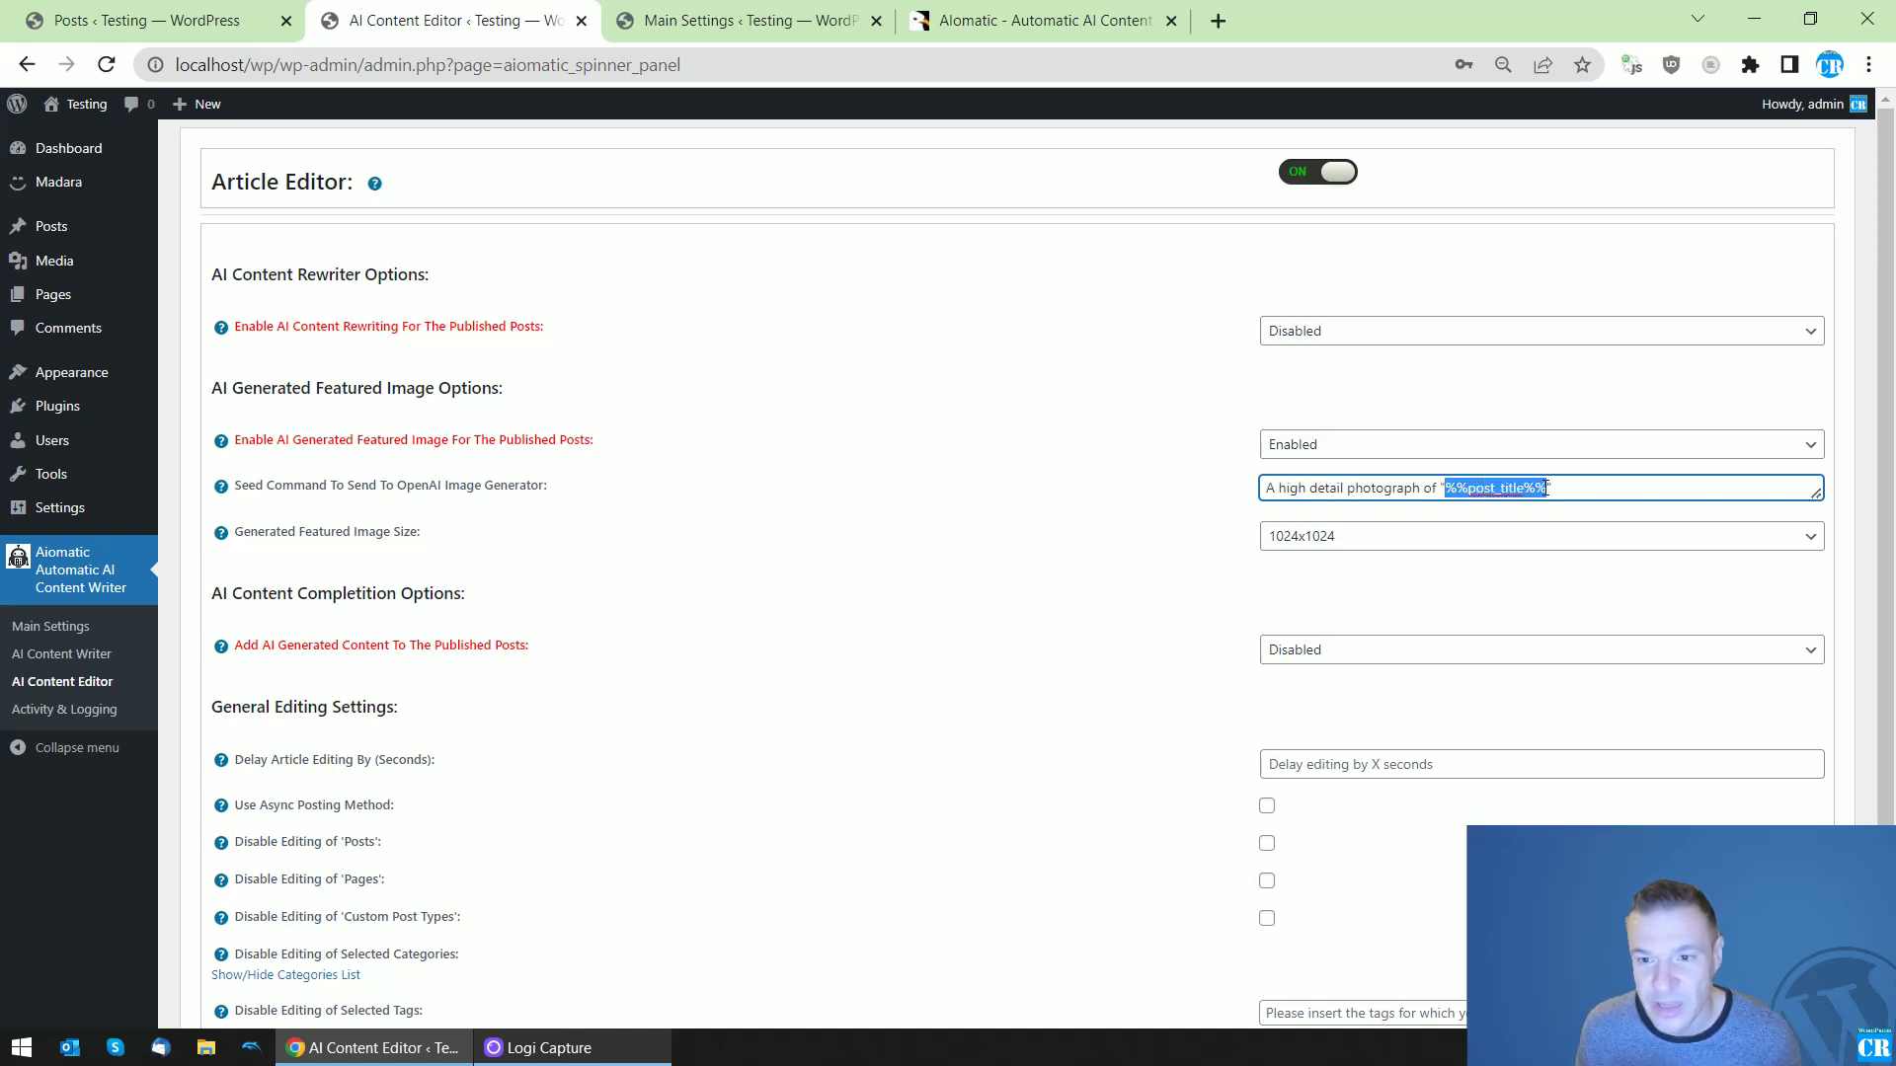
drag(1353, 490, 1422, 487)
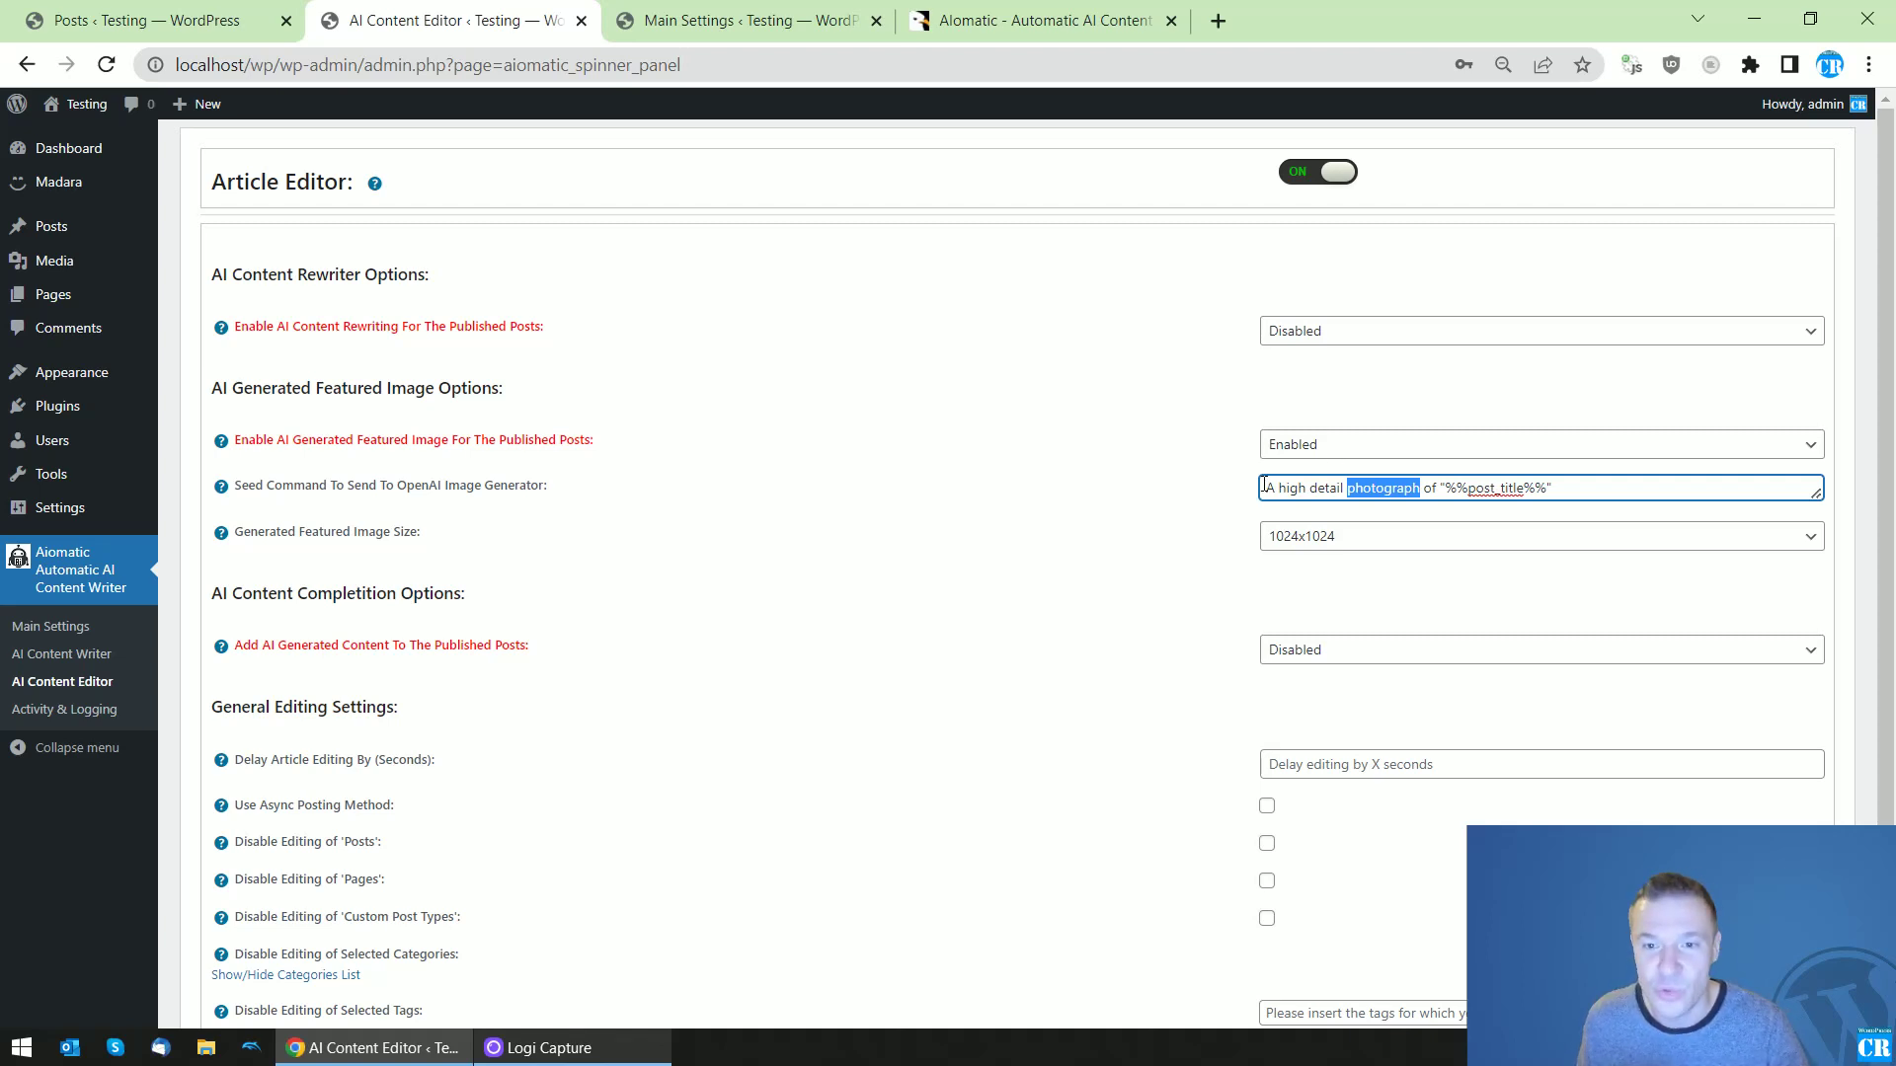
drag(1448, 491, 1550, 491)
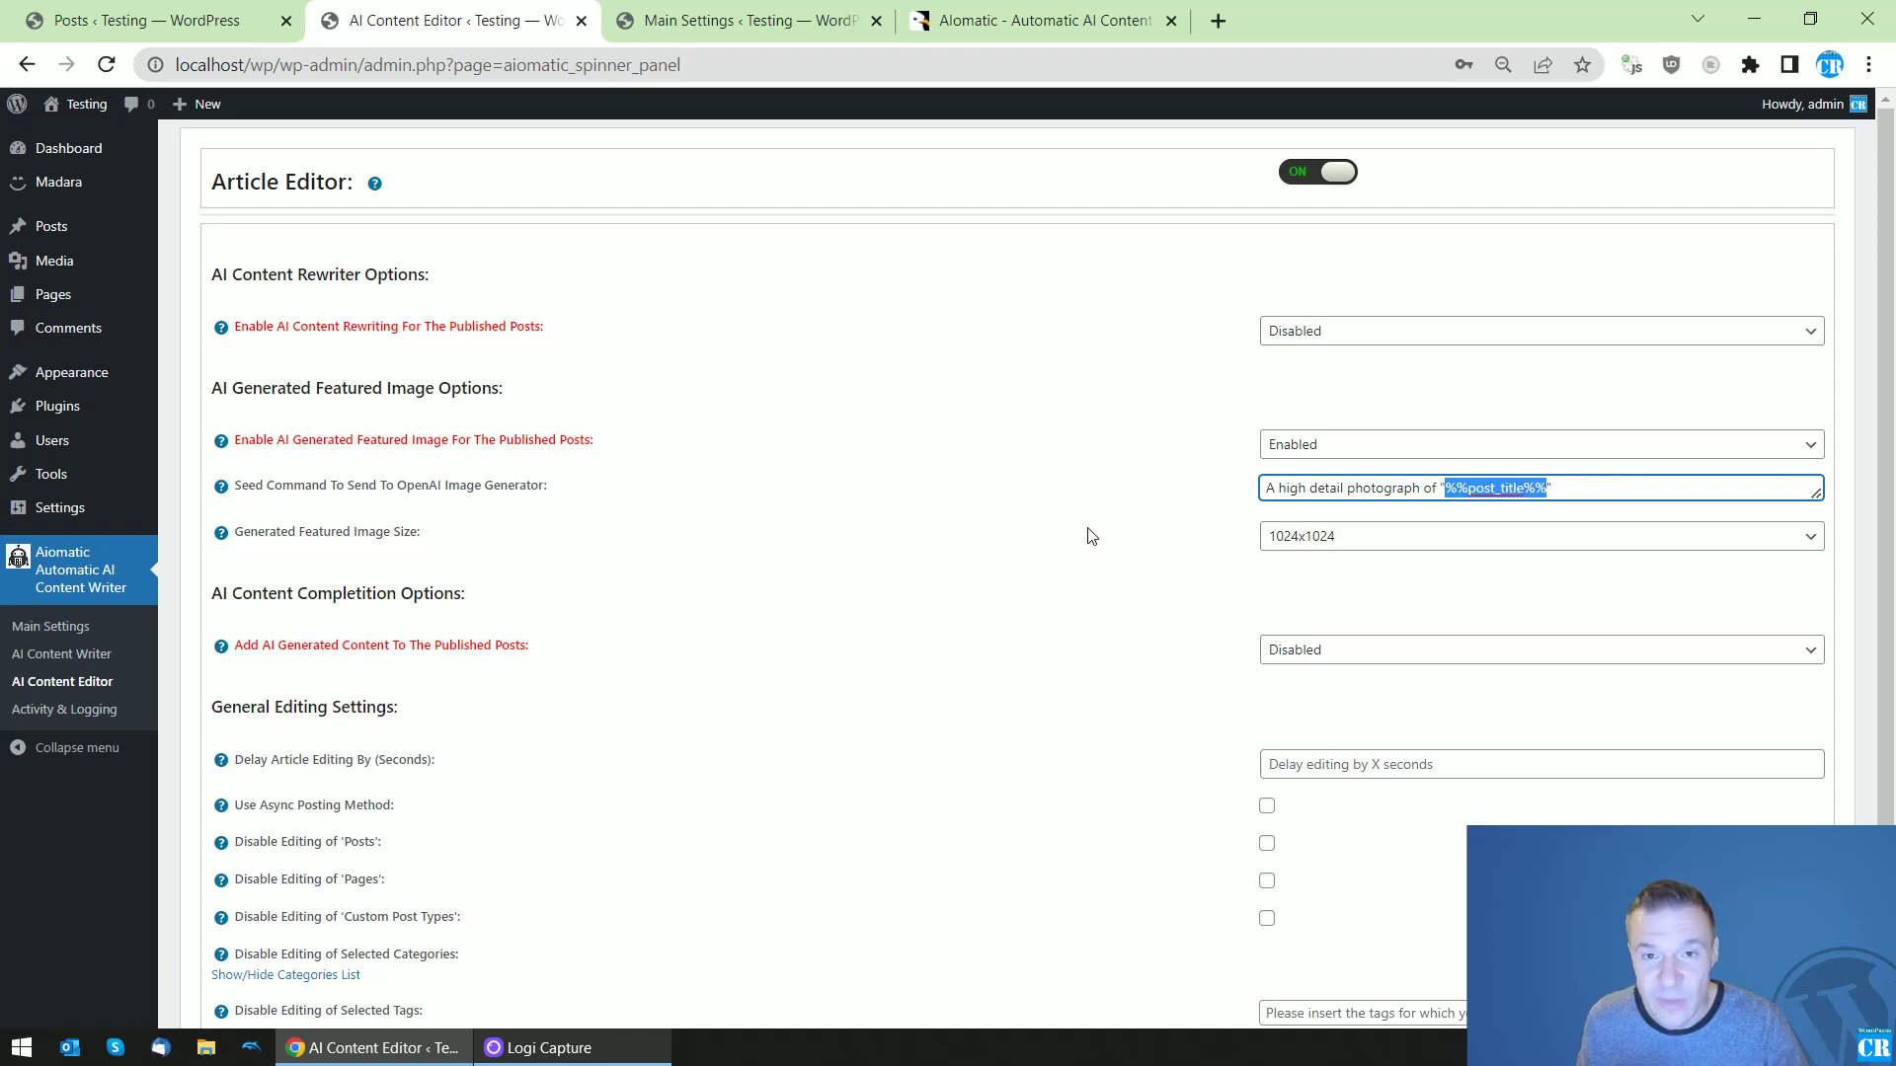
scroll(1885, 418, down, 2)
Save the article editor settings and start a new post from the Posts list.
click(289, 915)
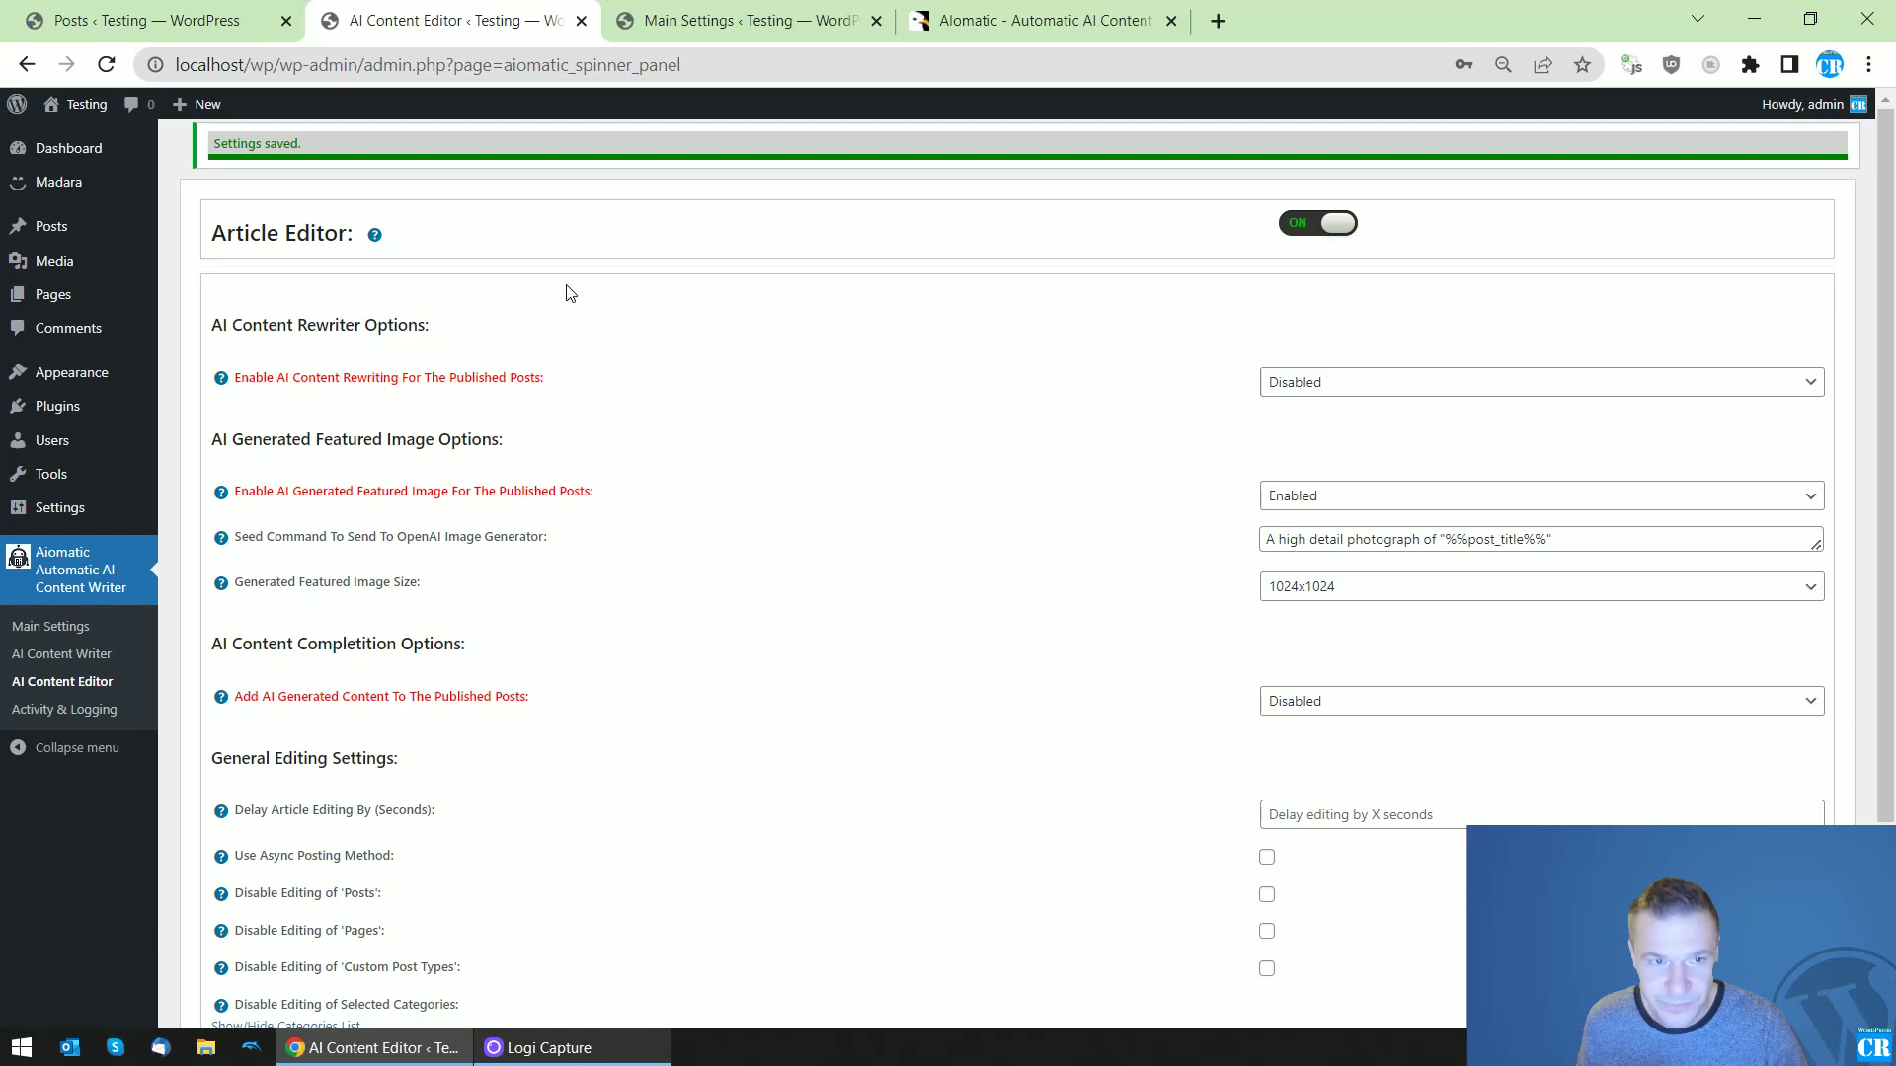
click(204, 12)
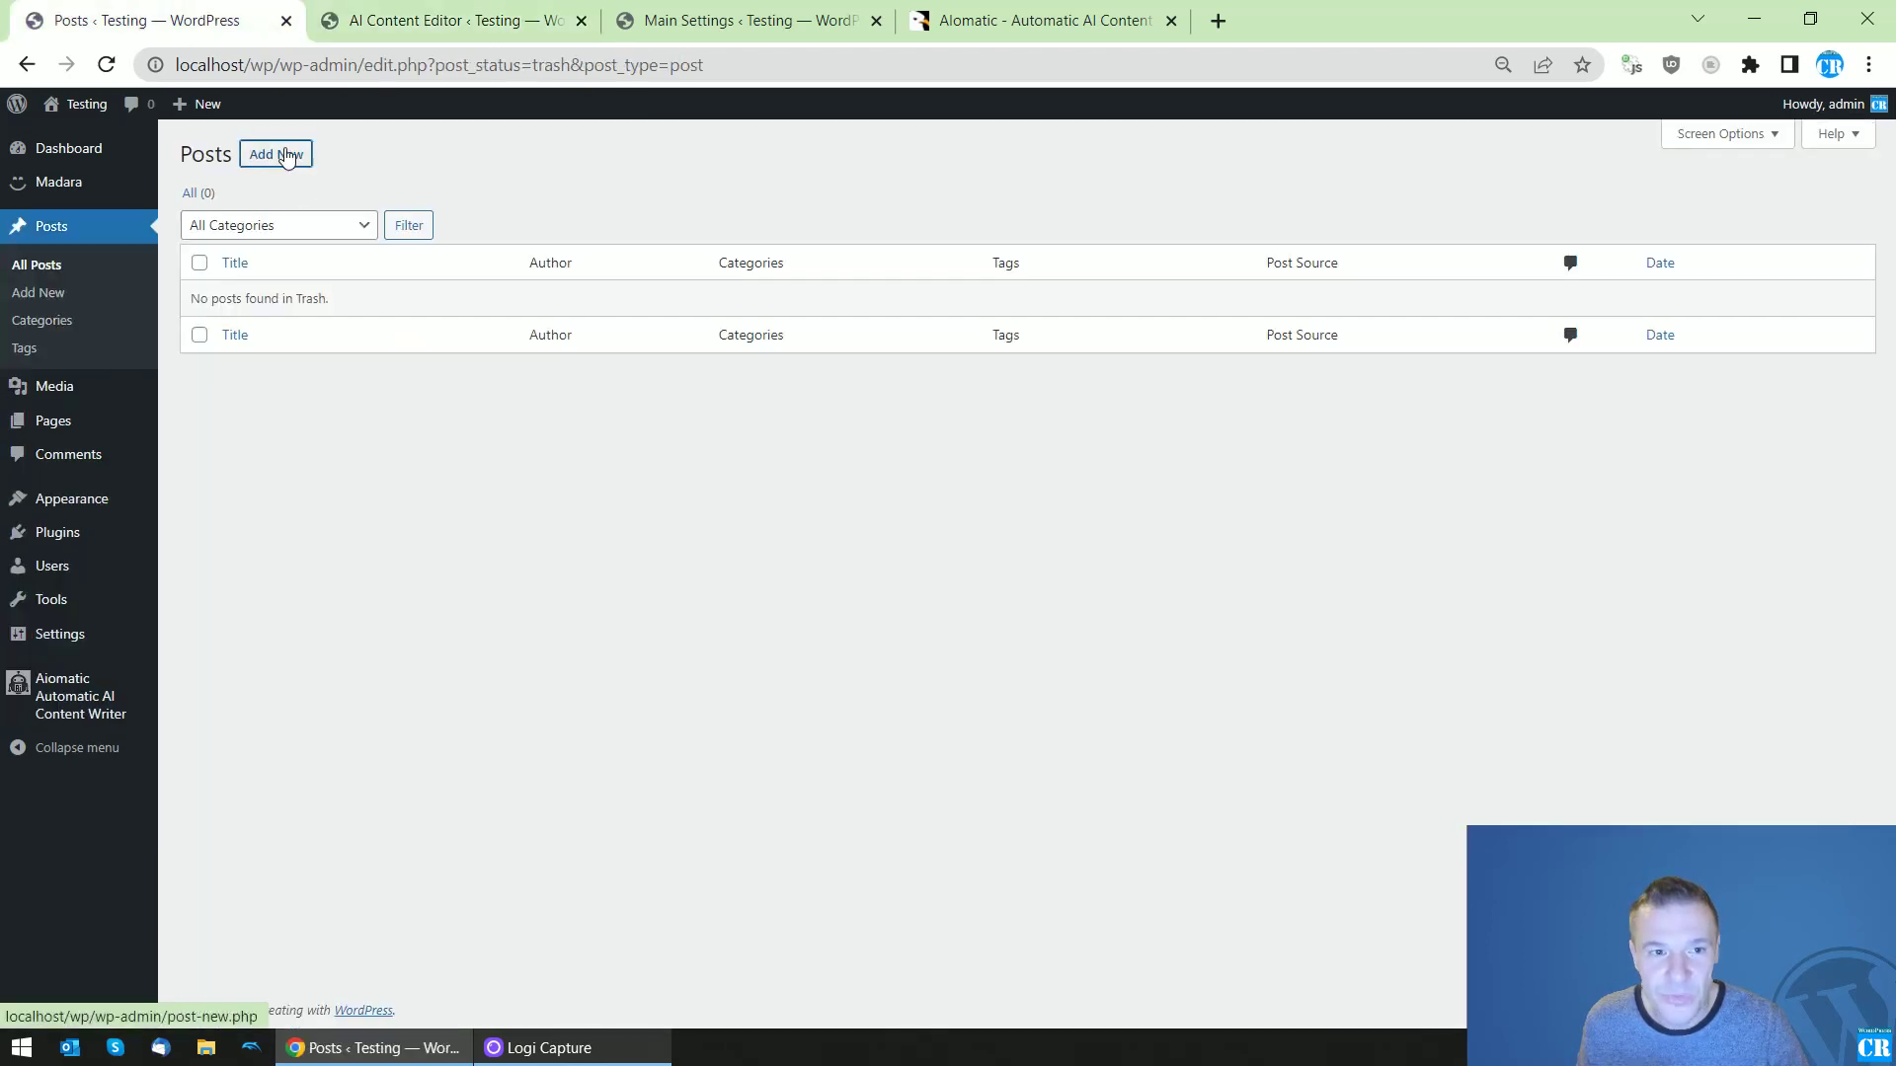
click(278, 155)
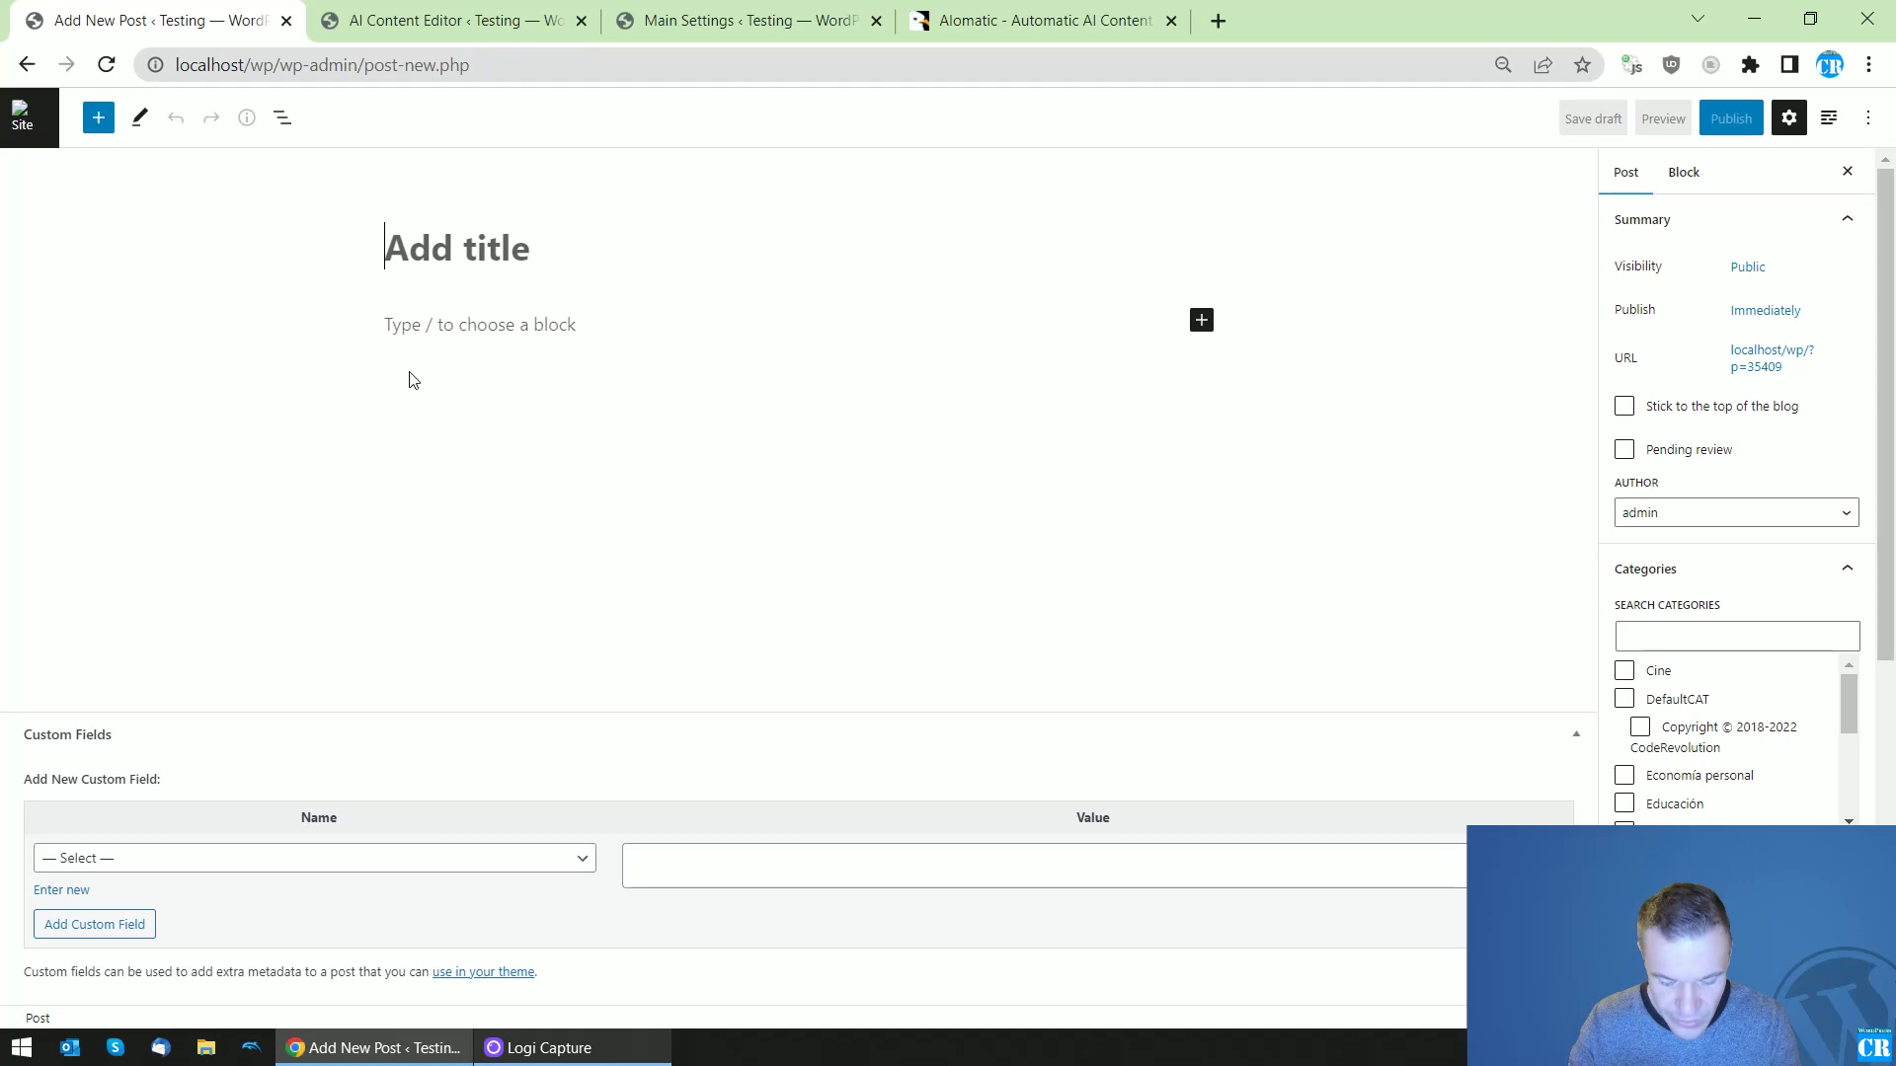
Title the post 'Why is my cat always losing so much fur?'.
text(Whay)
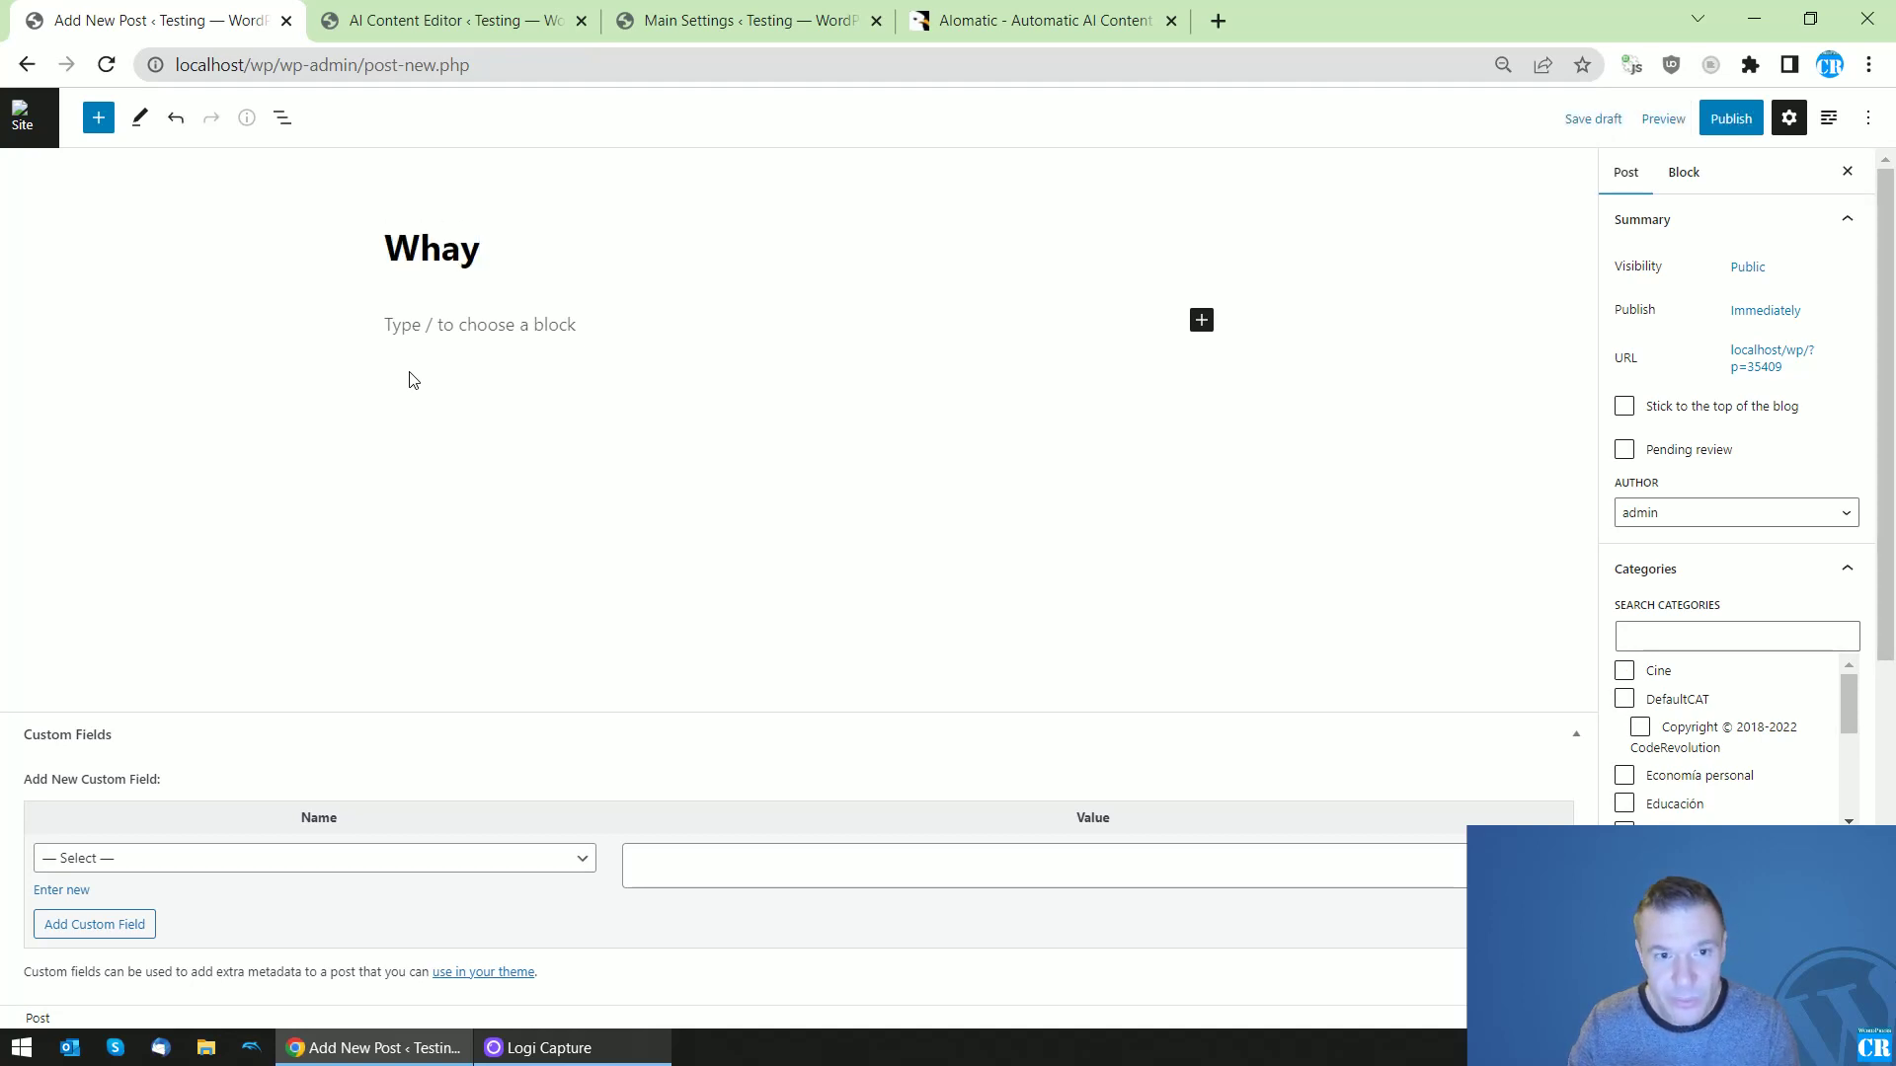
key(BackSpace)
key(BackSpace)
text(y is m)
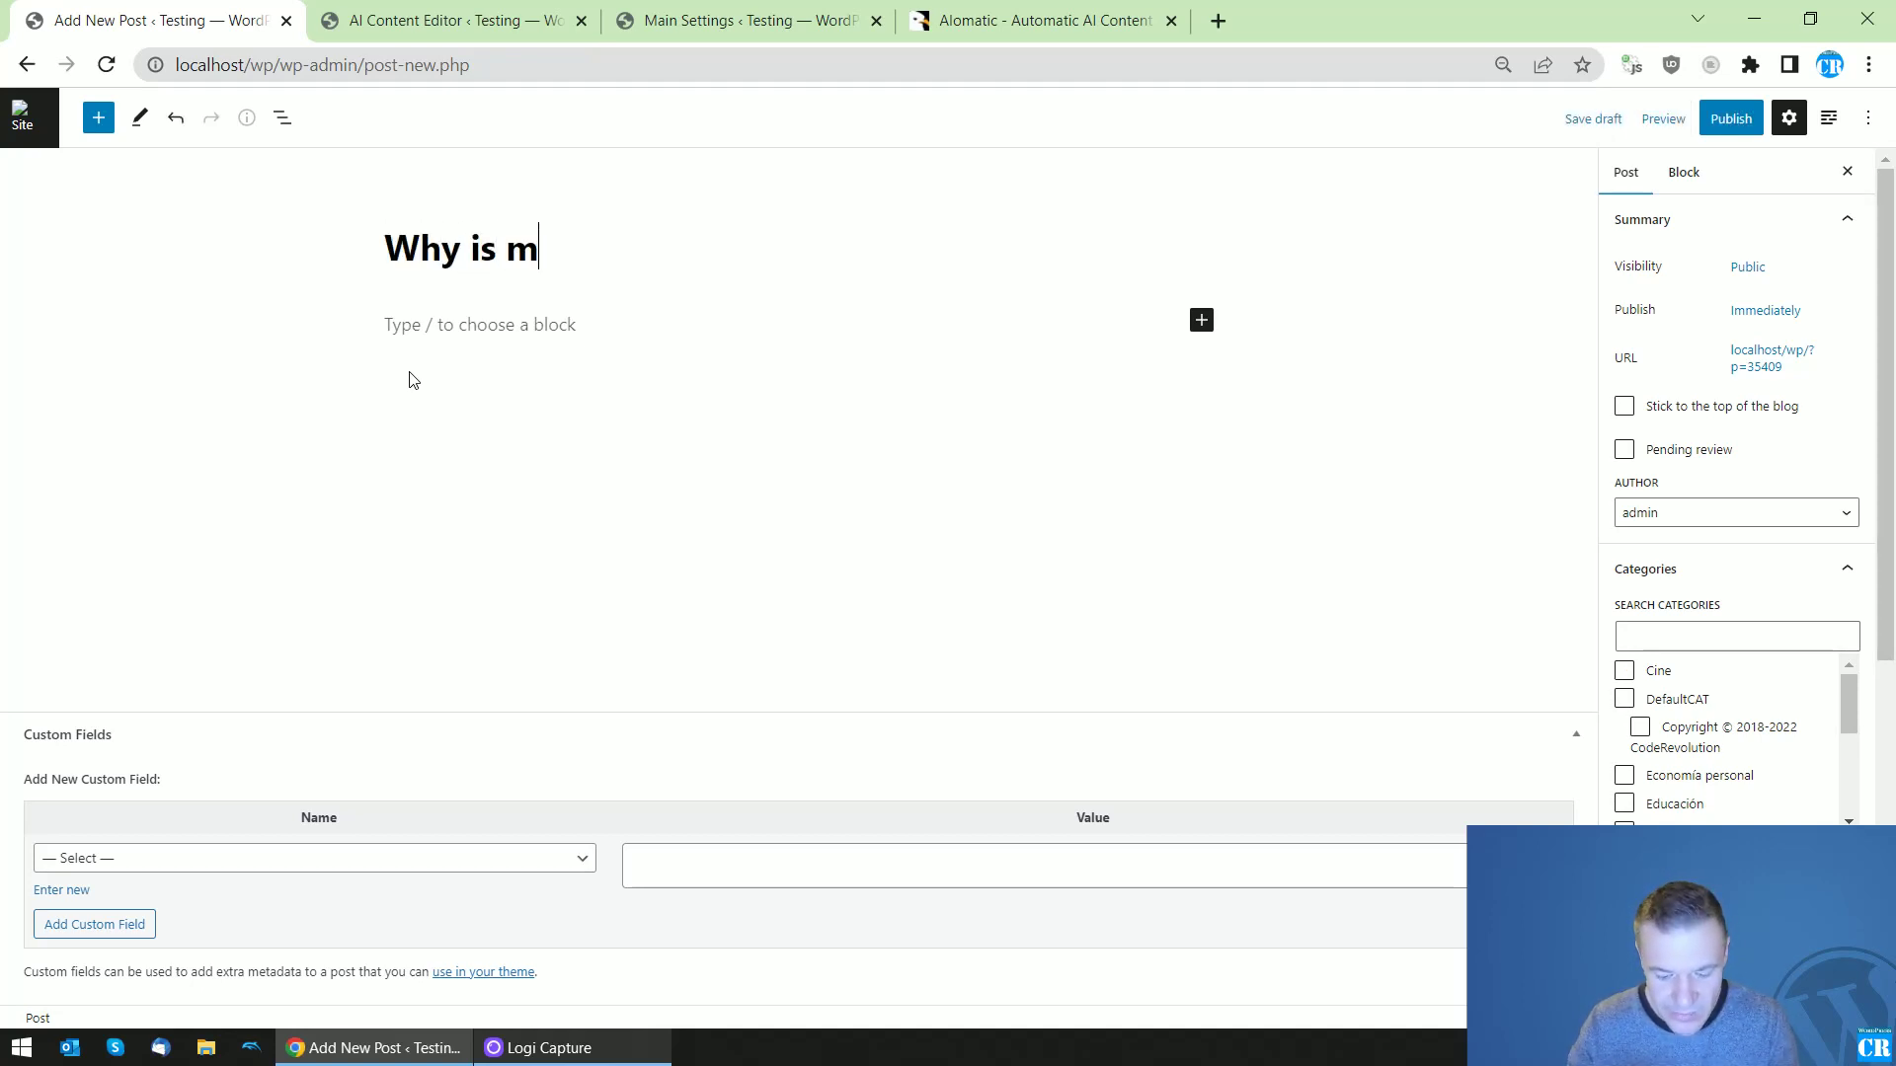
text(y cat a)
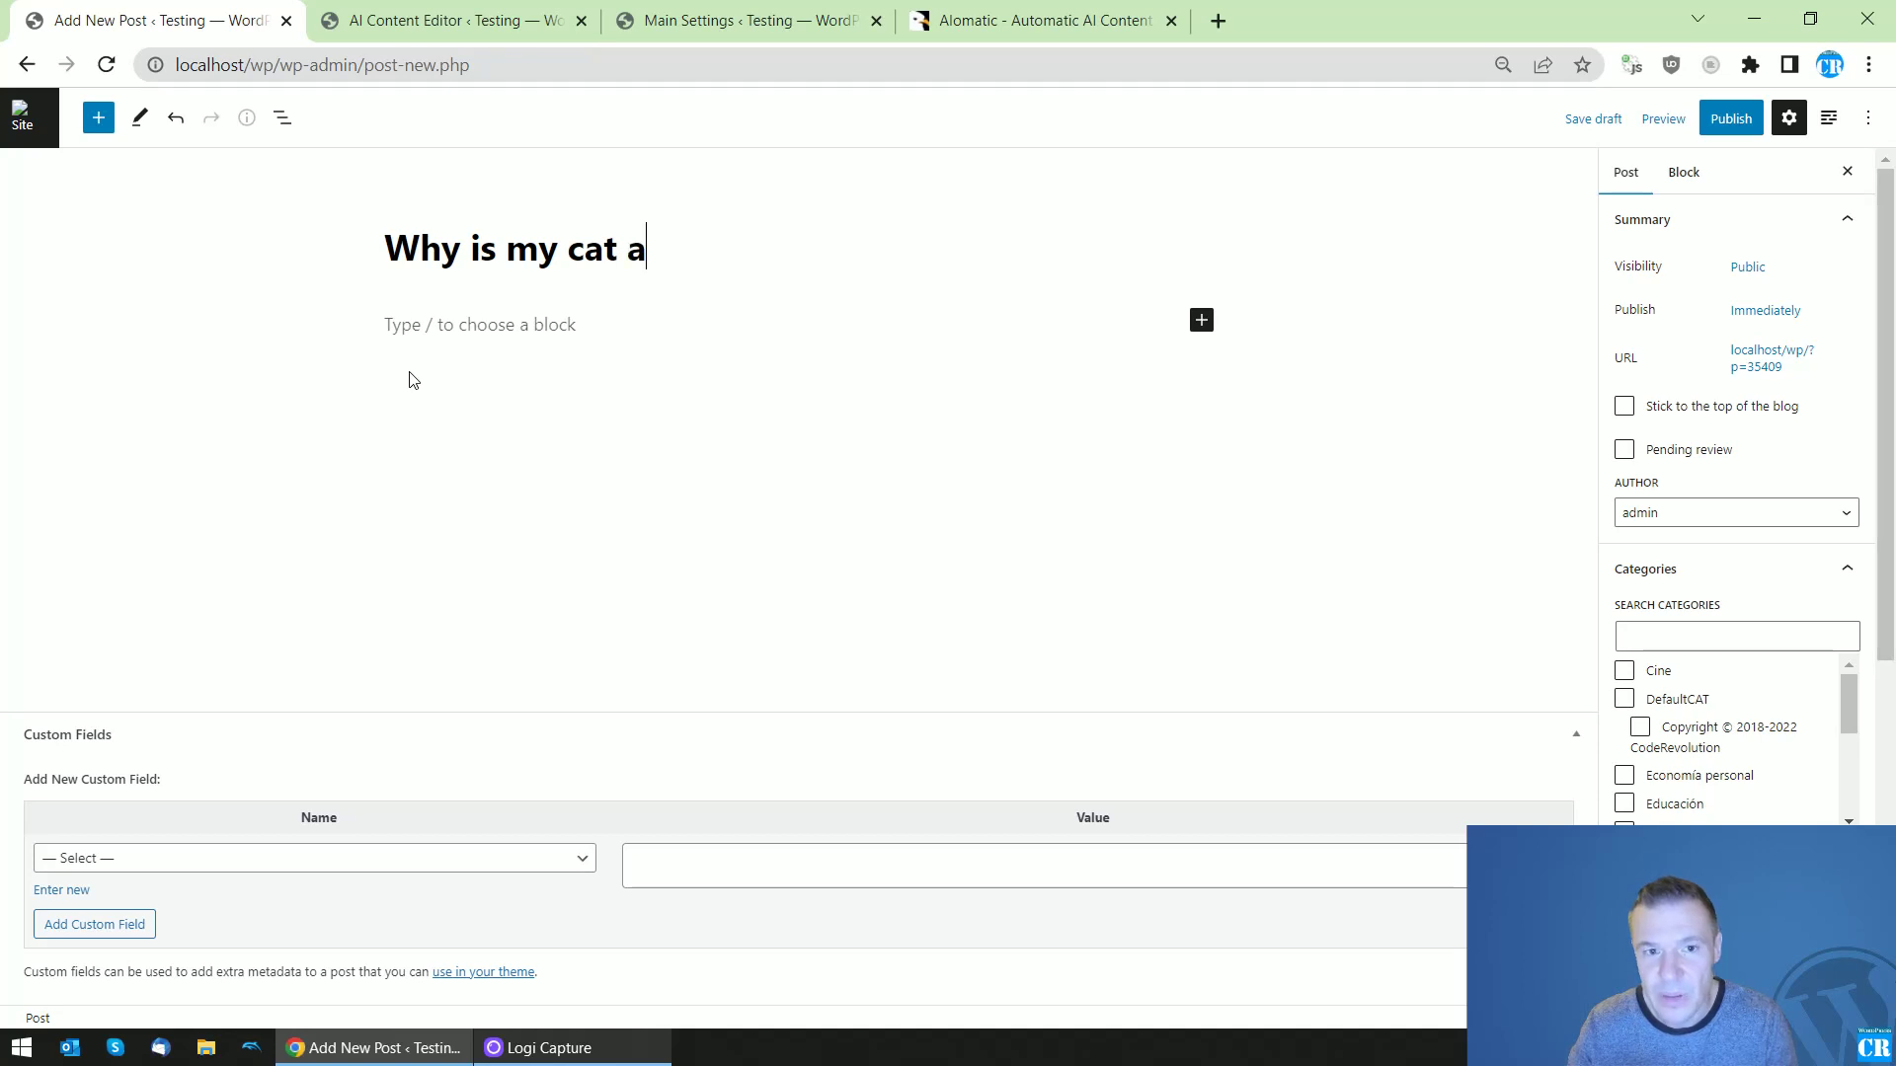
text(lways losin)
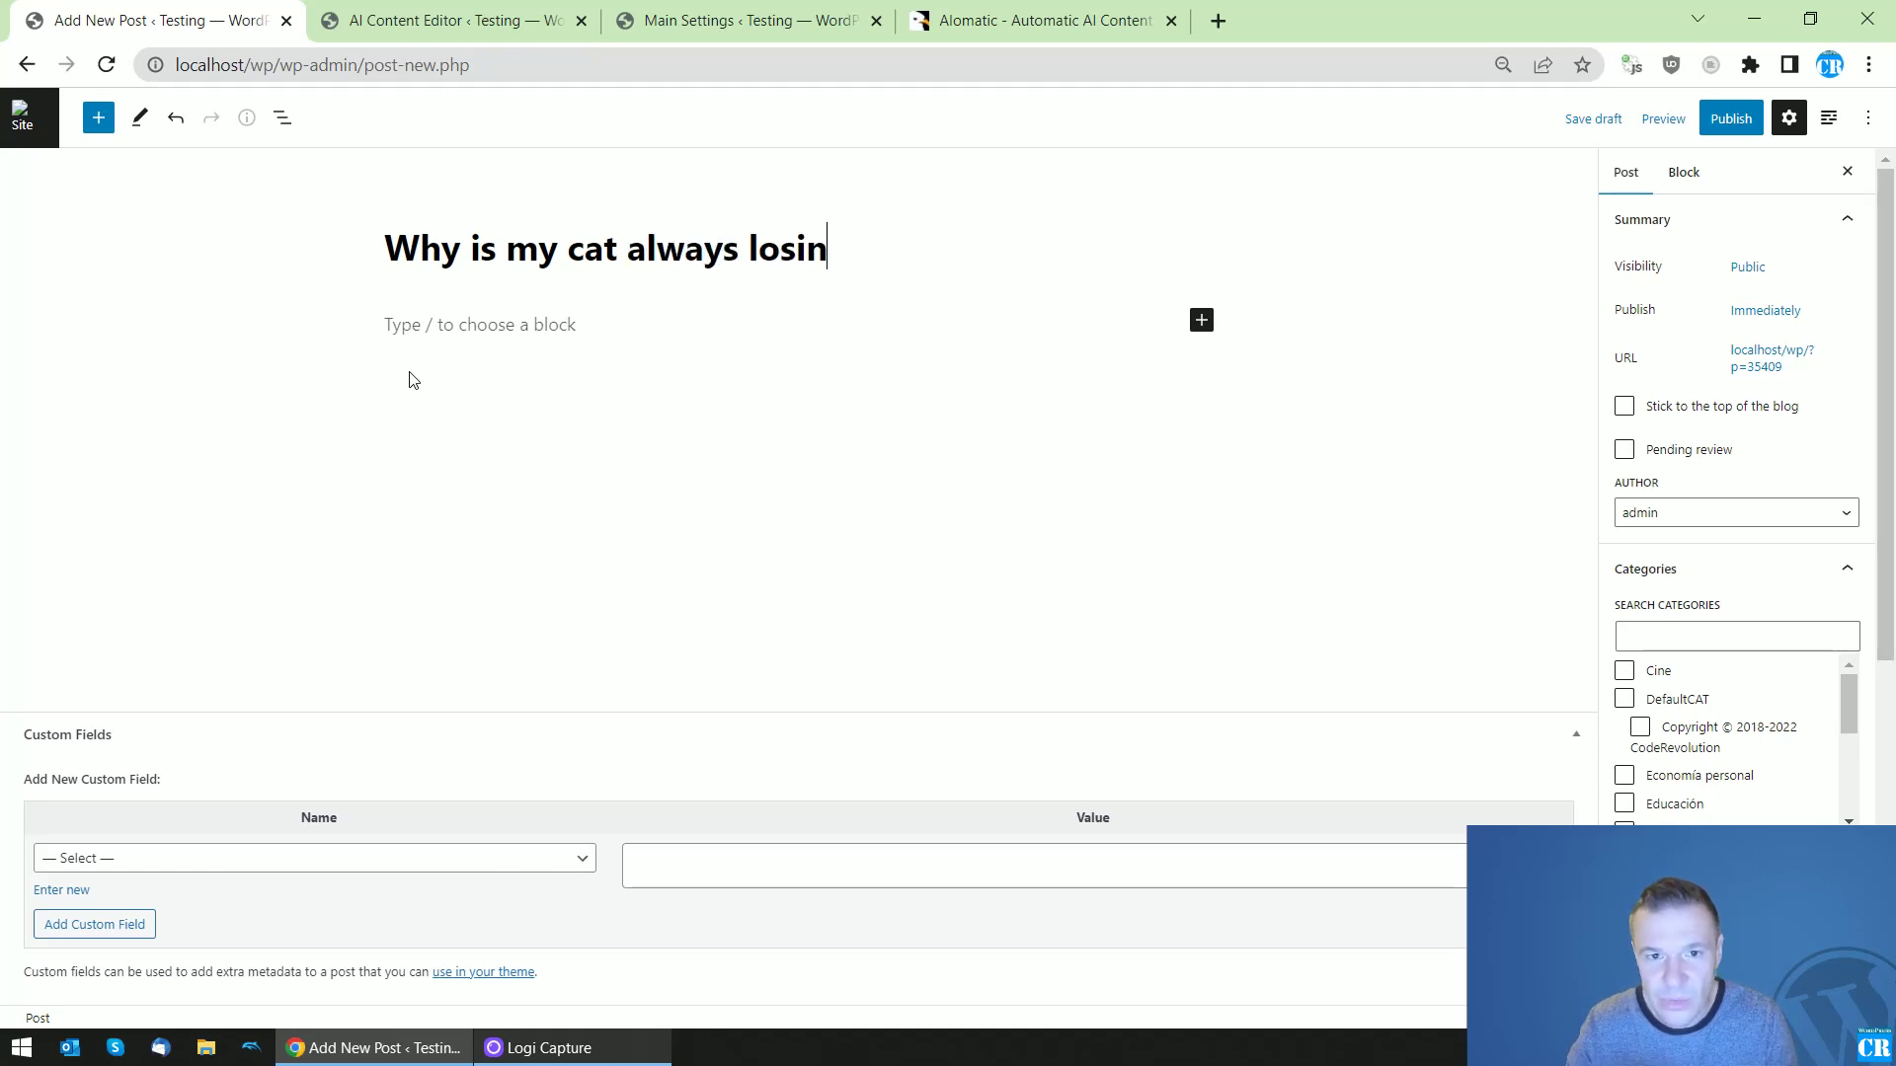
text(g so much fur)
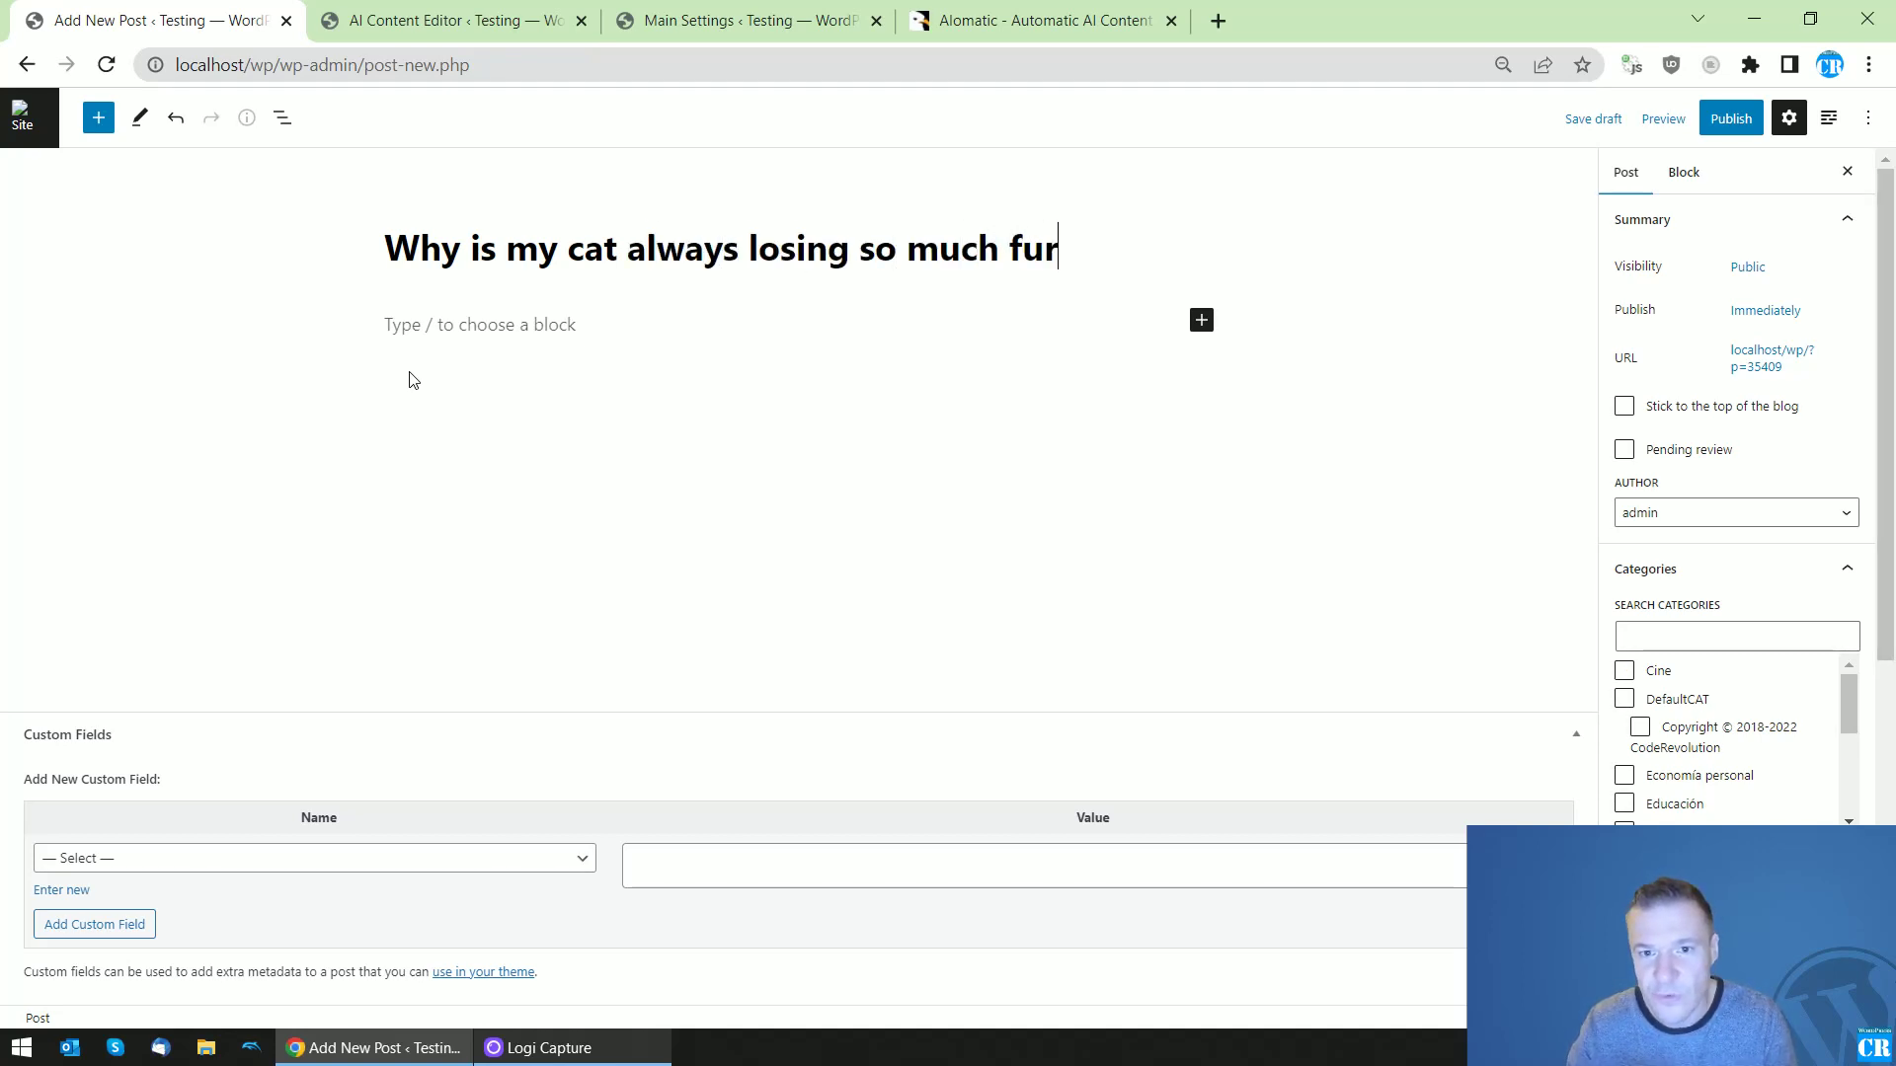
text(?)
Fill the paragraph with the title sentence pasted repeatedly.
key(ctrl+a)
key(ctrl+c)
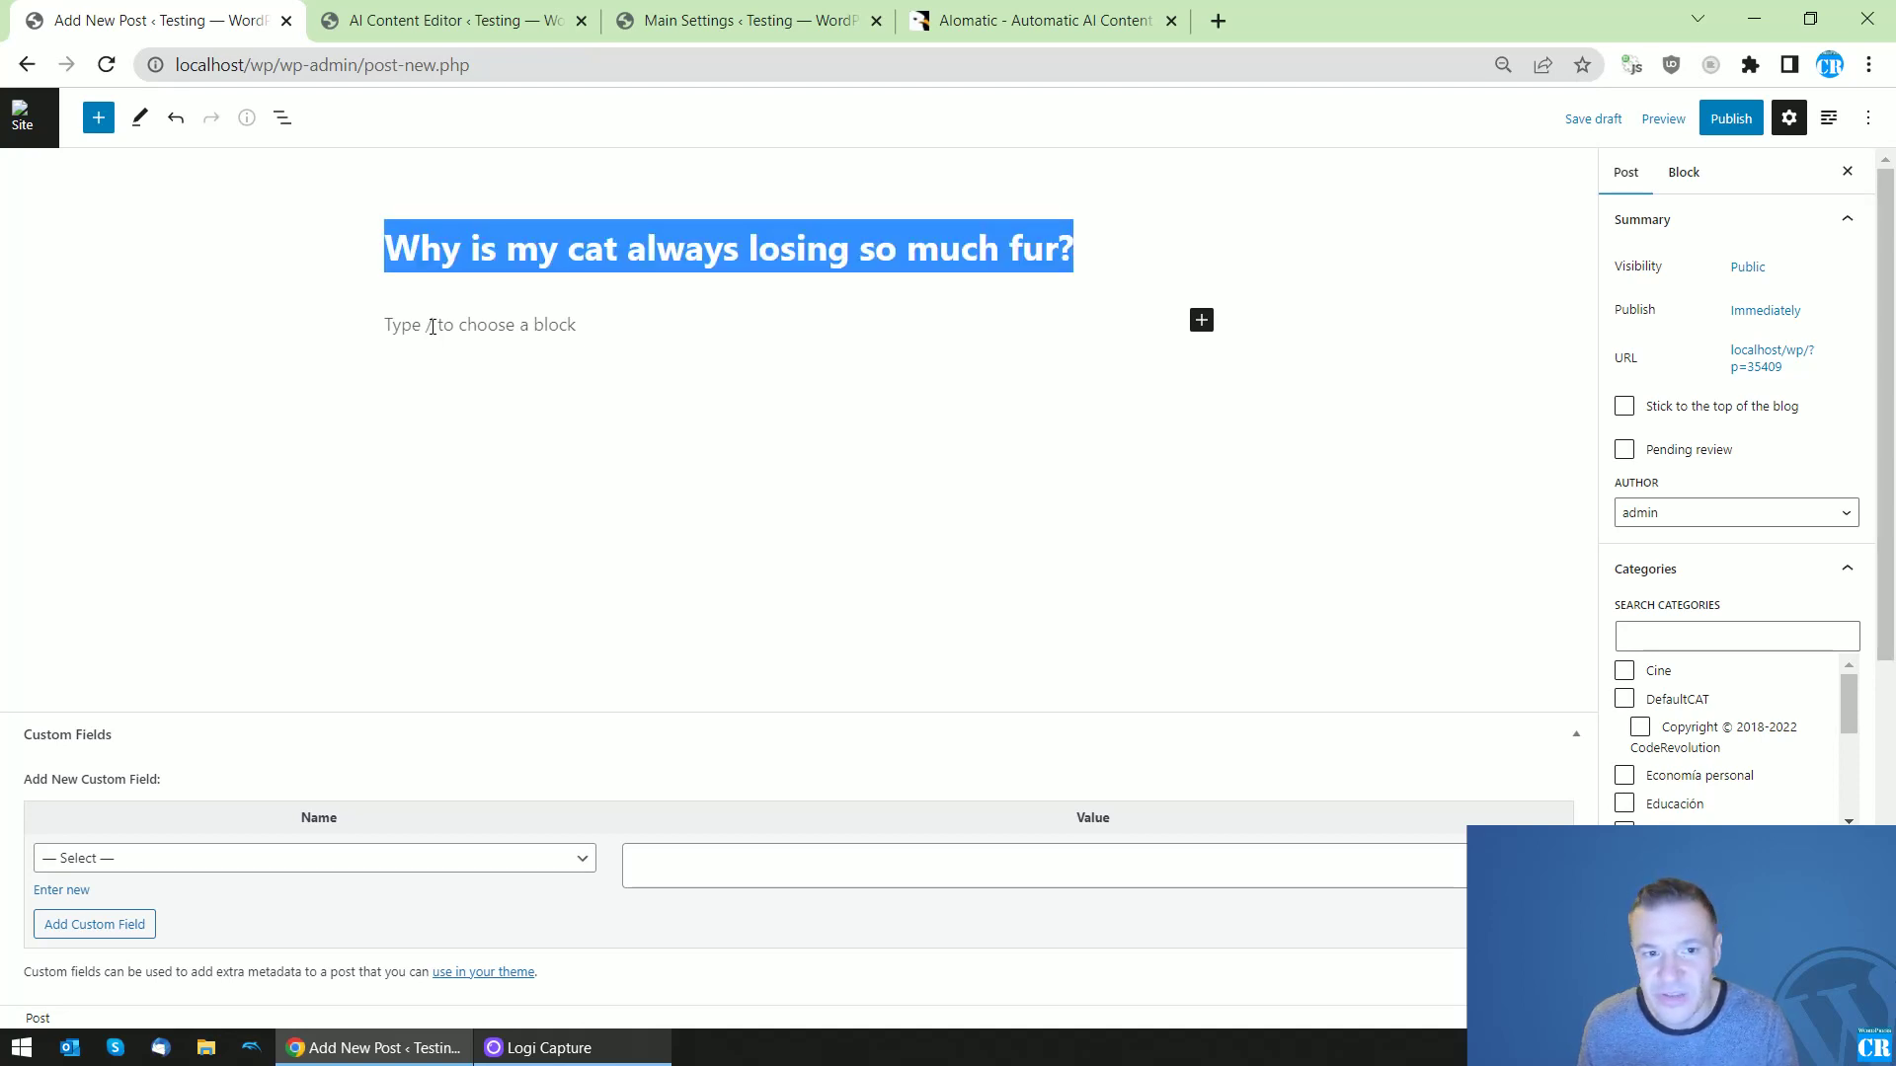
click(404, 326)
key(ctrl+v)
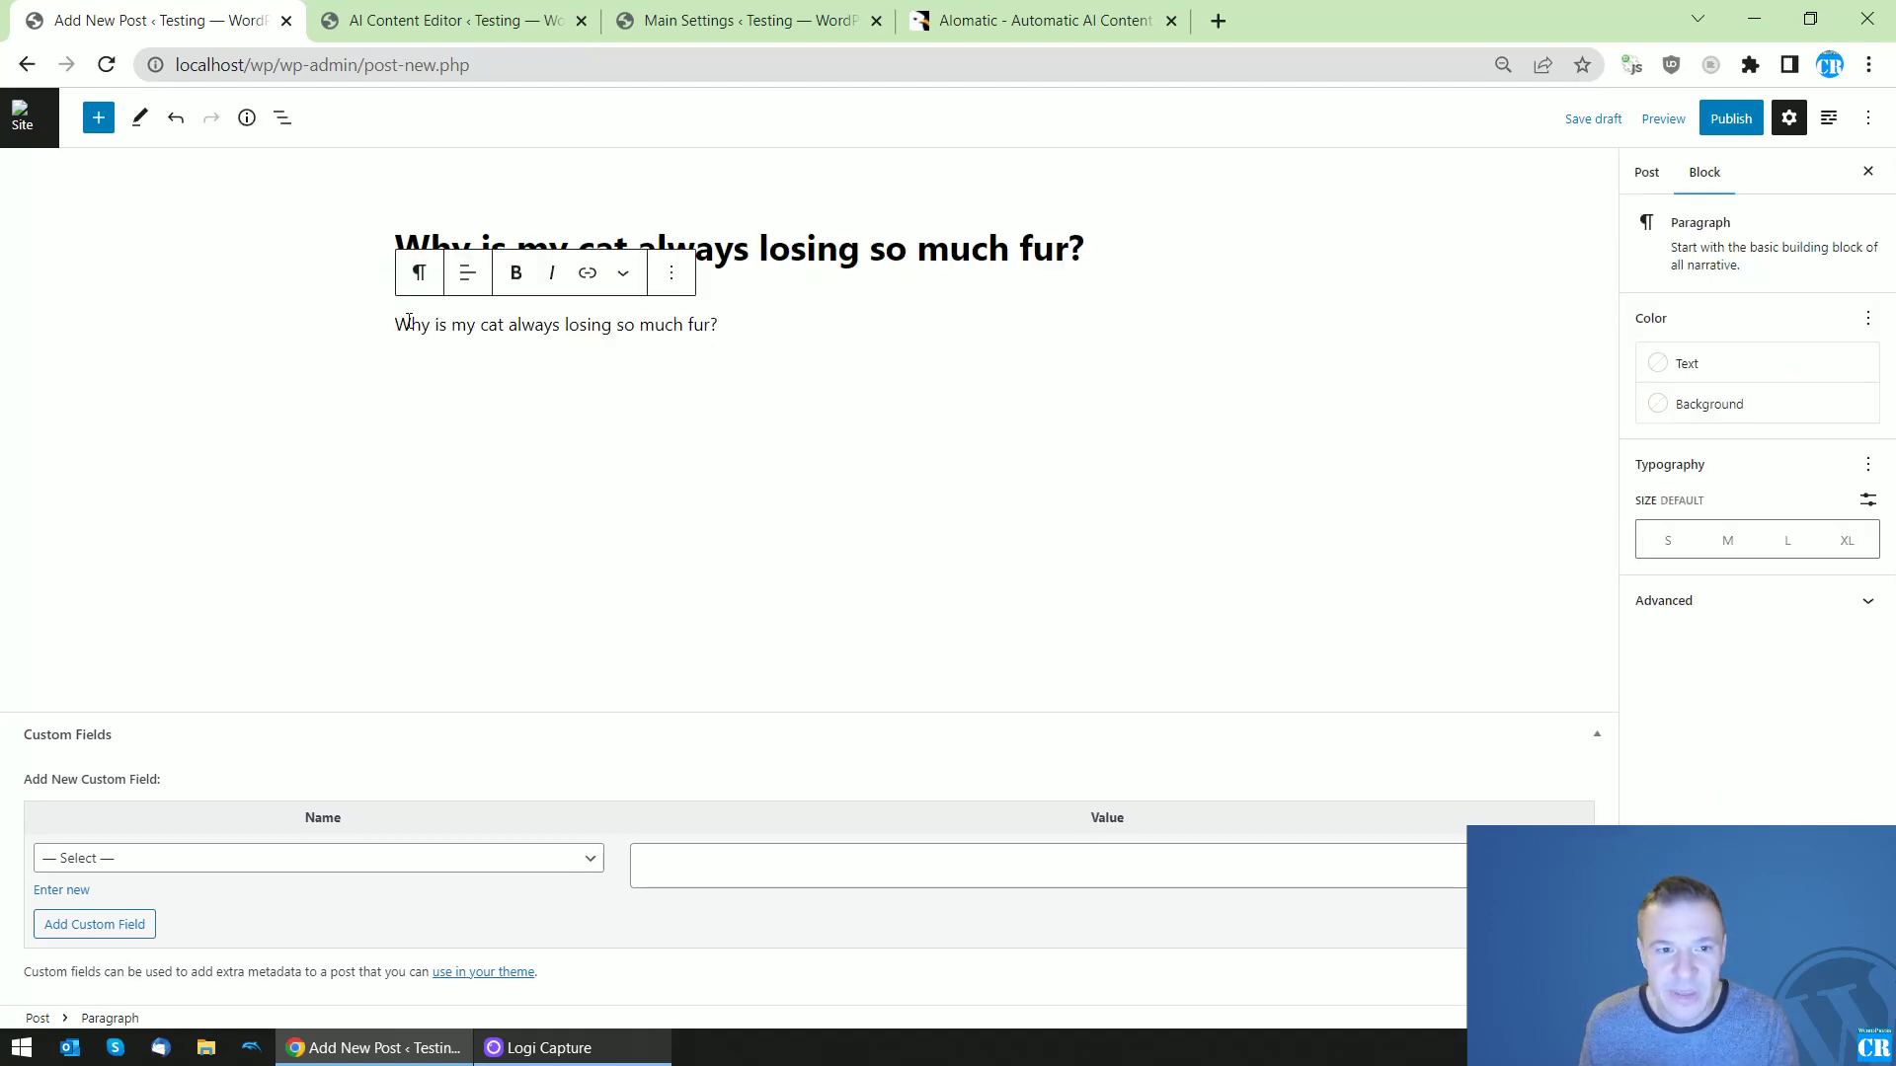
key(ctrl+a)
key(ctrl+c)
key(Right)
key(ctrl+v)
key(ctrl+v)
key(ctrl+v)
key(ctrl+v)
key(ctrl+v)
key(ctrl+v)
key(ctrl+v)
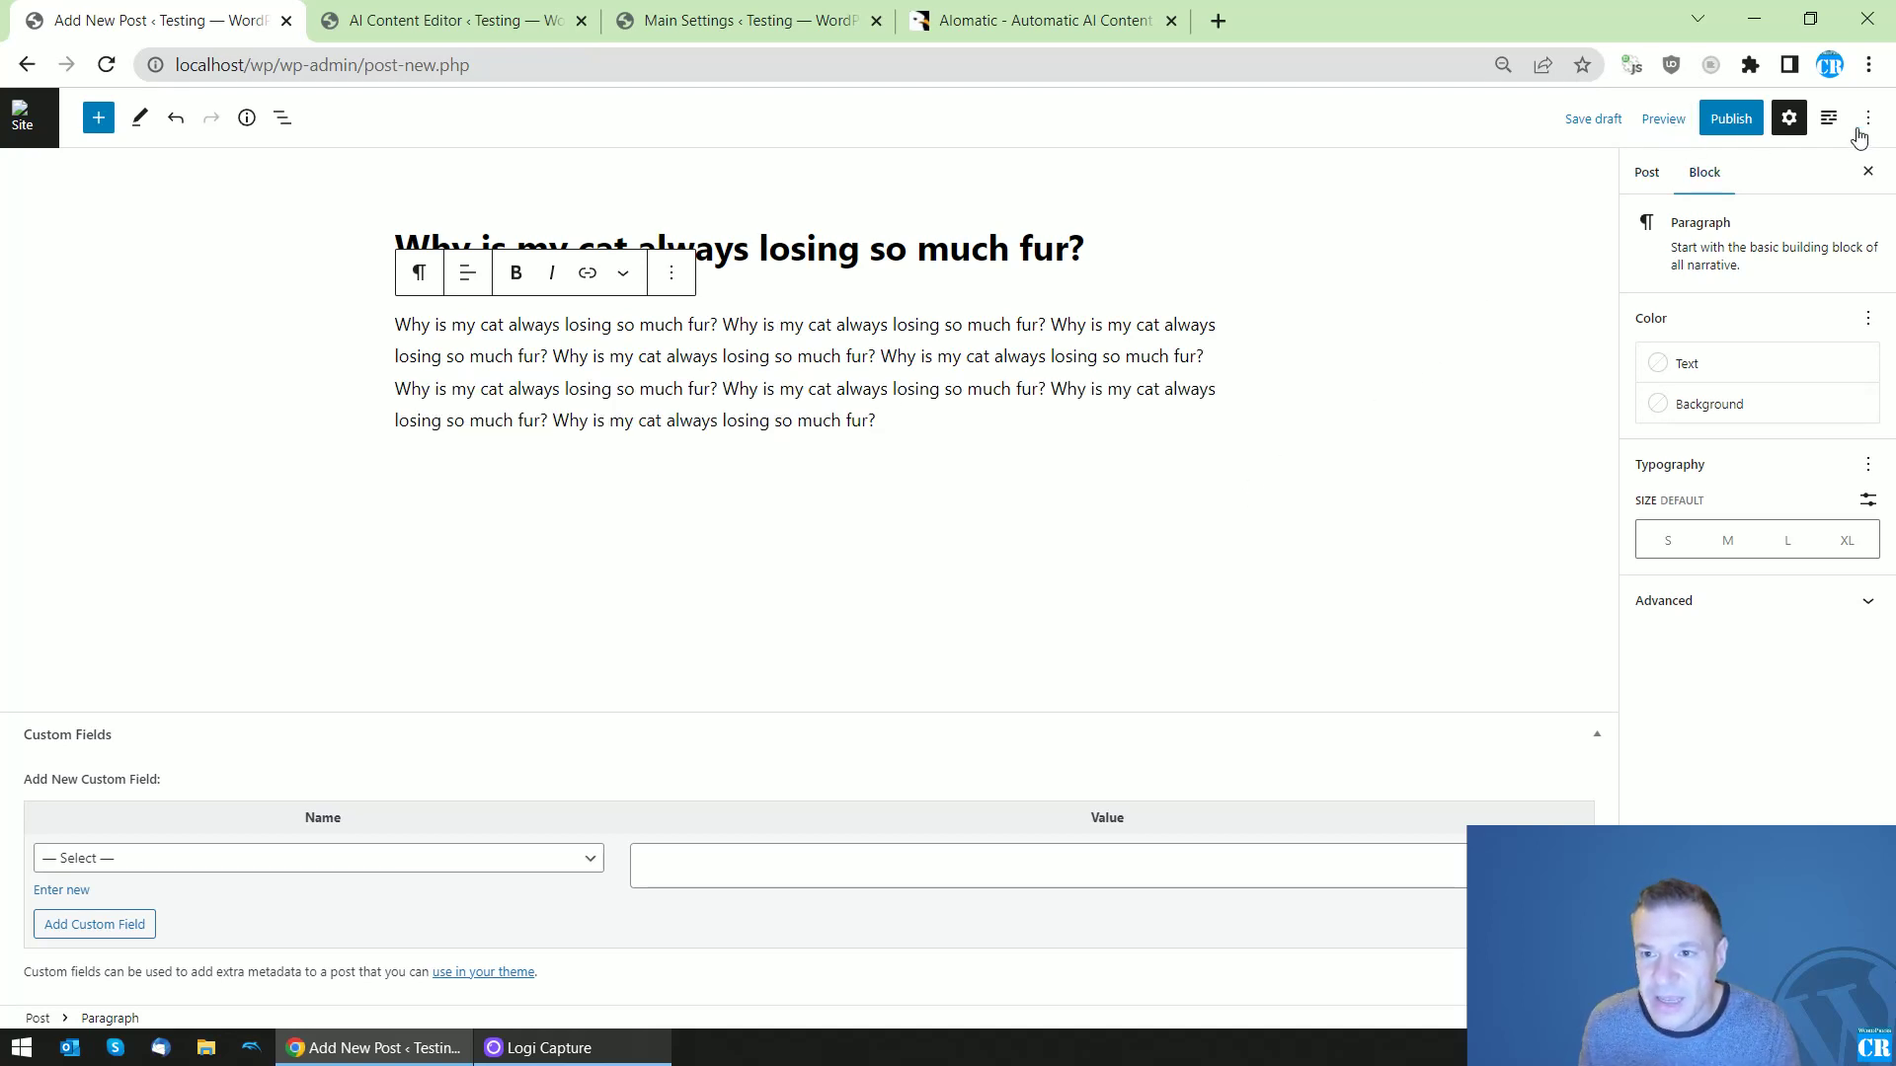
Publish the post and confirm publication.
click(1643, 172)
scroll(1687, 553, down, 4)
scroll(1682, 588, down, 2)
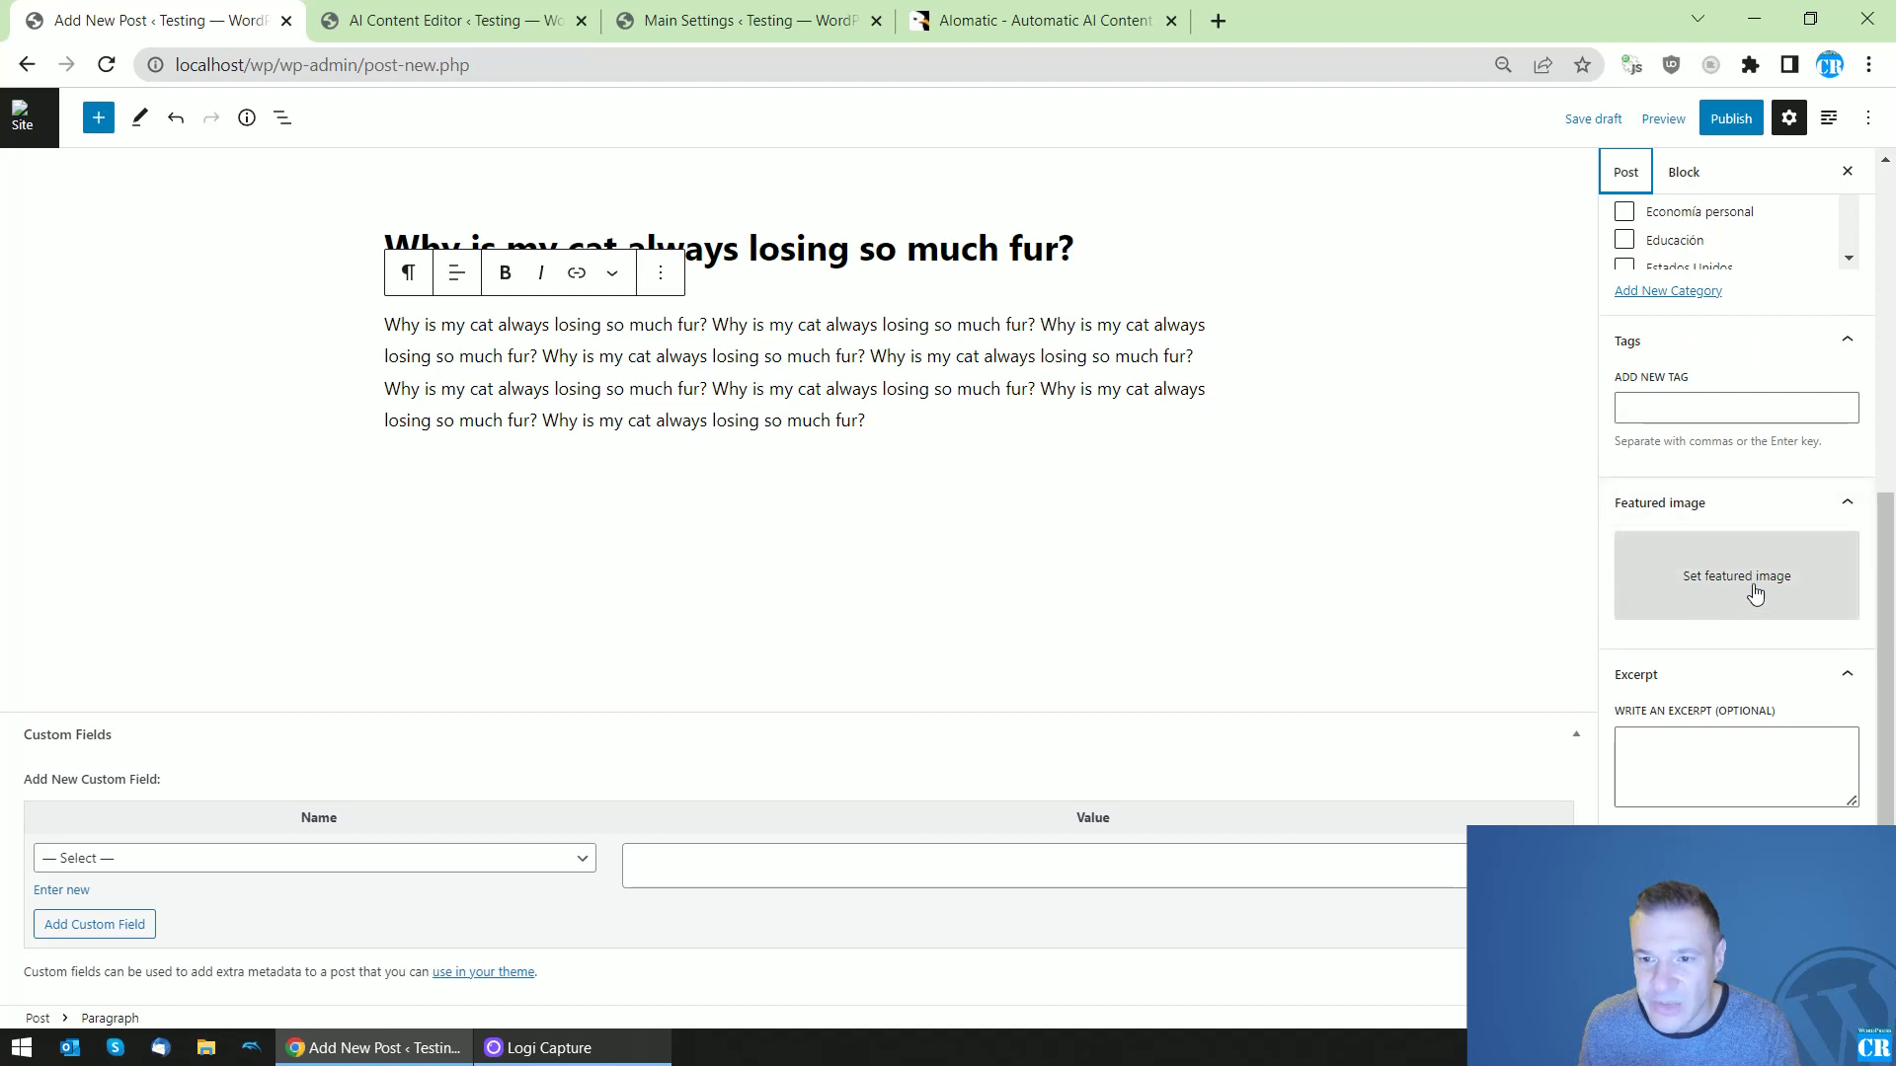
click(1731, 119)
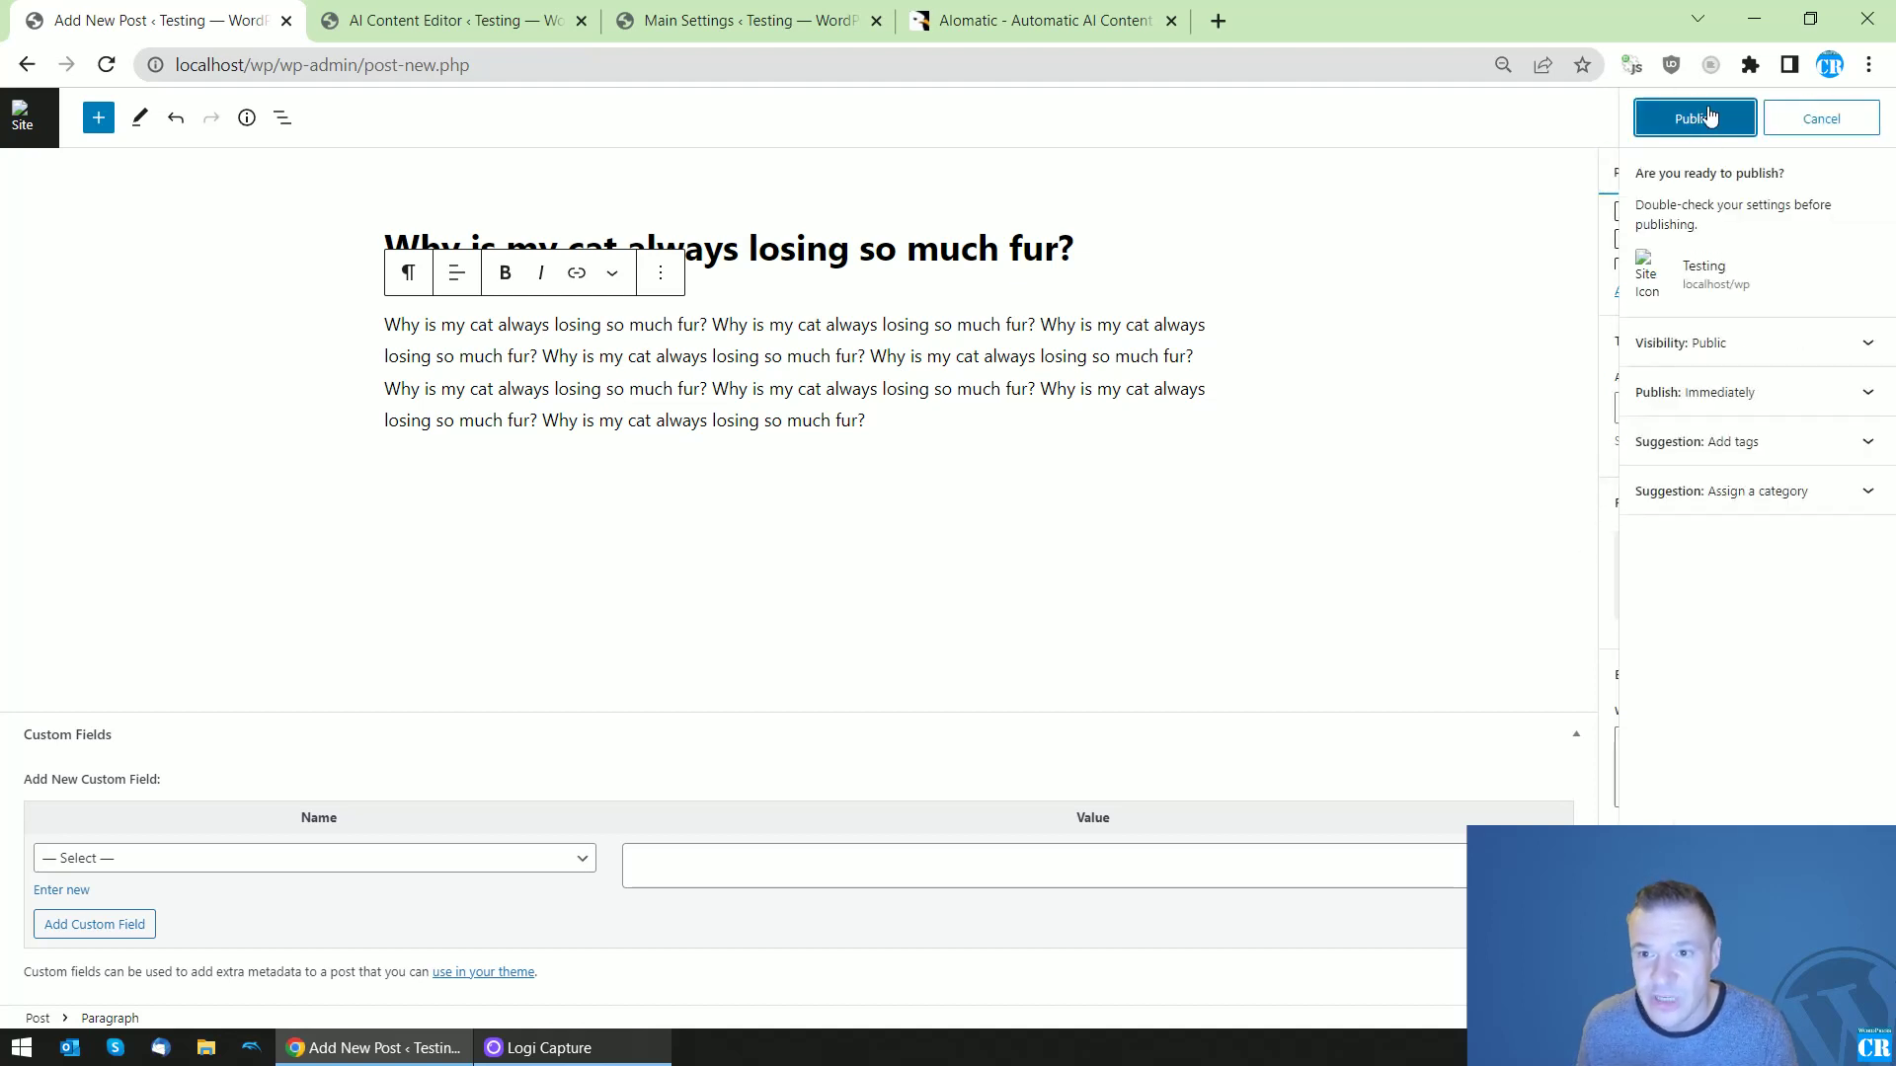
click(1697, 119)
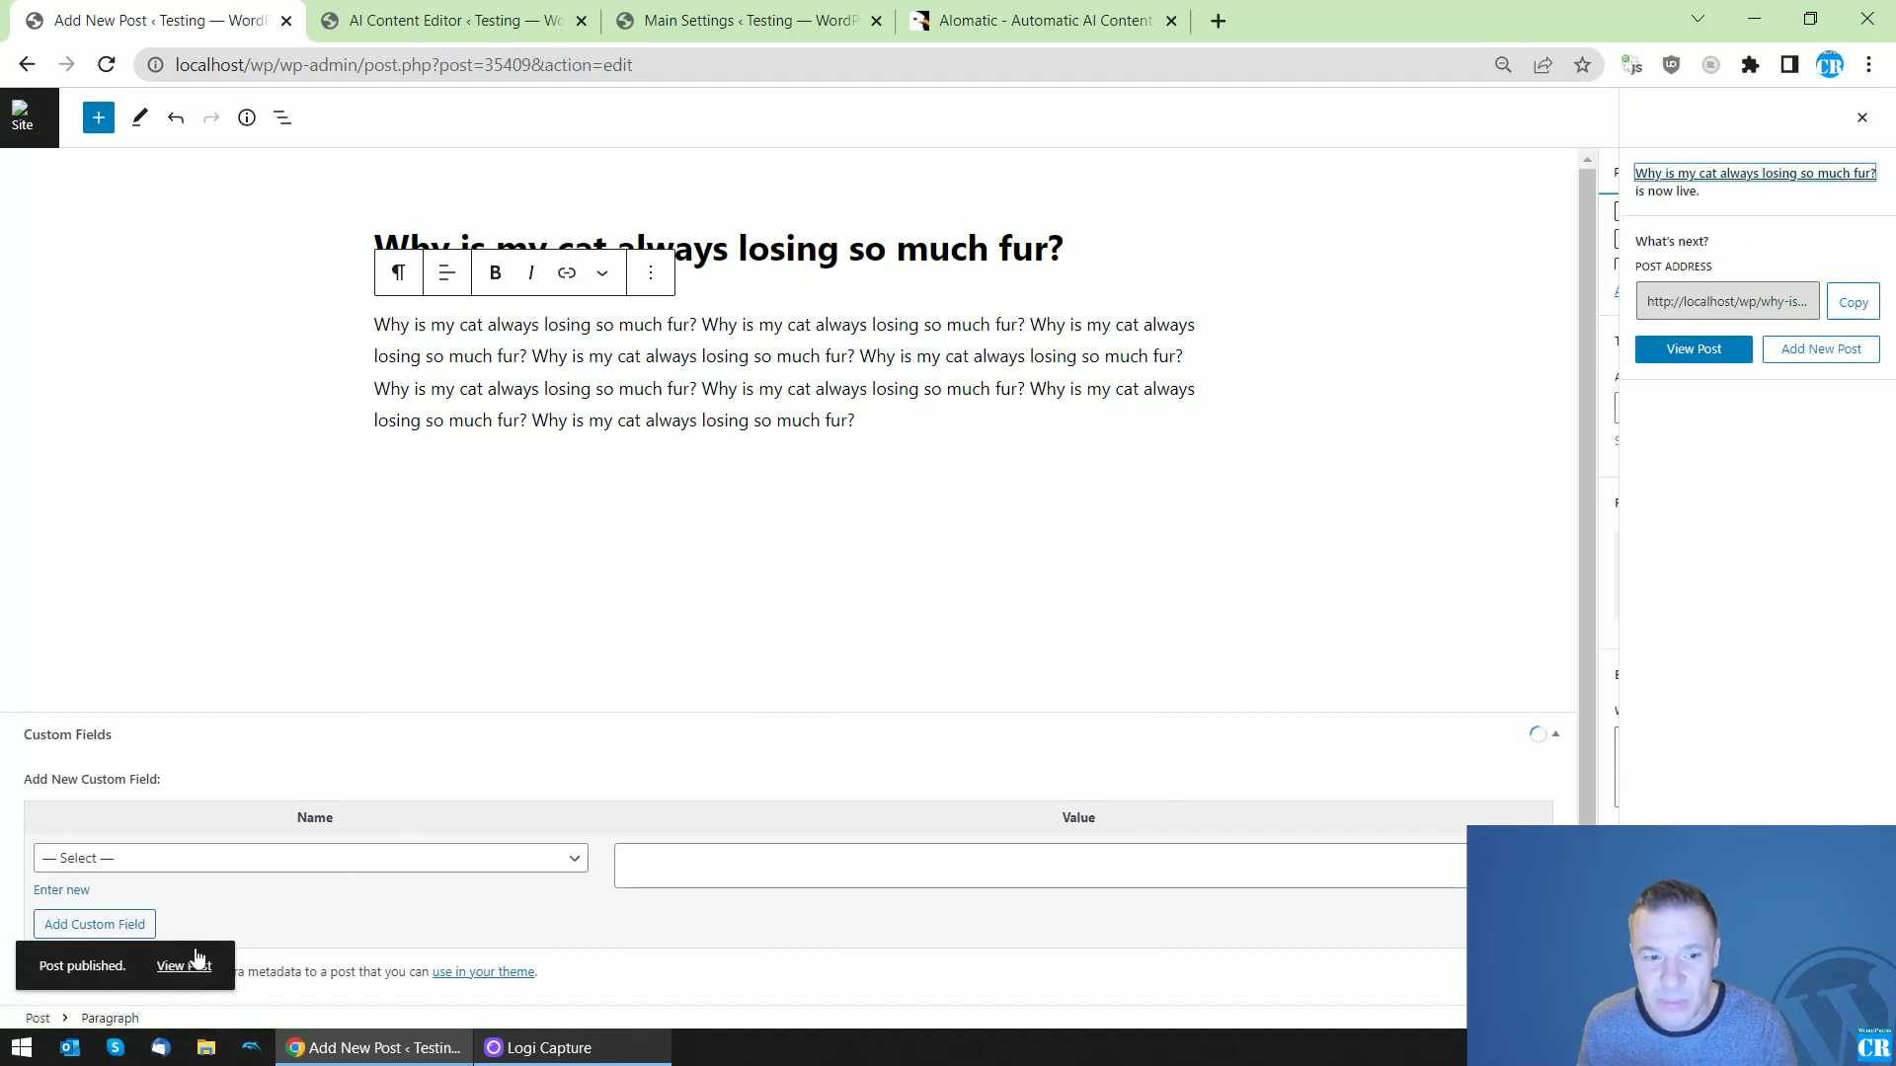
Open the published post in a new tab and reload it repeatedly until the featured image appears.
middle_click(182, 975)
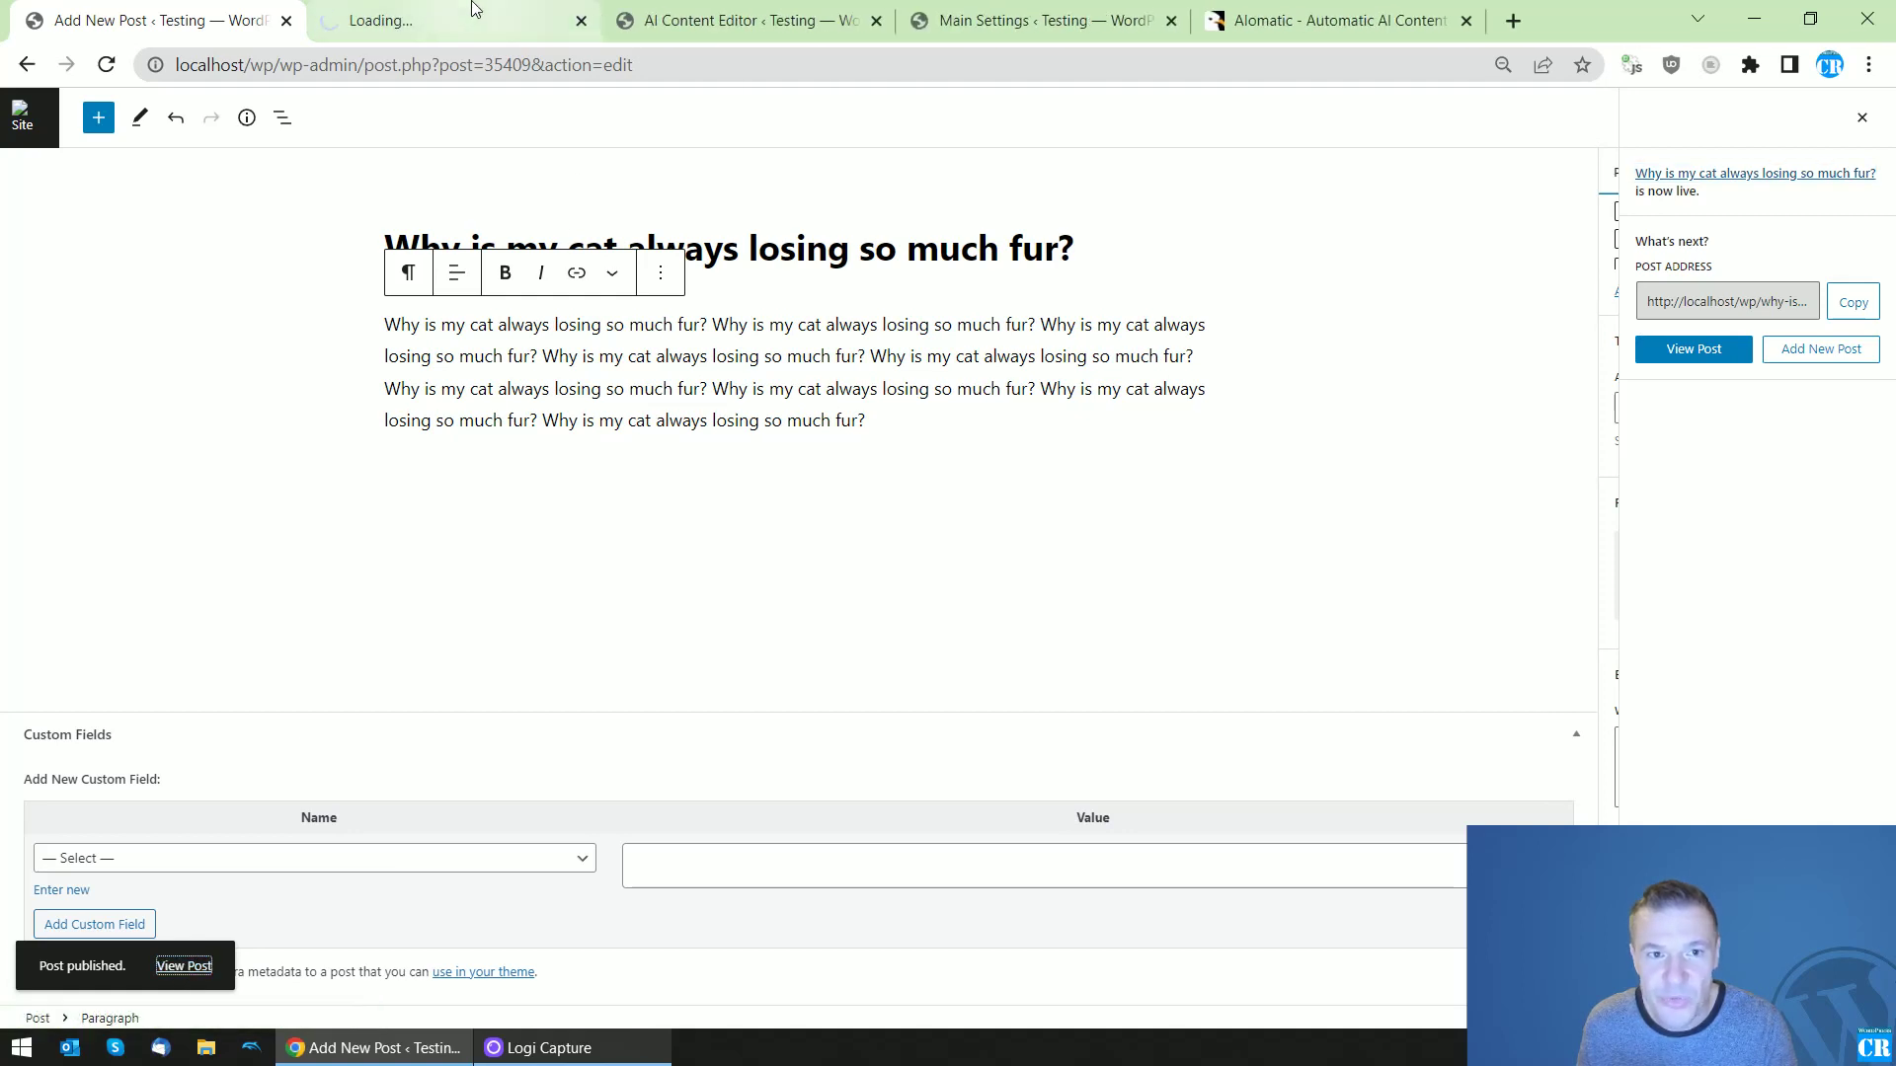
click(456, 20)
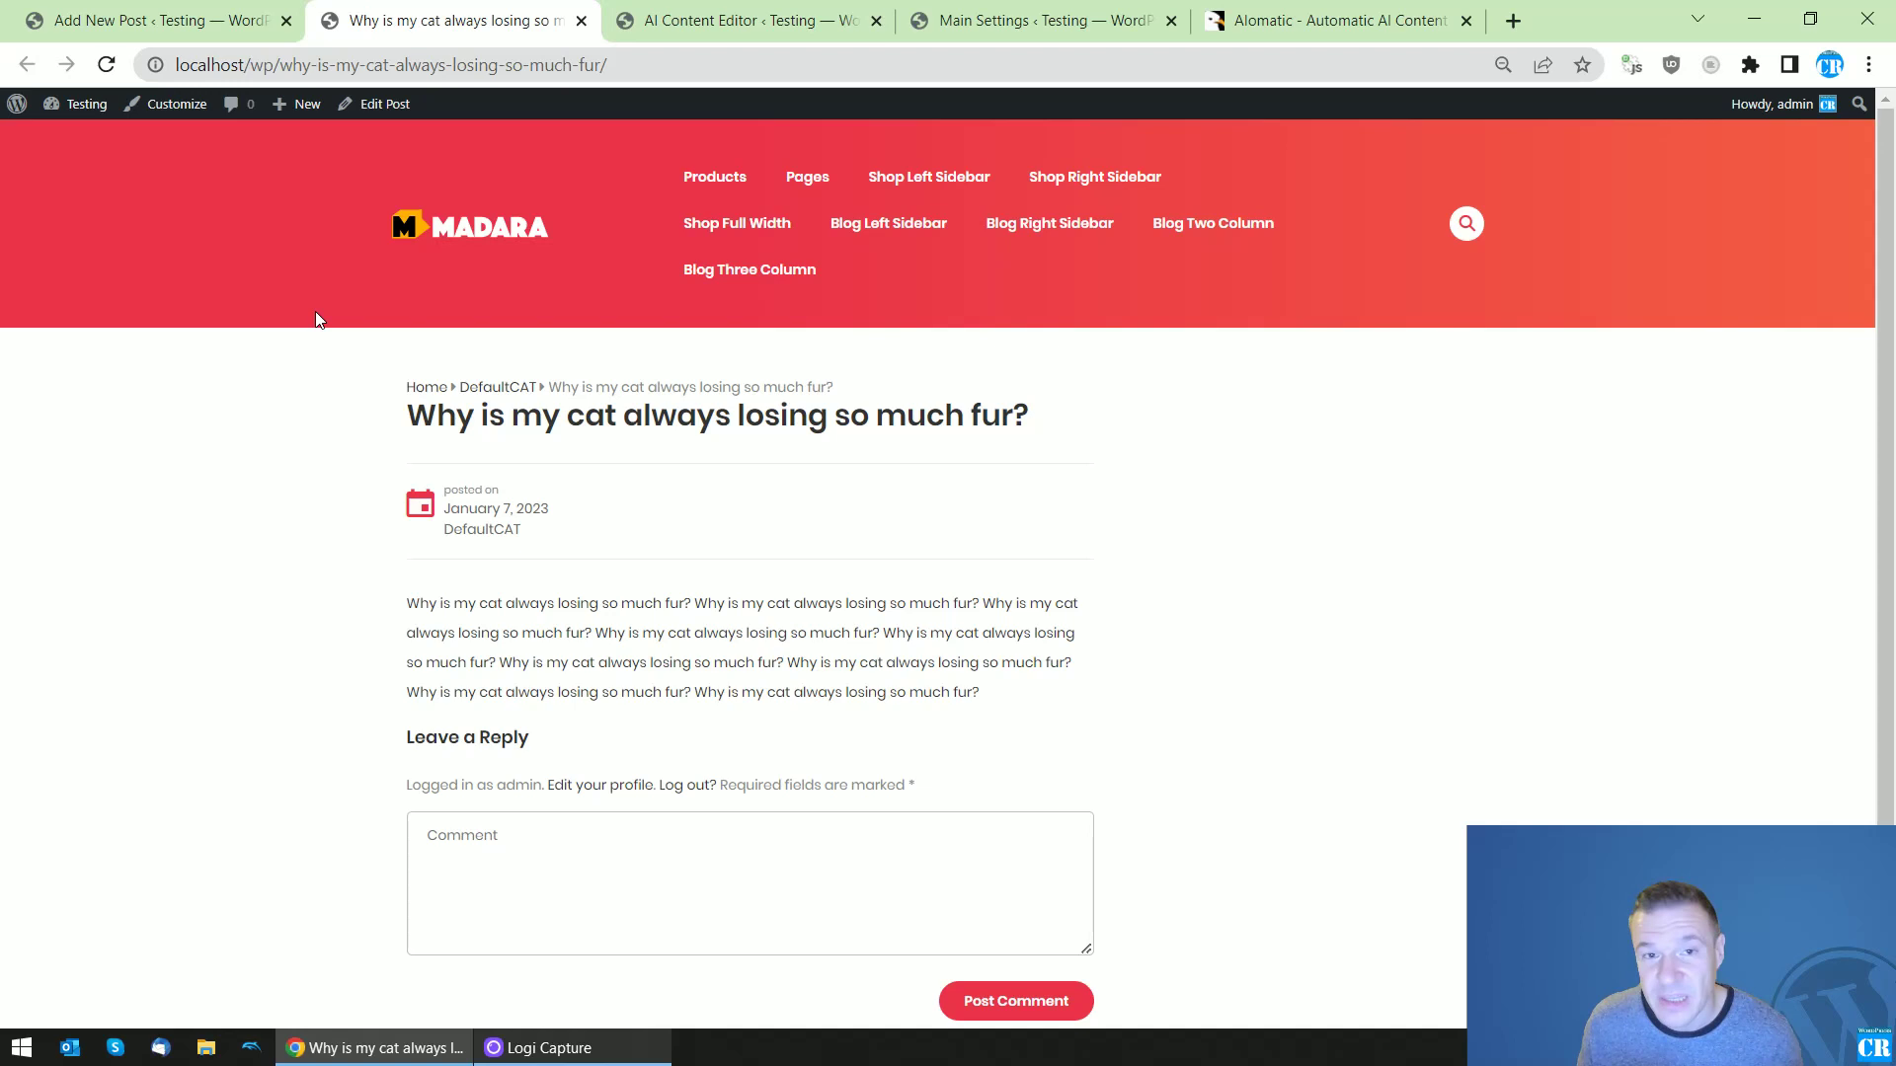
click(109, 66)
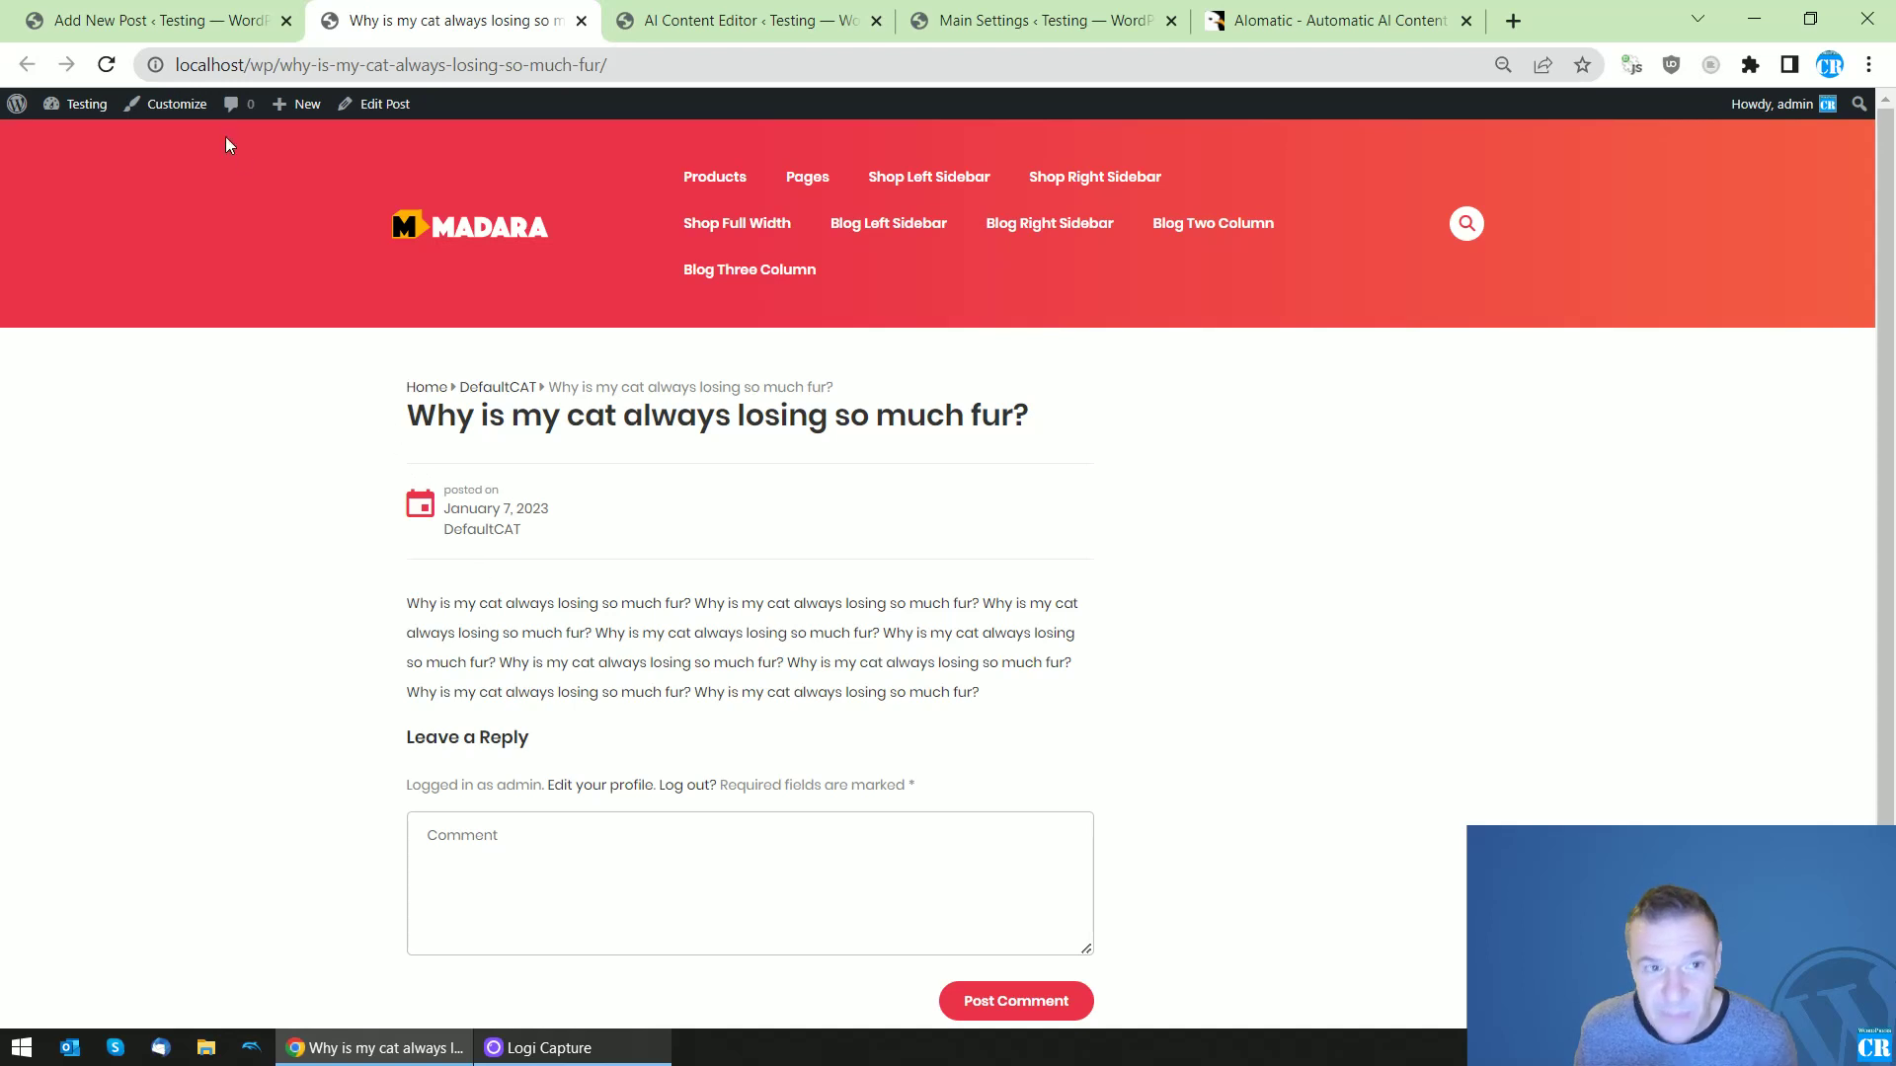
click(106, 64)
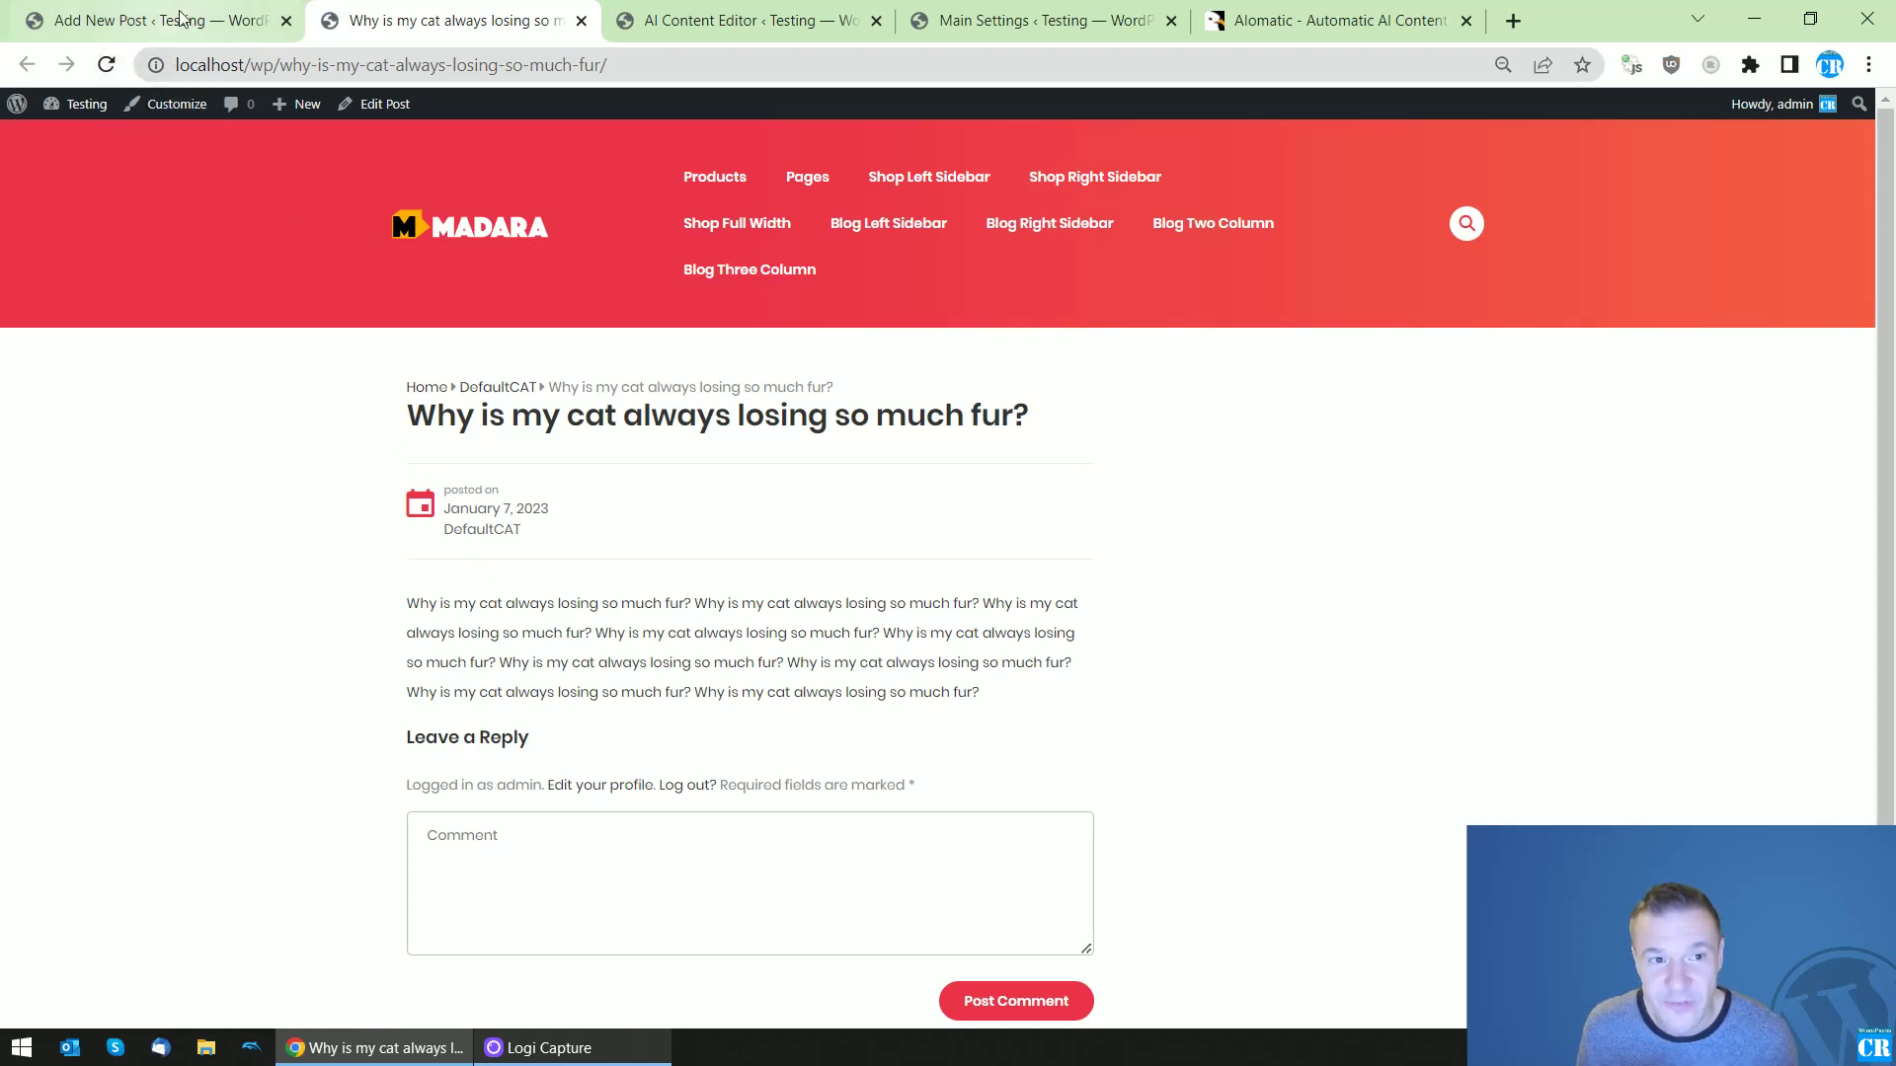
click(107, 65)
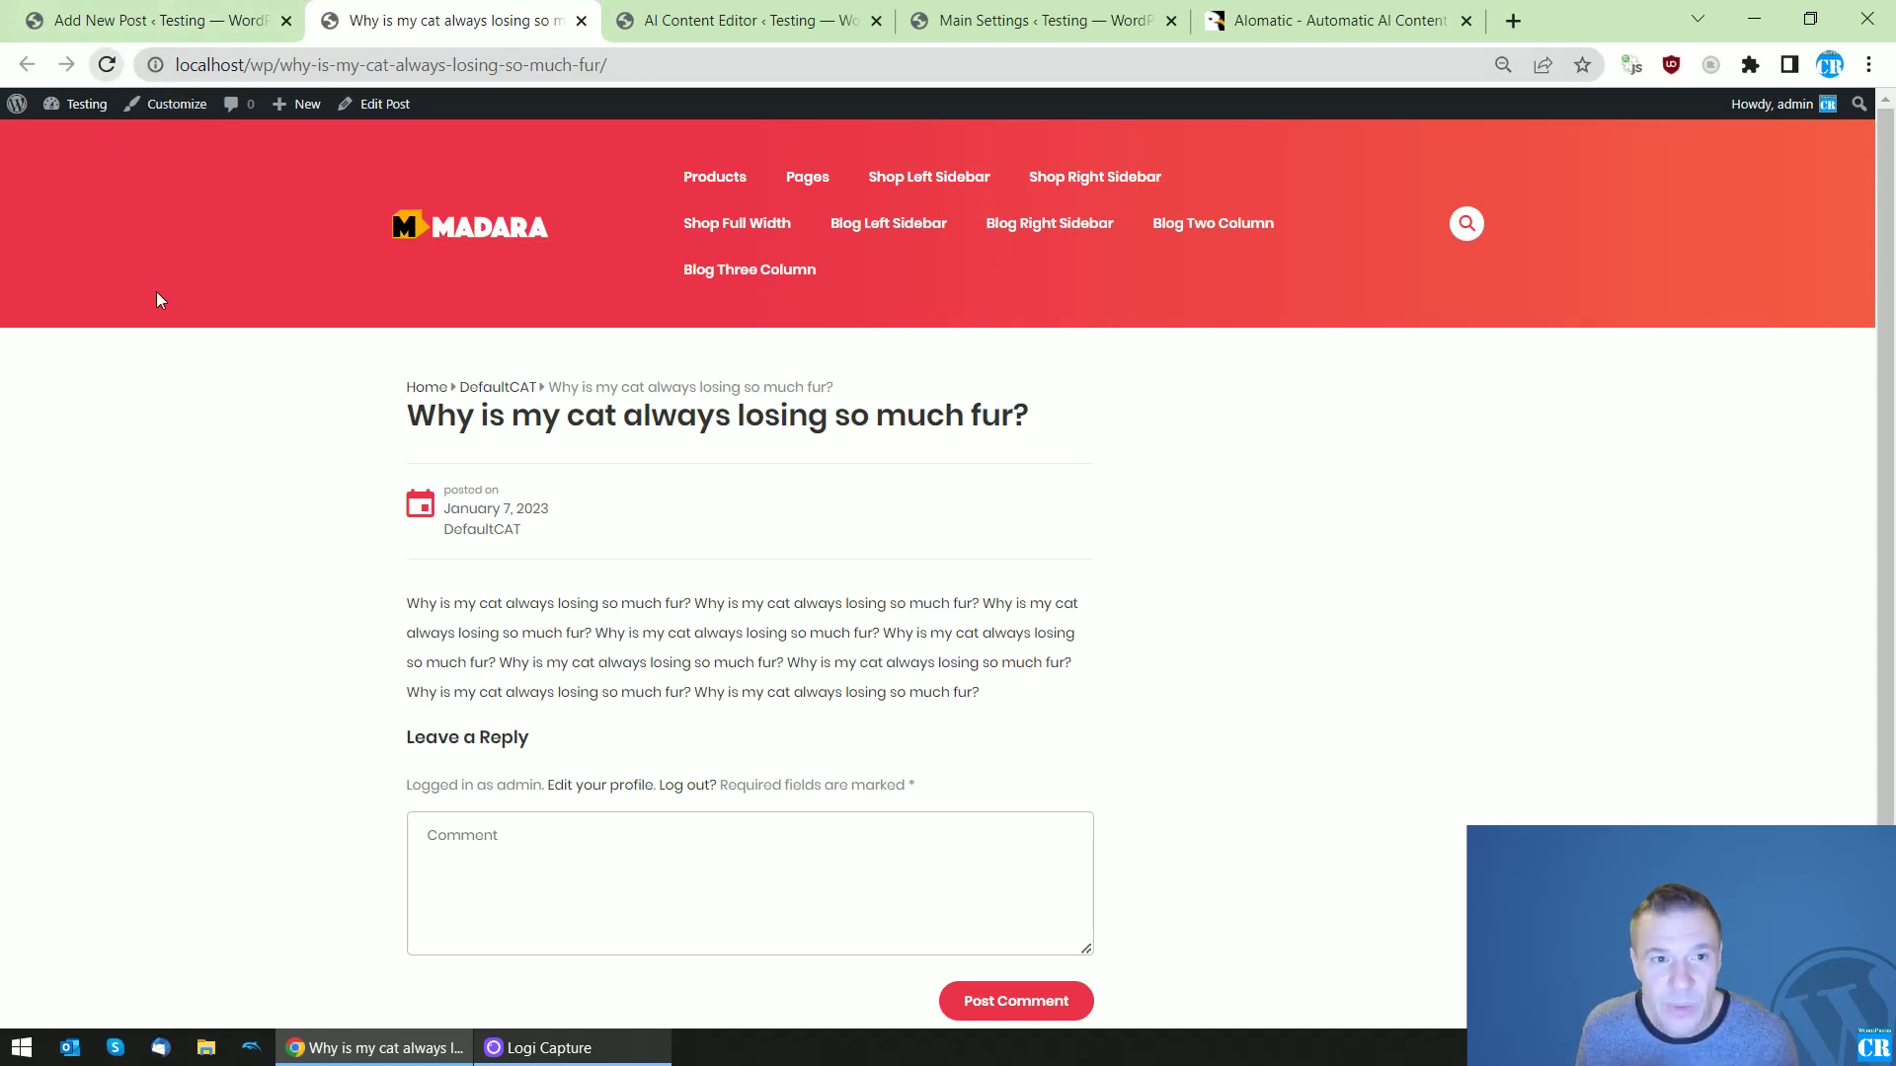
click(110, 68)
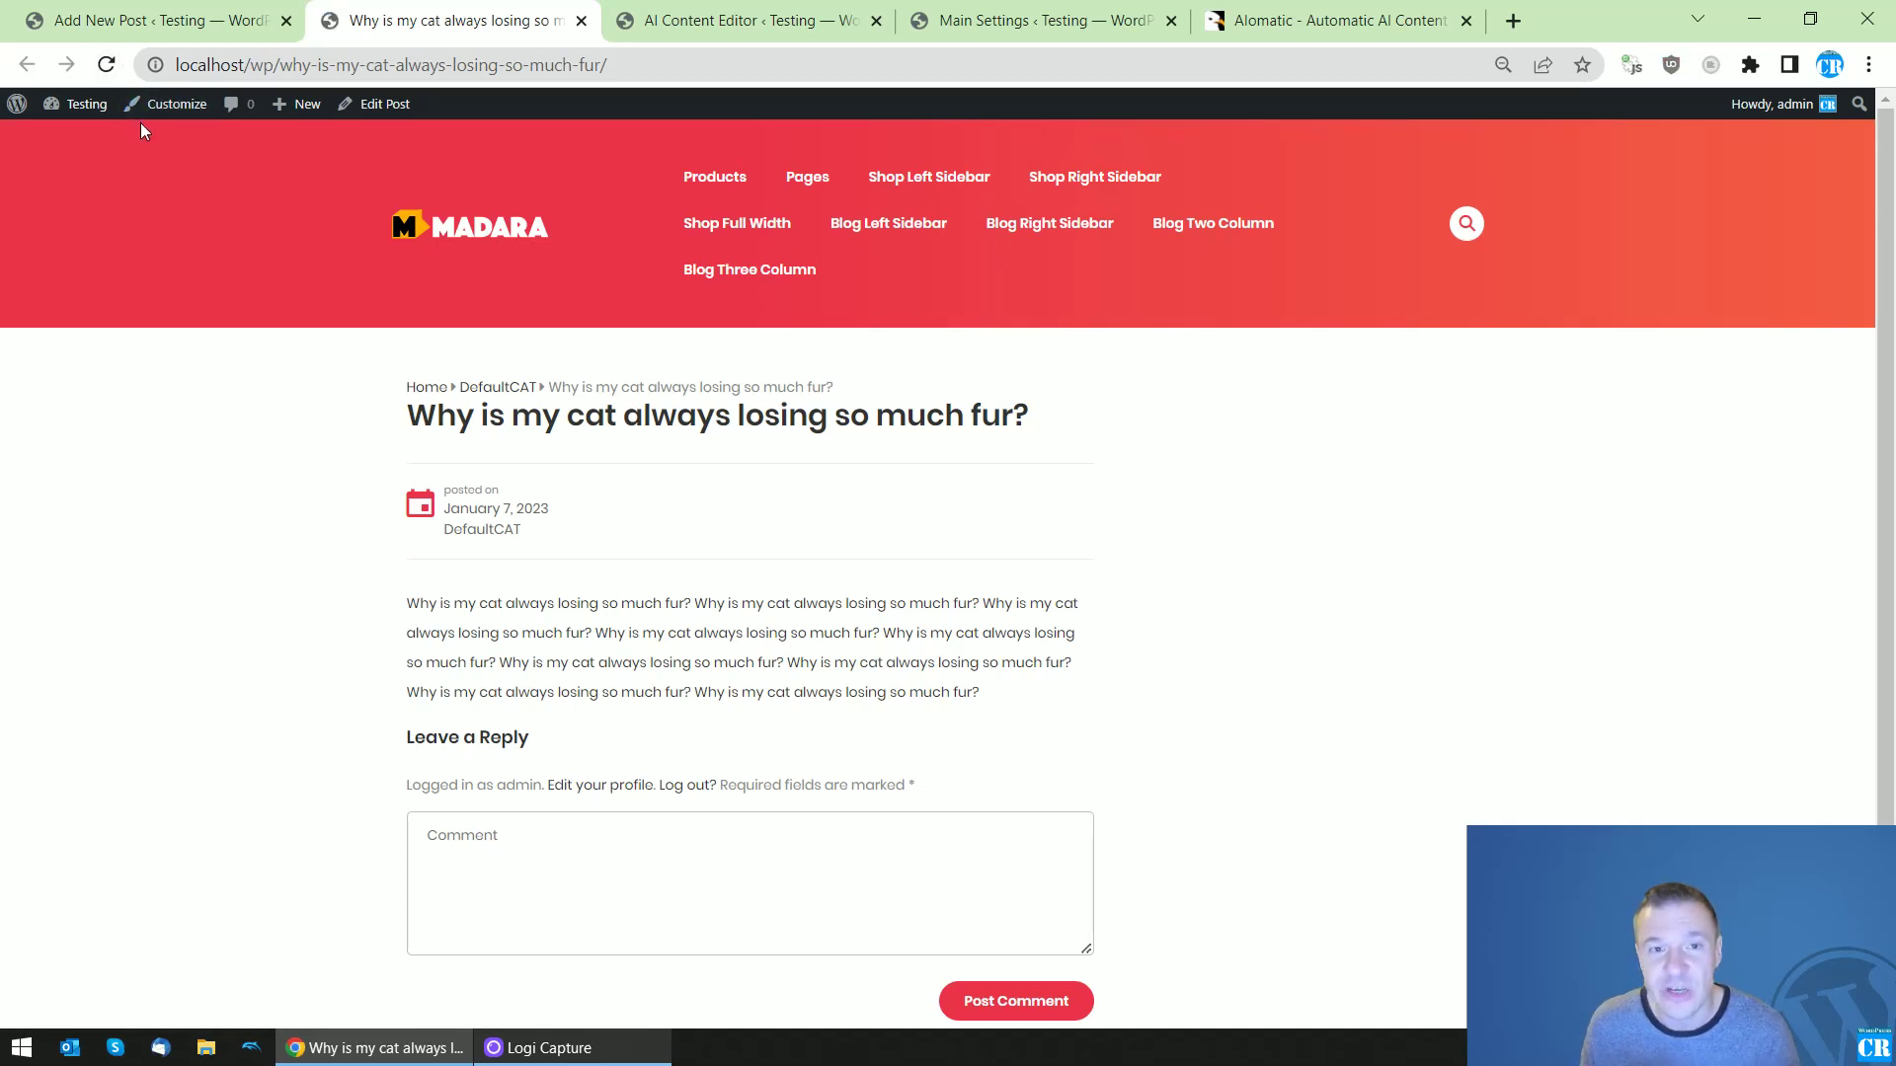
click(110, 66)
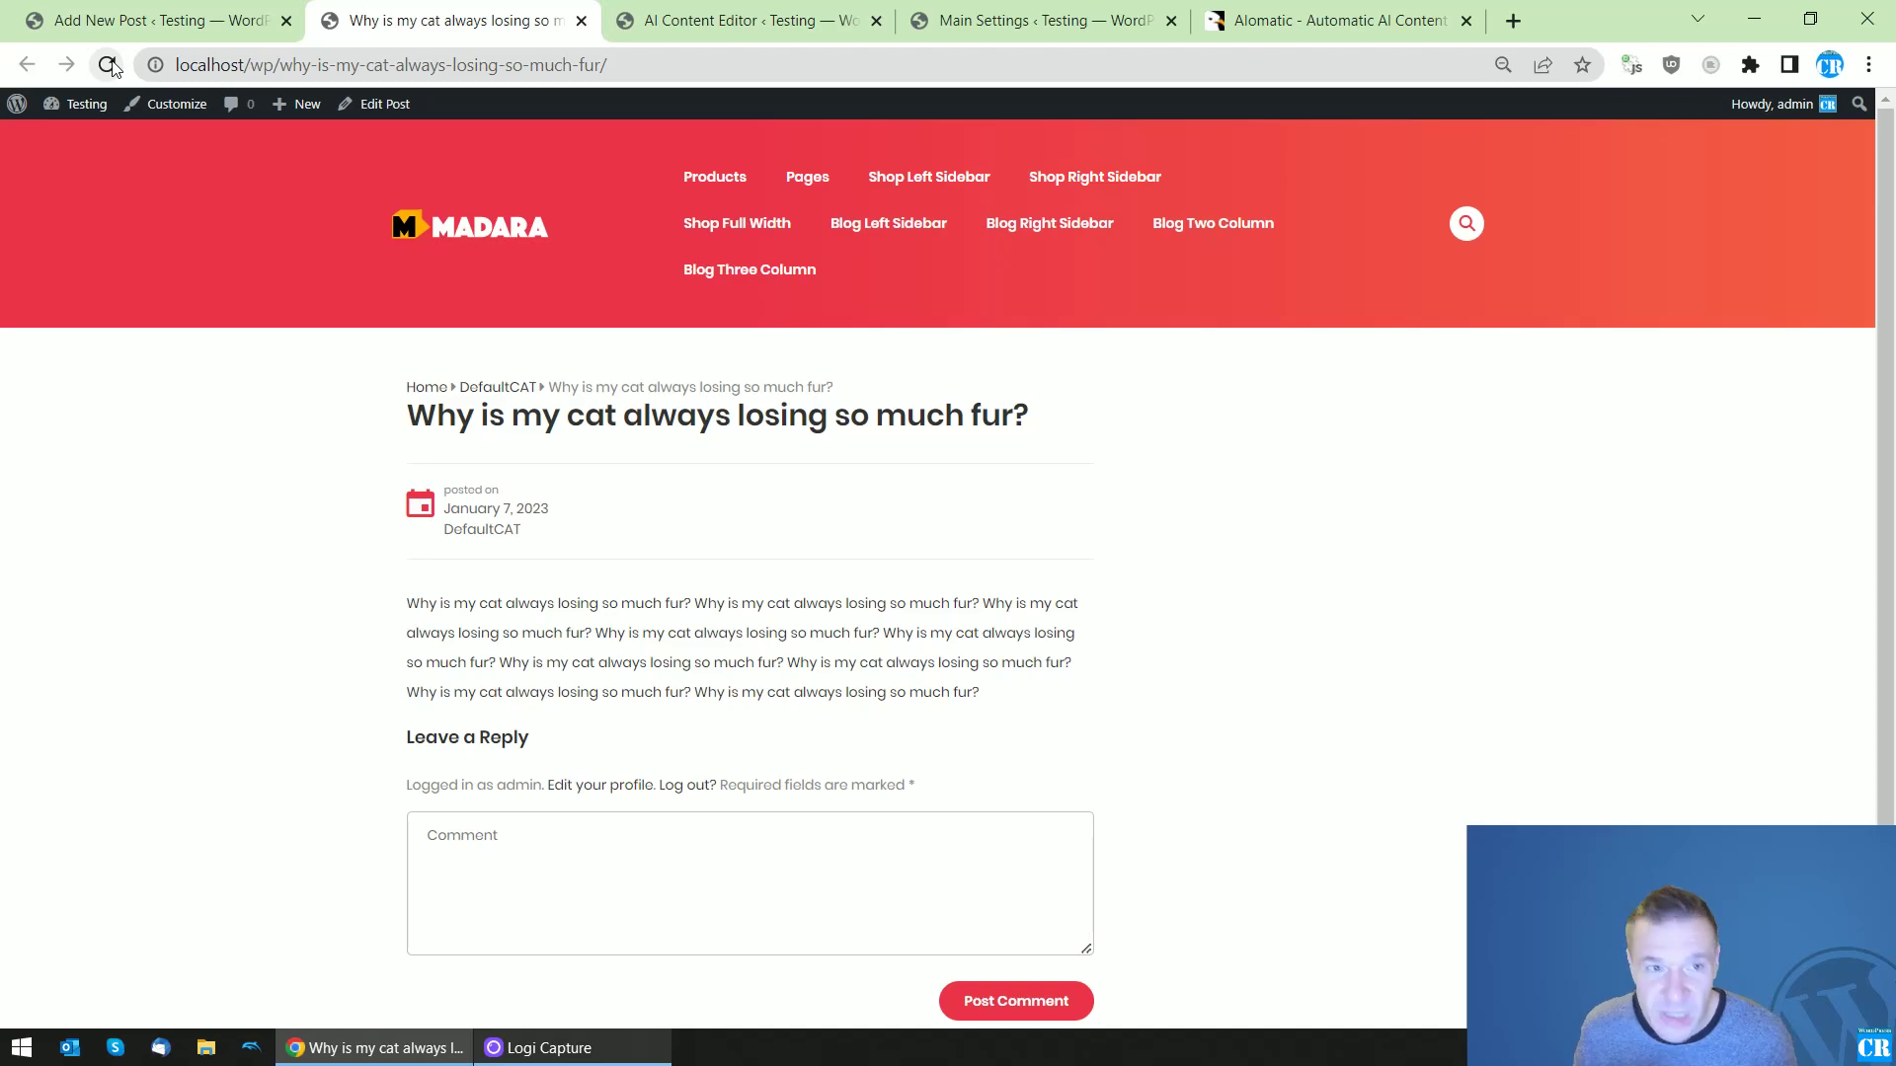
Scroll through the live post to inspect the grey-and-white cat-fur image below the title.
scroll(204, 470, down, 5)
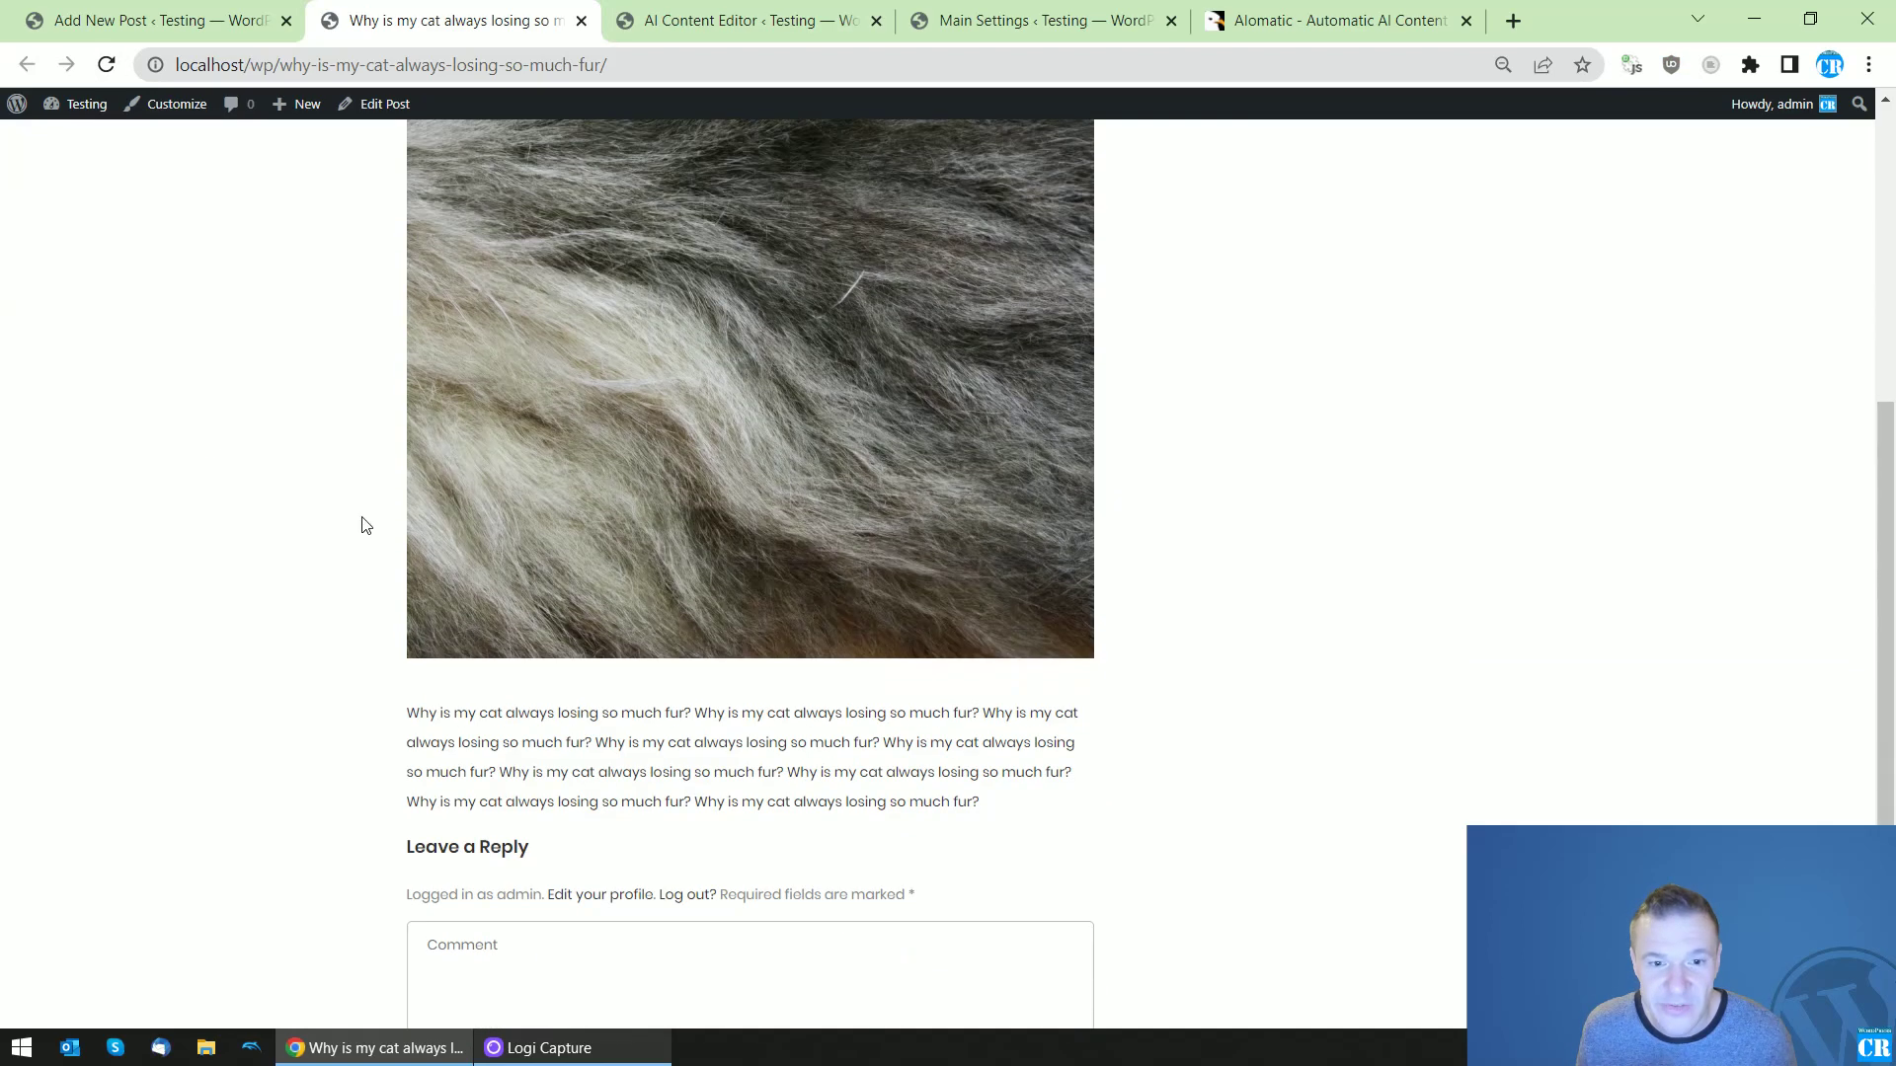
scroll(361, 523, up, 3)
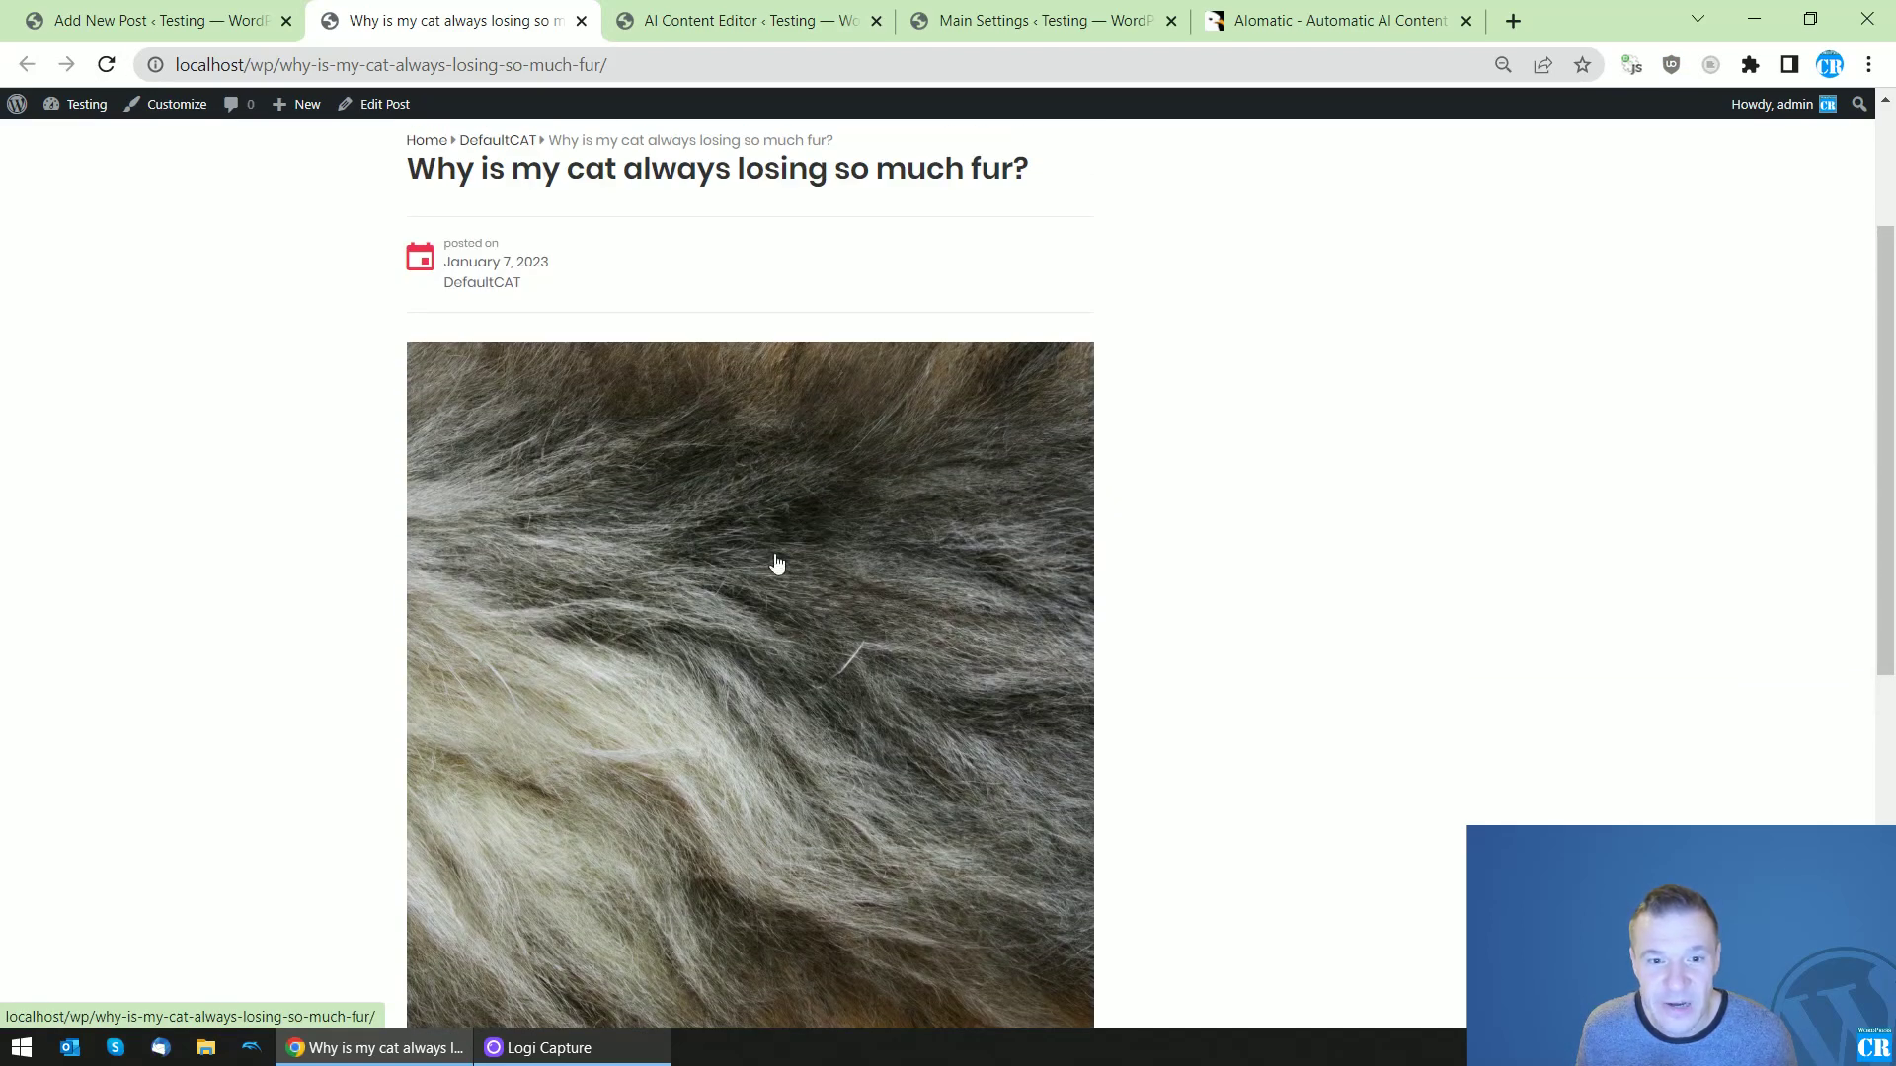
scroll(648, 774, down, 1)
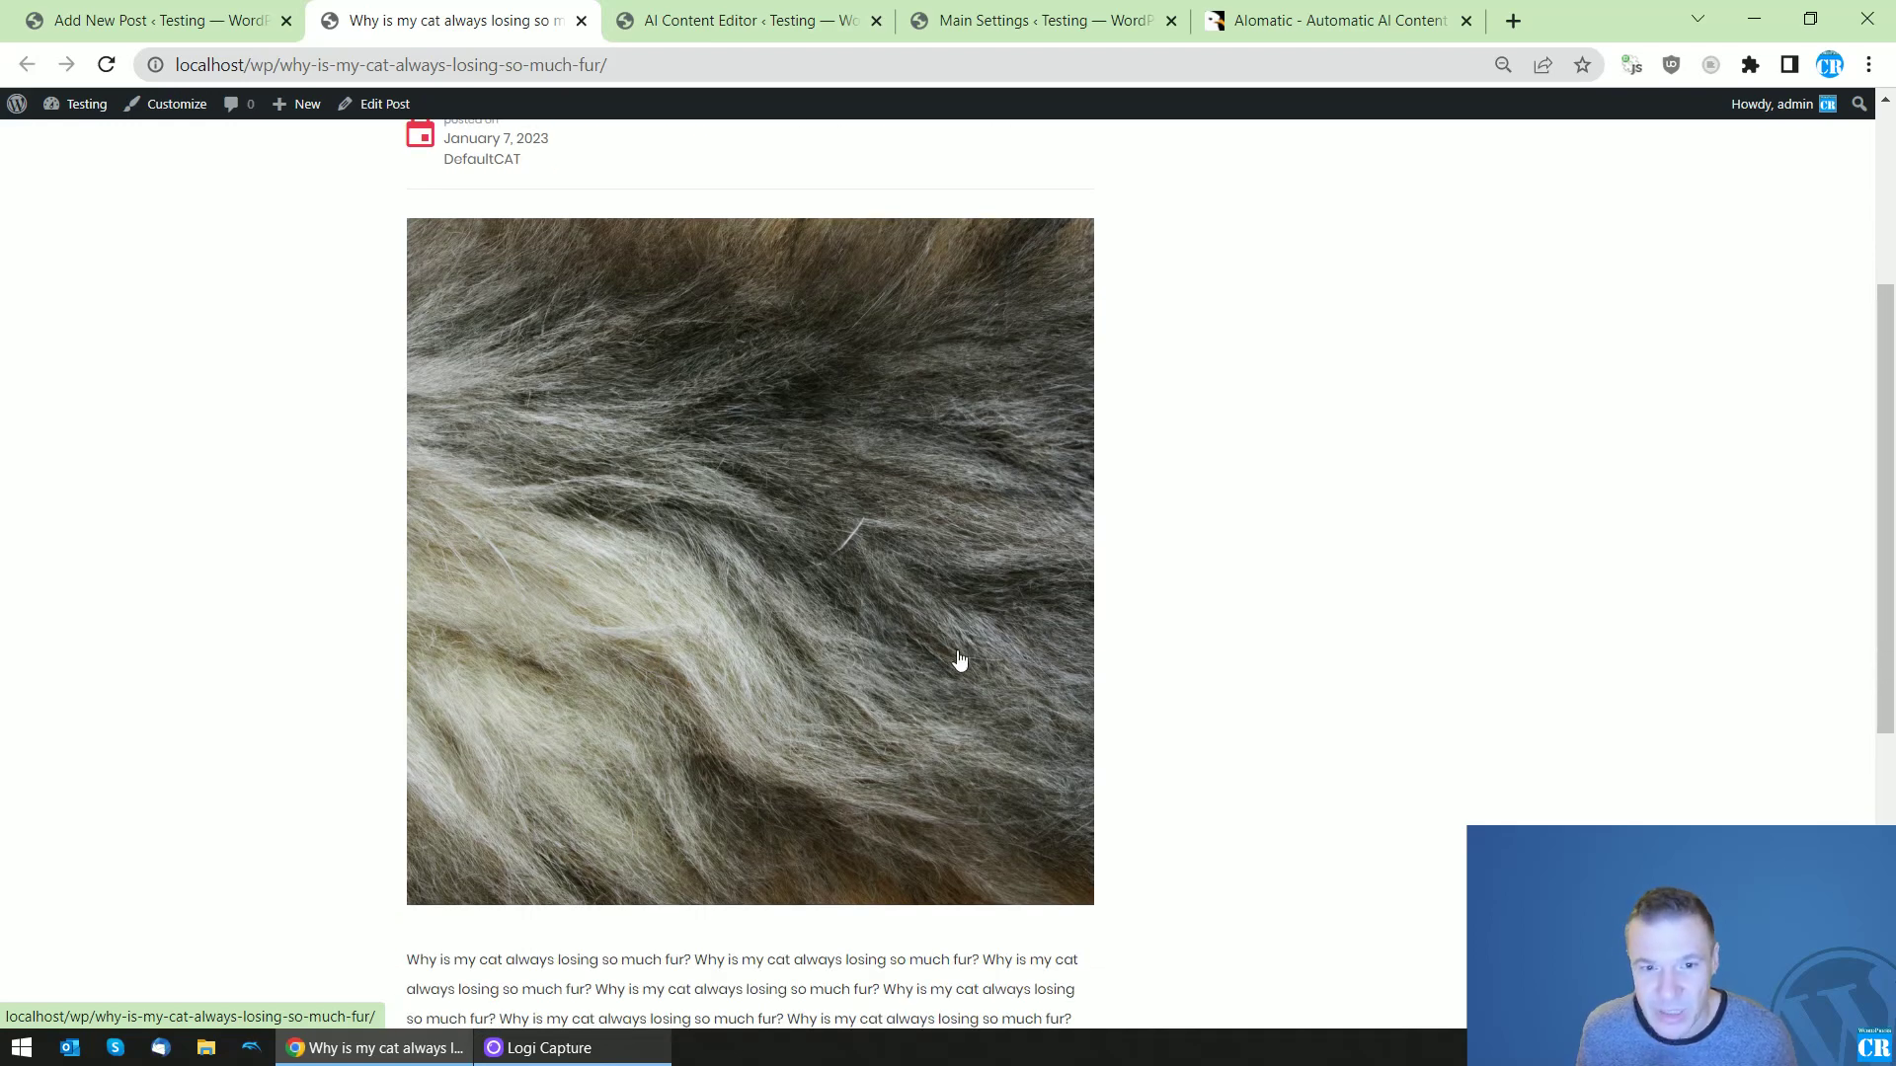
scroll(571, 543, up, 1)
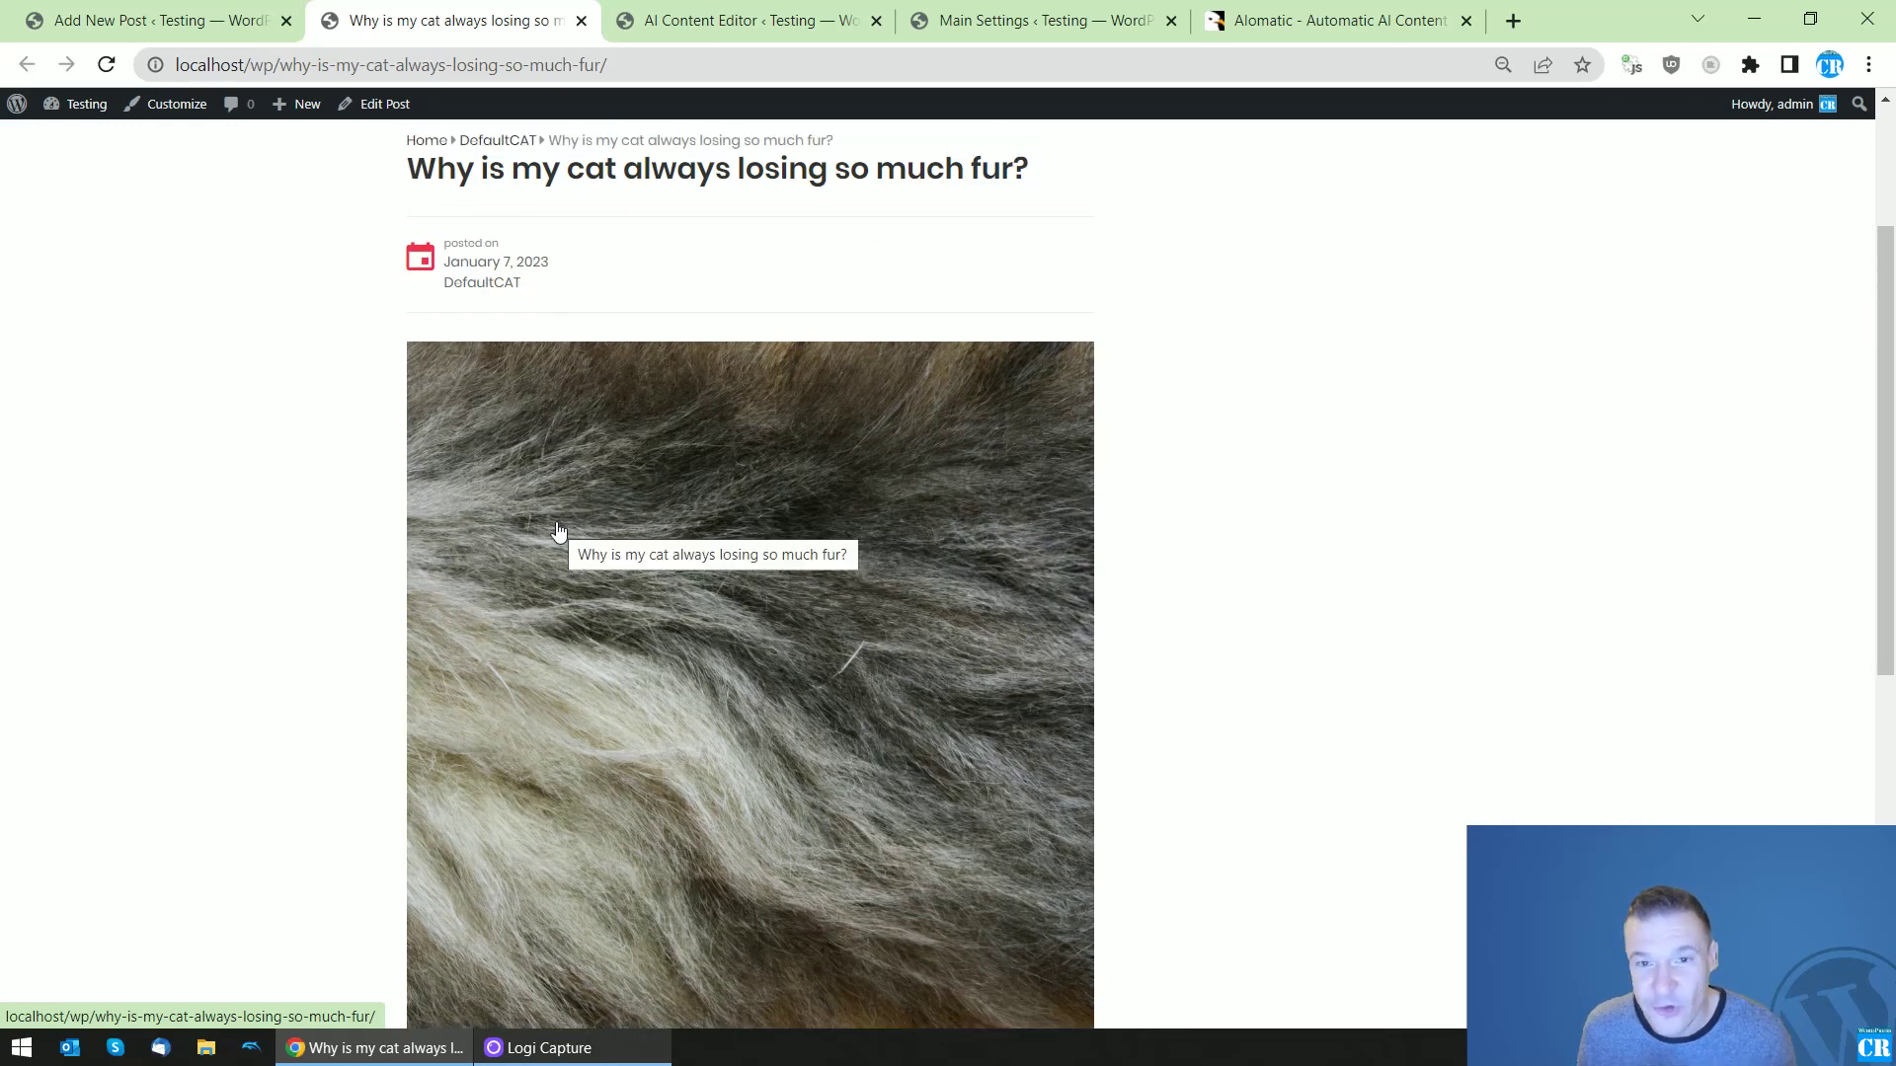
drag(567, 170, 897, 170)
scroll(628, 675, down, 3)
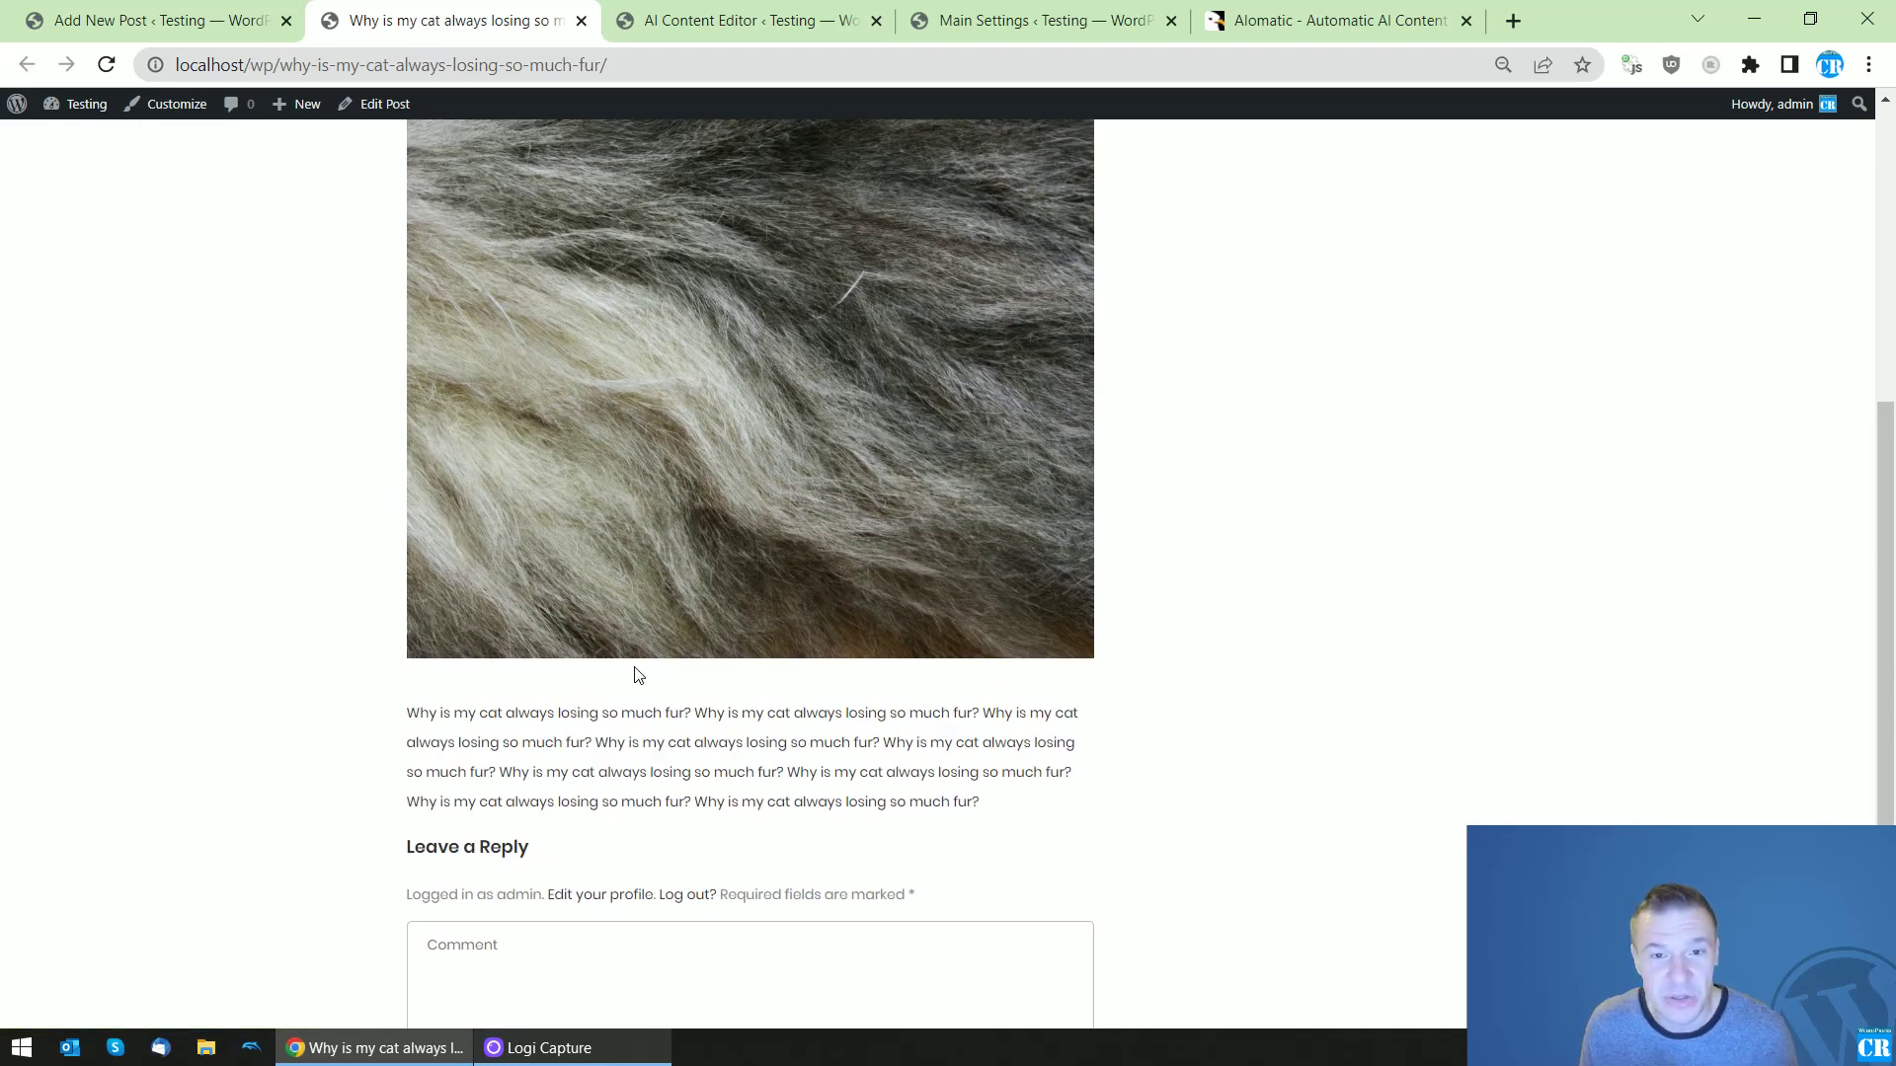
scroll(415, 575, up, 3)
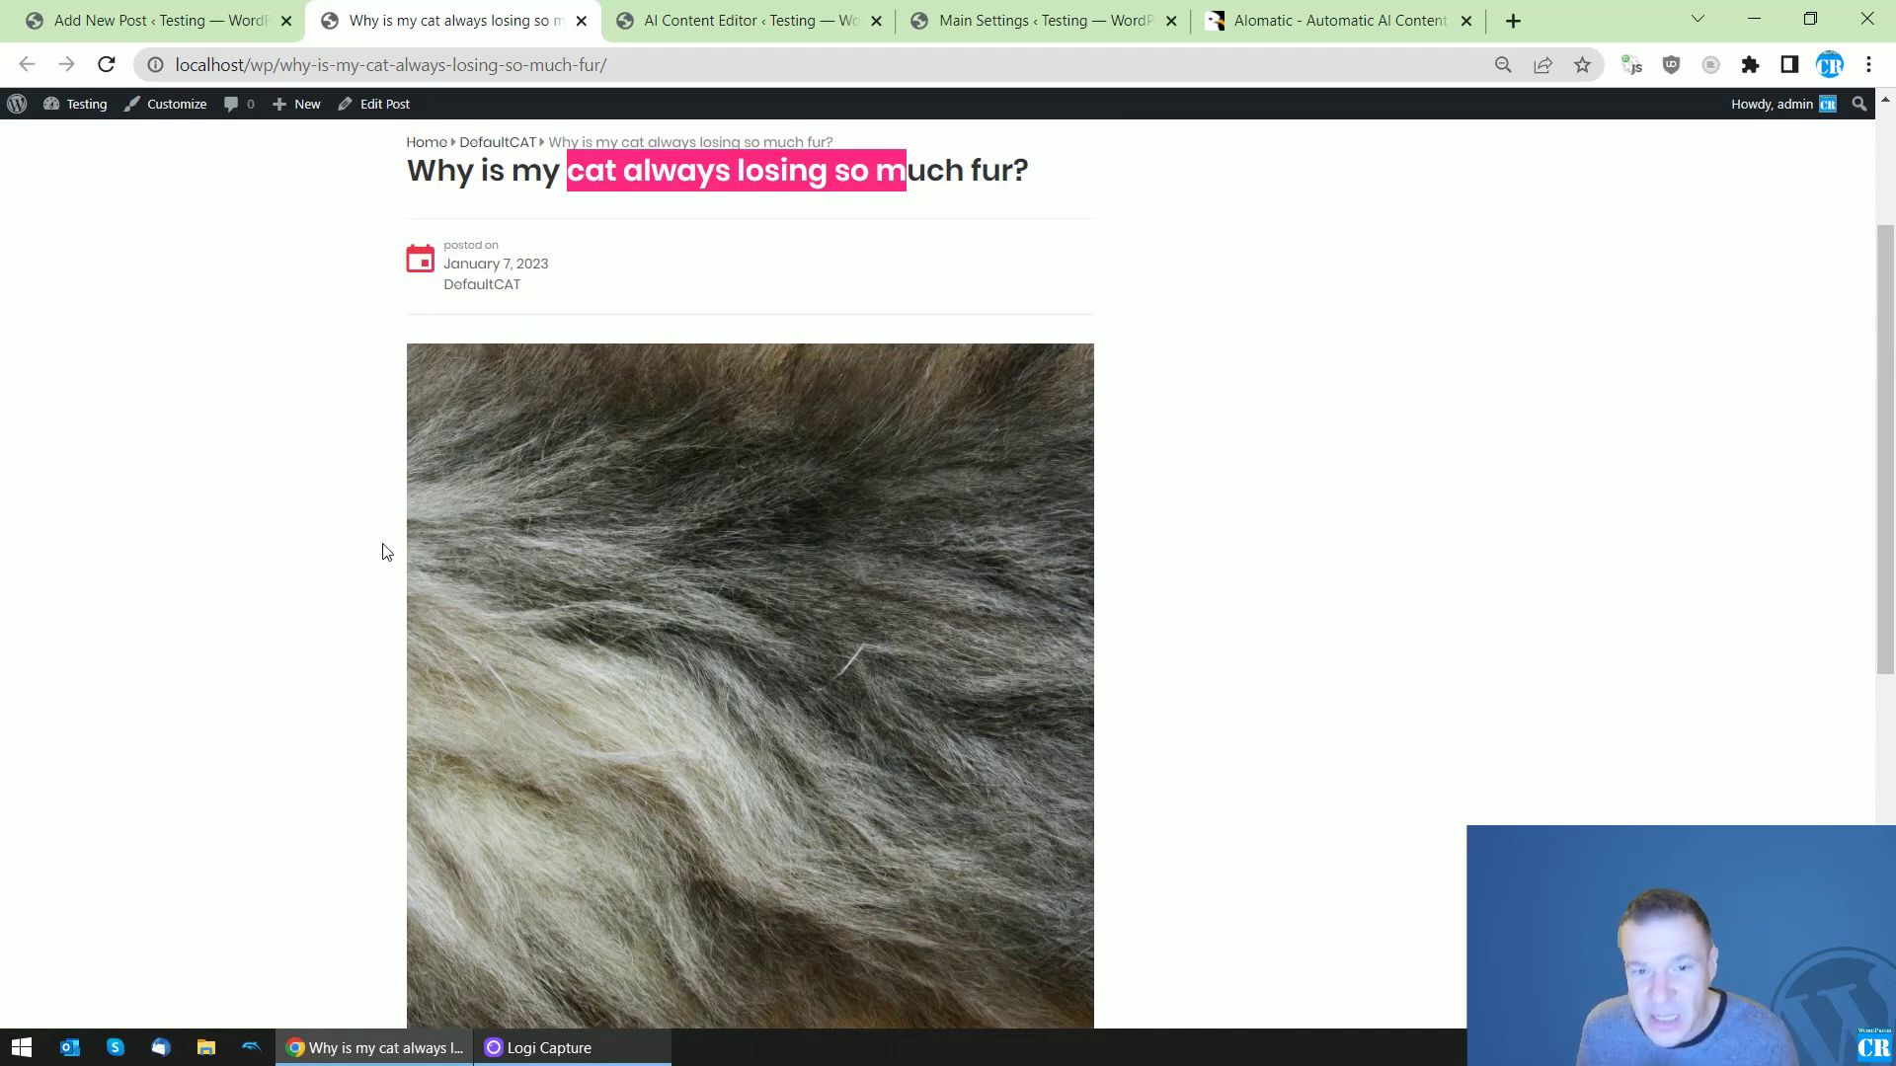
scroll(381, 550, up, 2)
scroll(382, 550, down, 2)
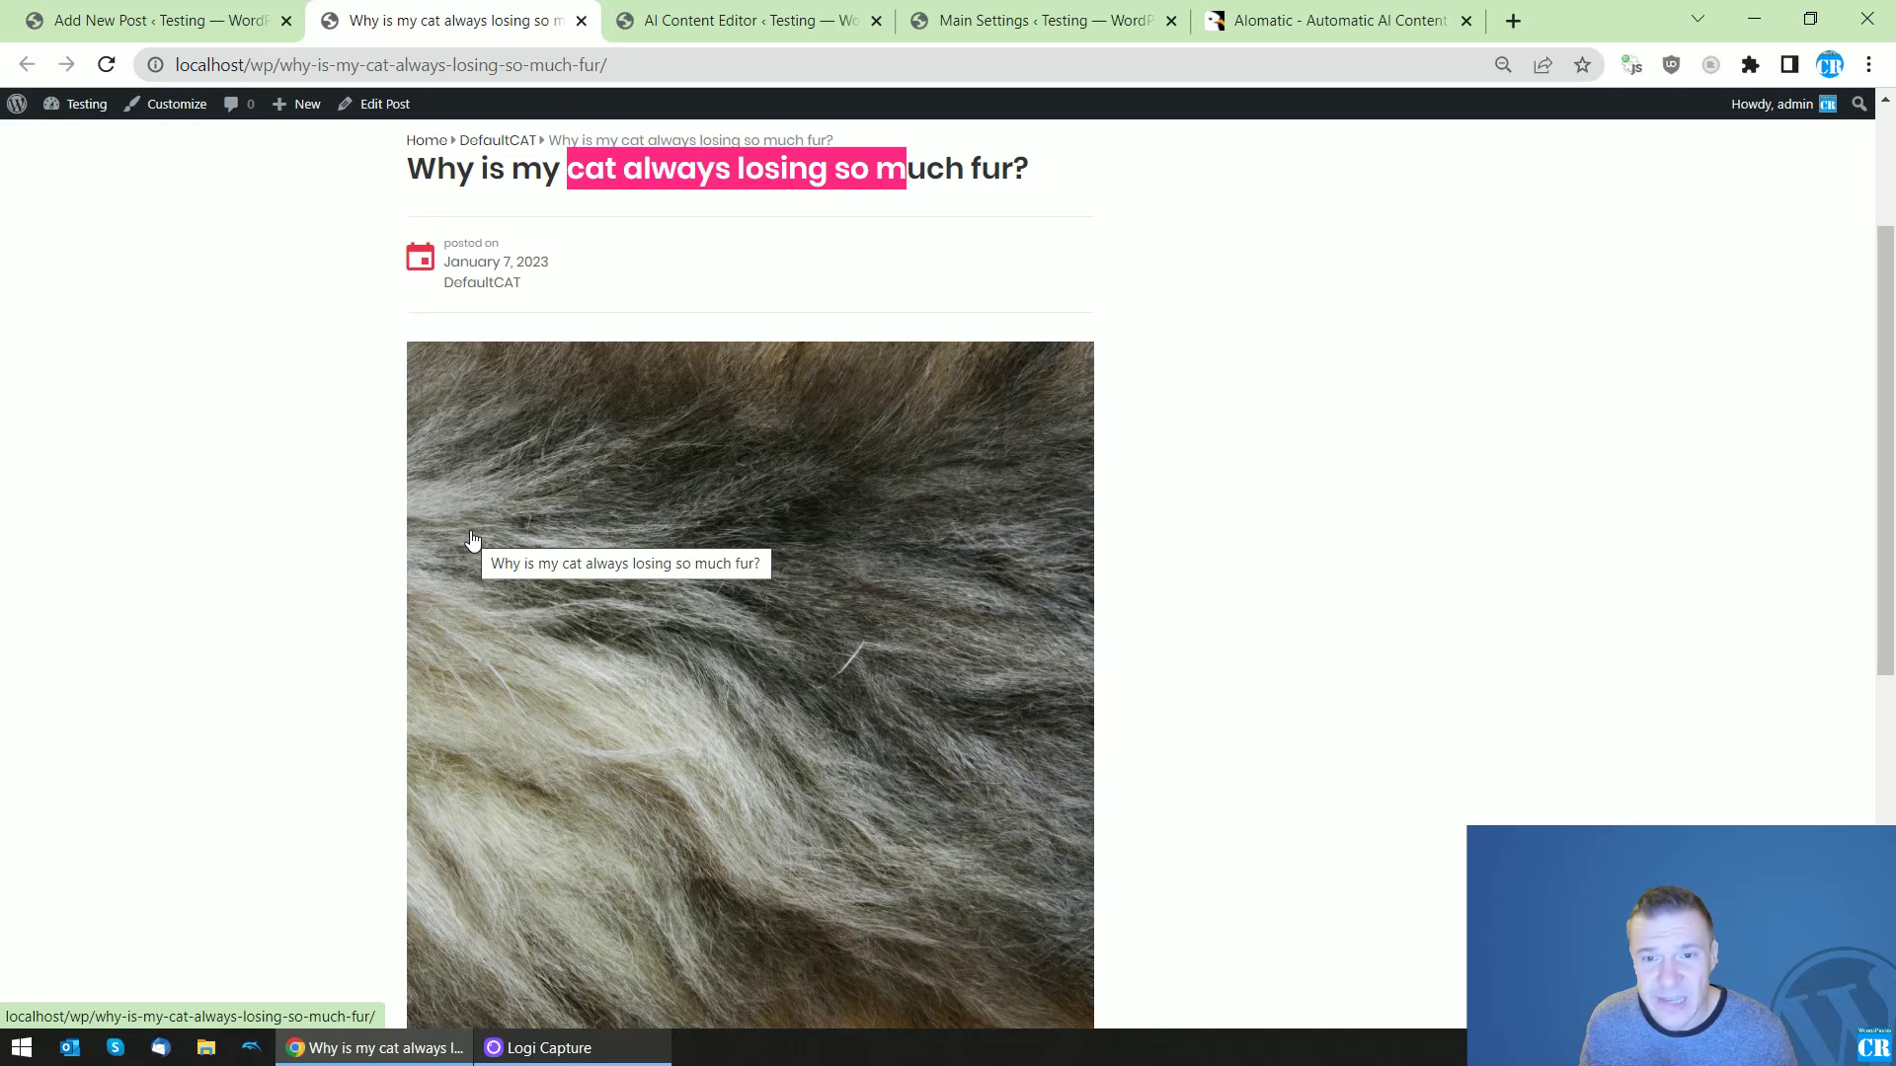
scroll(372, 631, down, 2)
scroll(761, 589, up, 2)
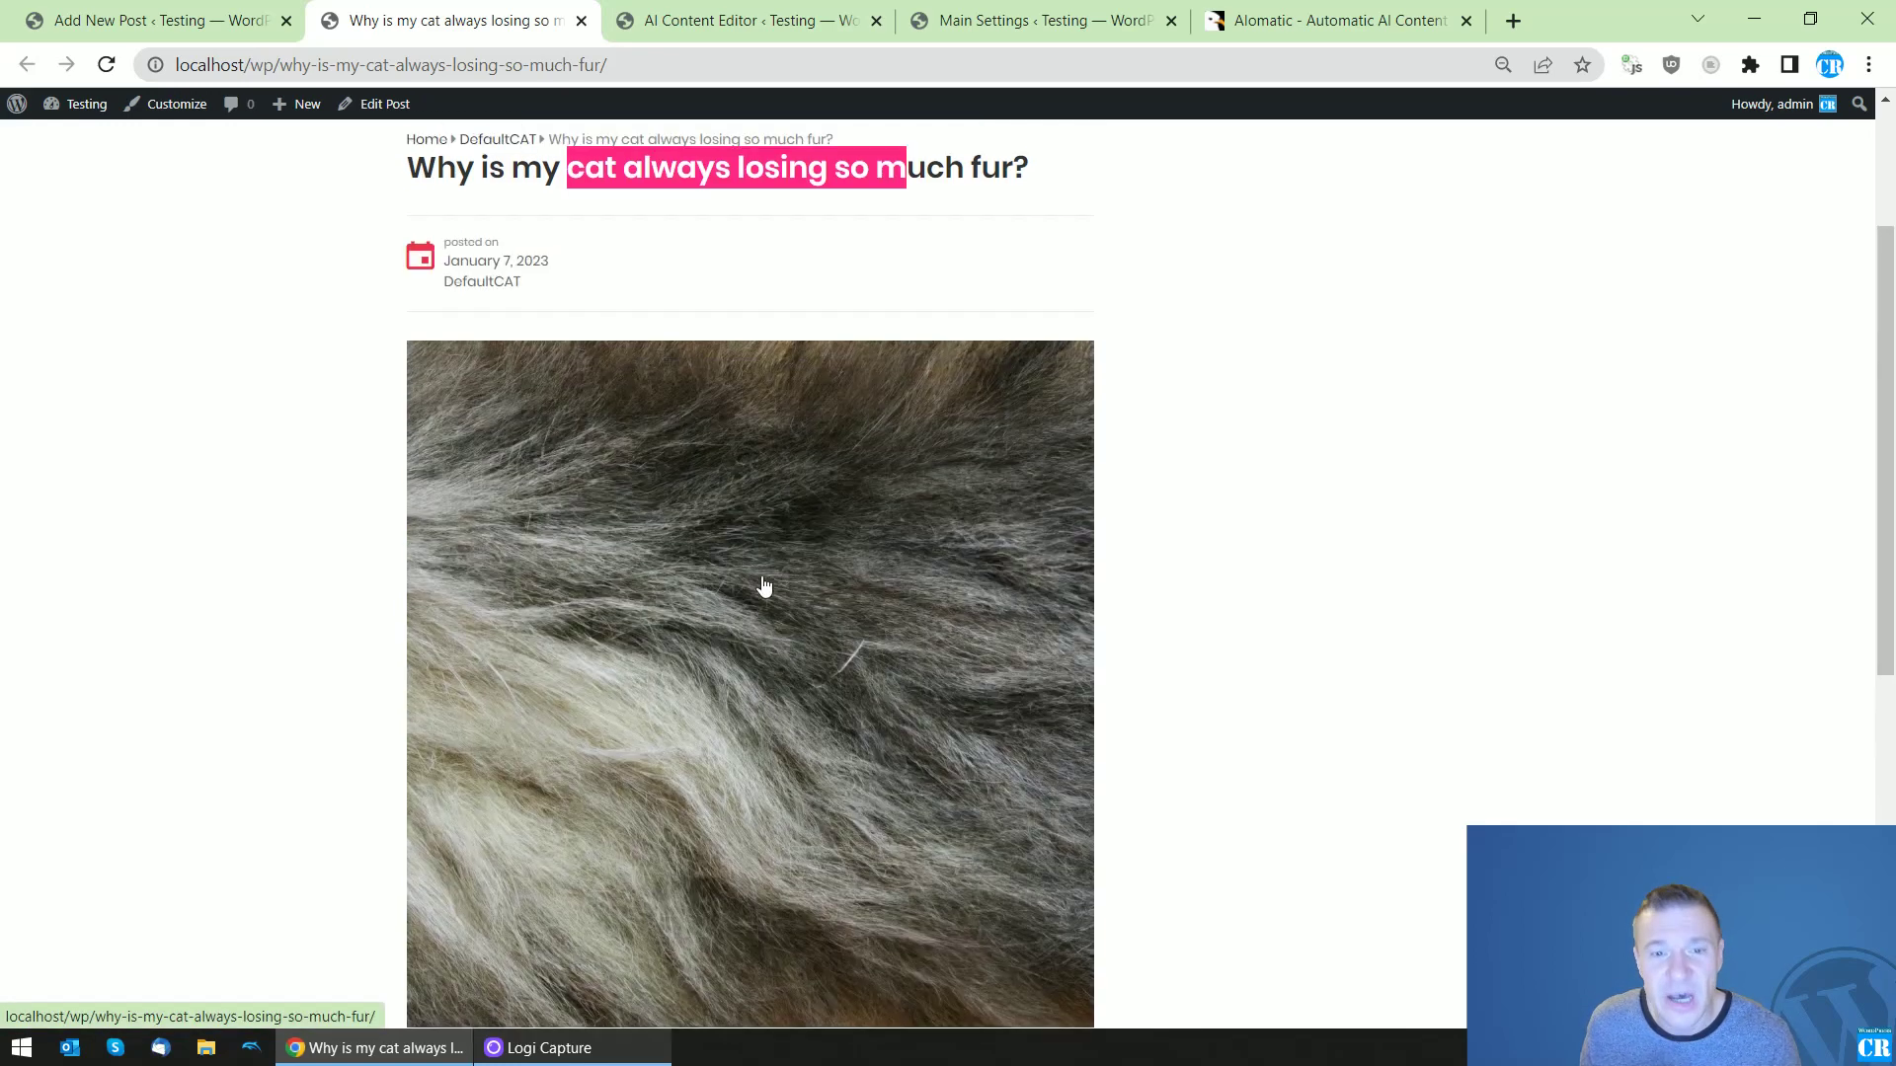
click(233, 18)
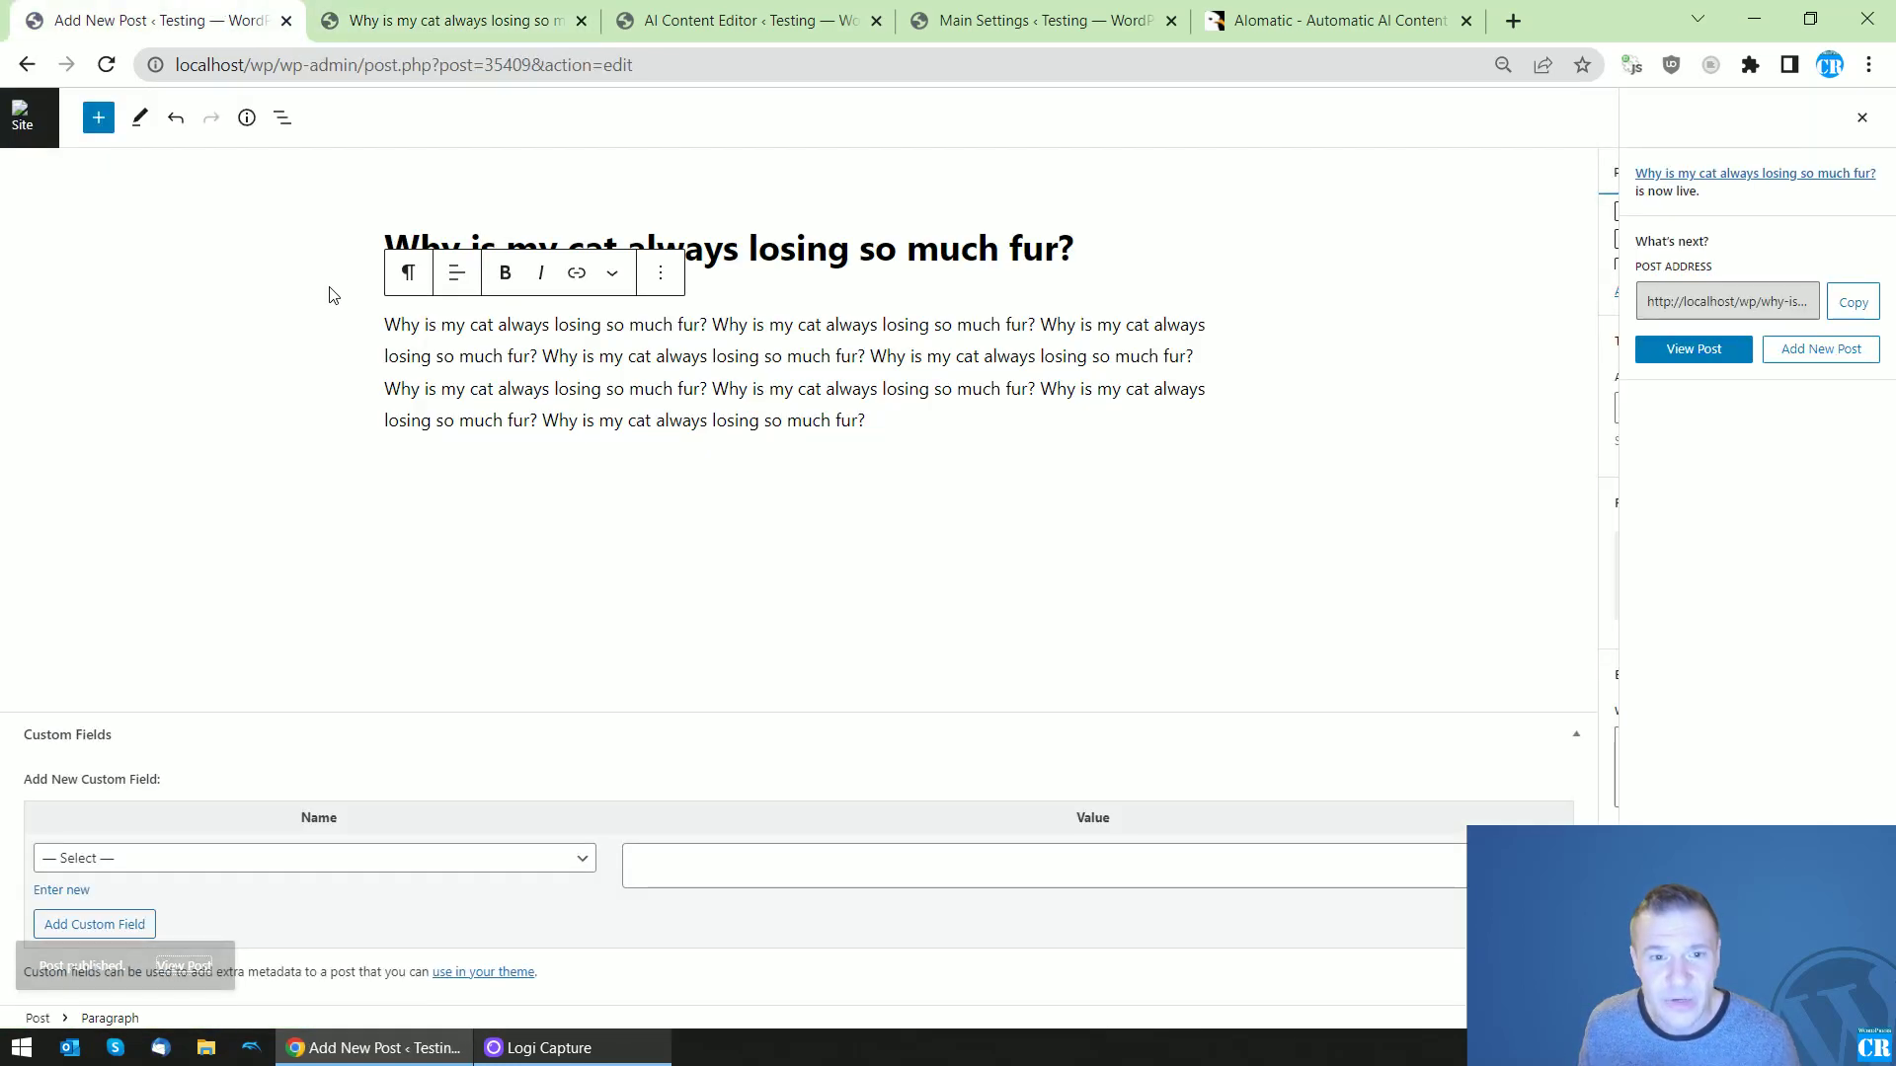
click(106, 64)
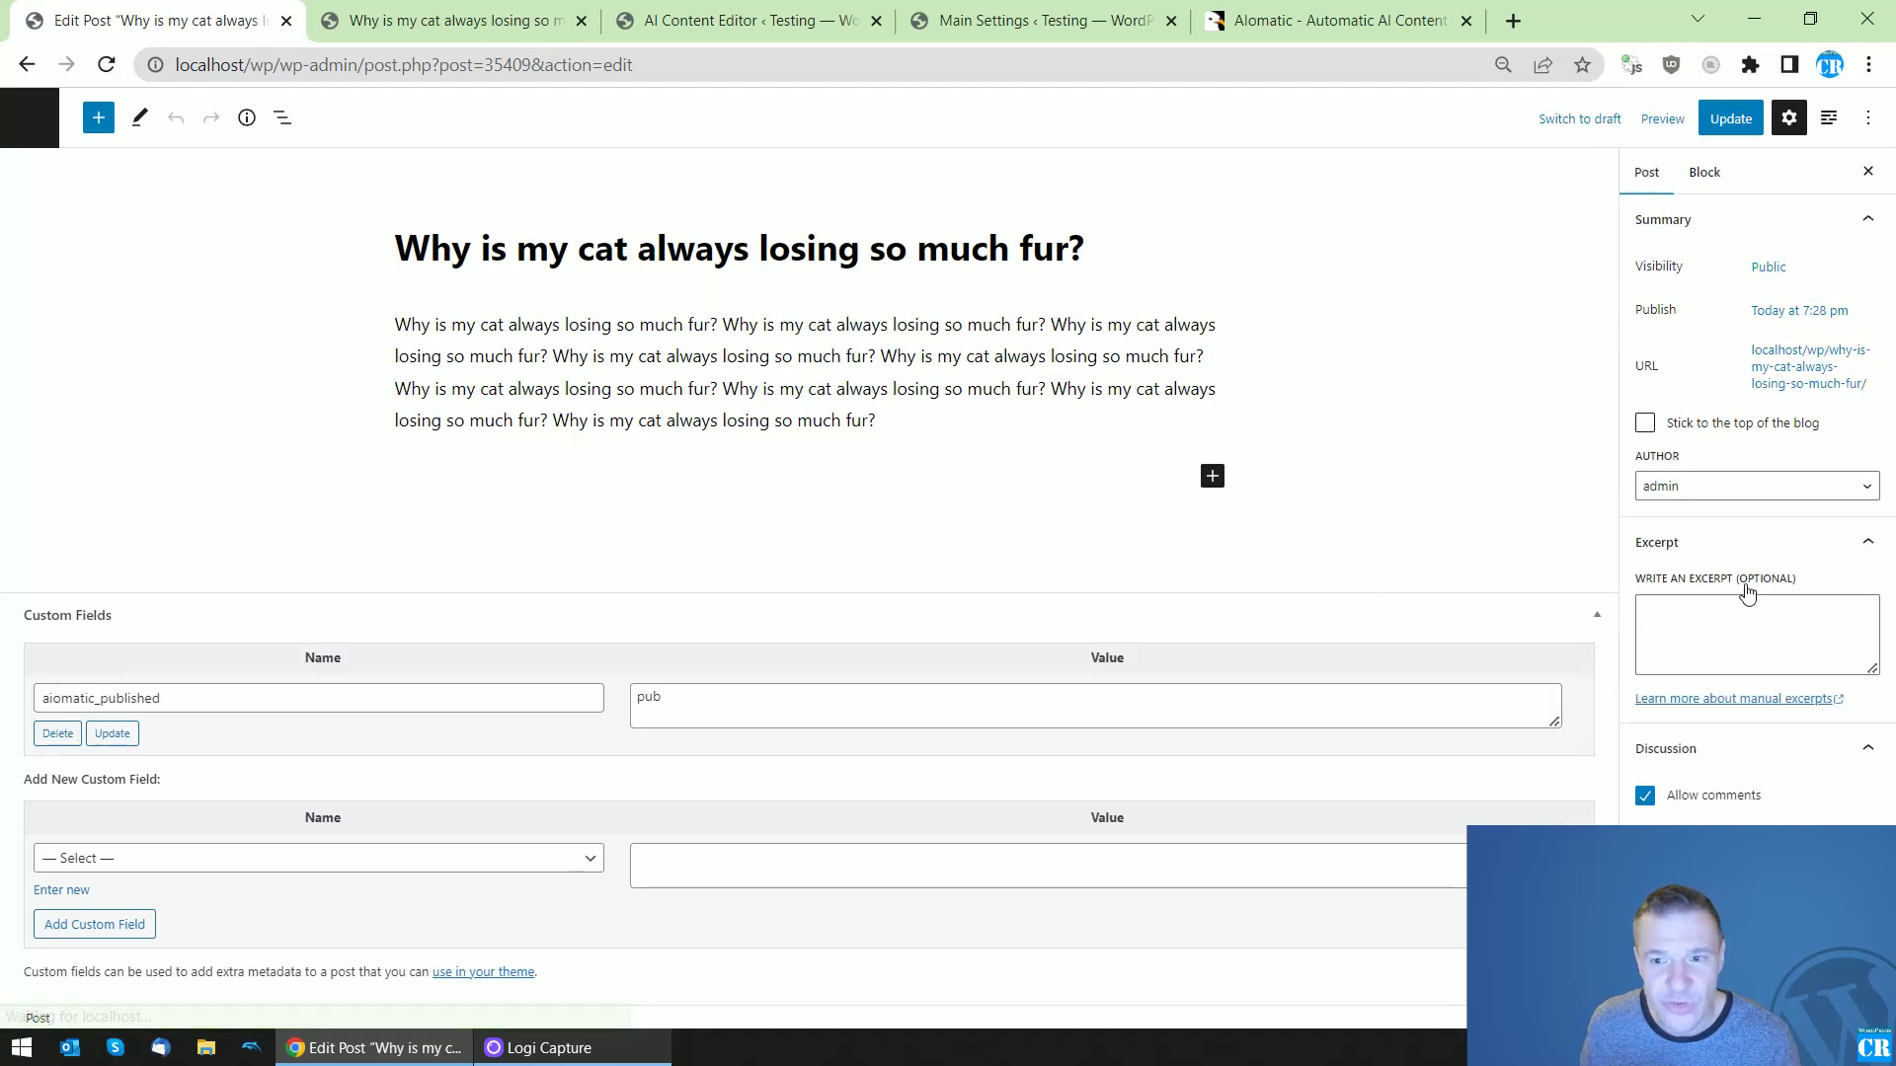
scroll(1705, 665, down, 5)
scroll(1679, 729, down, 1)
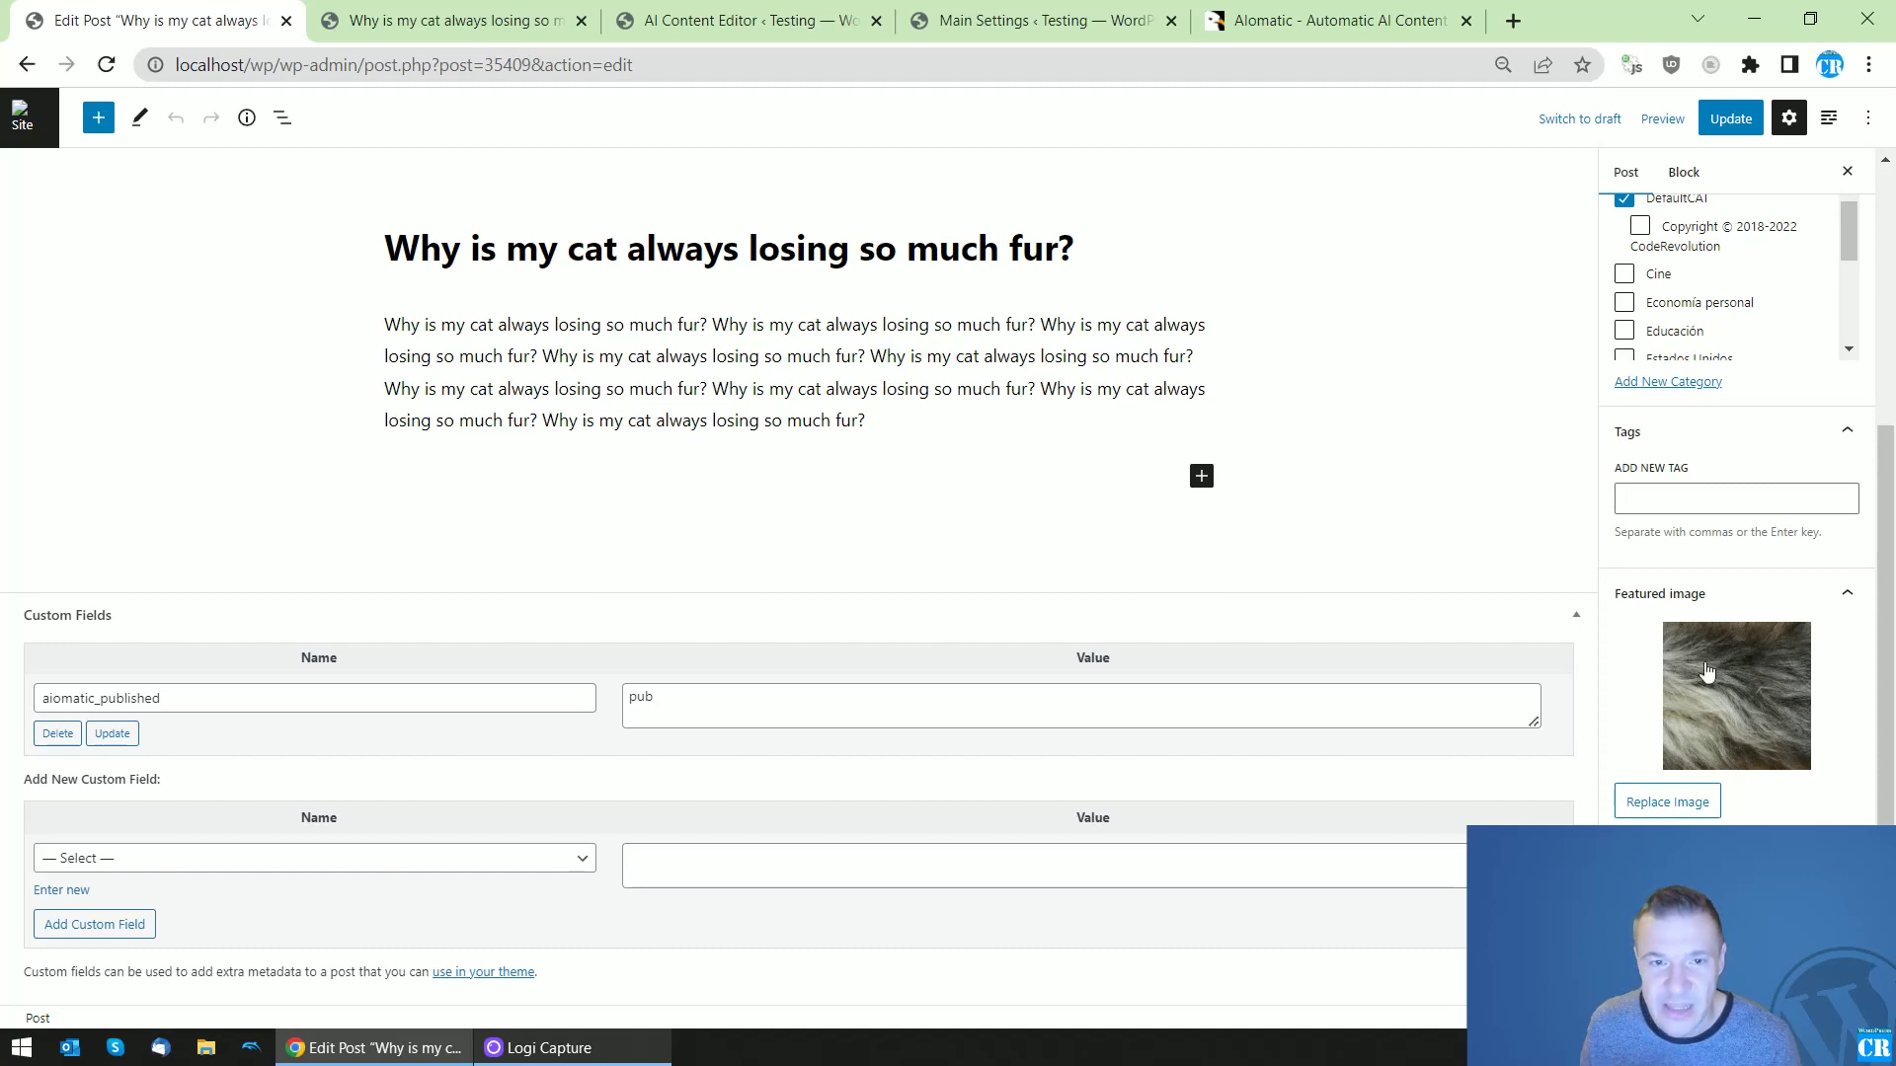
click(433, 14)
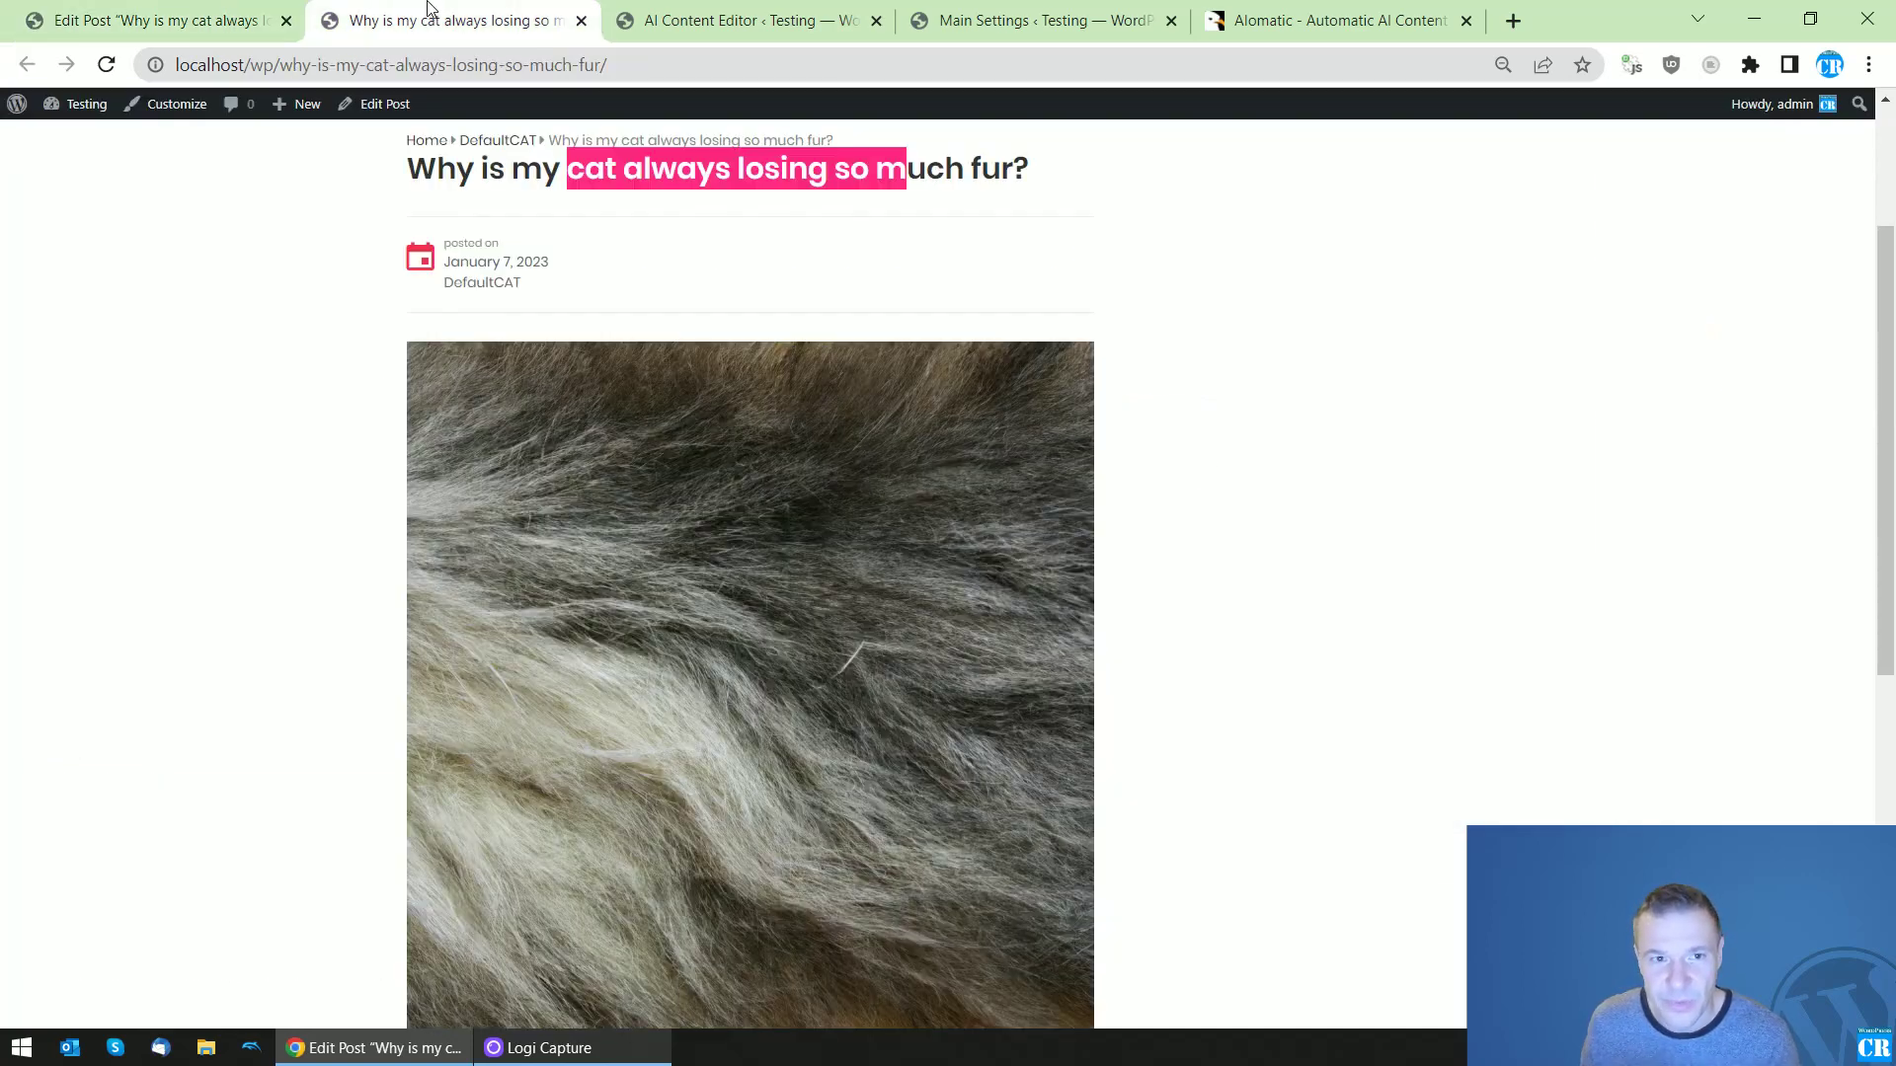
Look over the Aiomatic CodeCanyon page, then return to the AI Content Editor settings.
click(1418, 20)
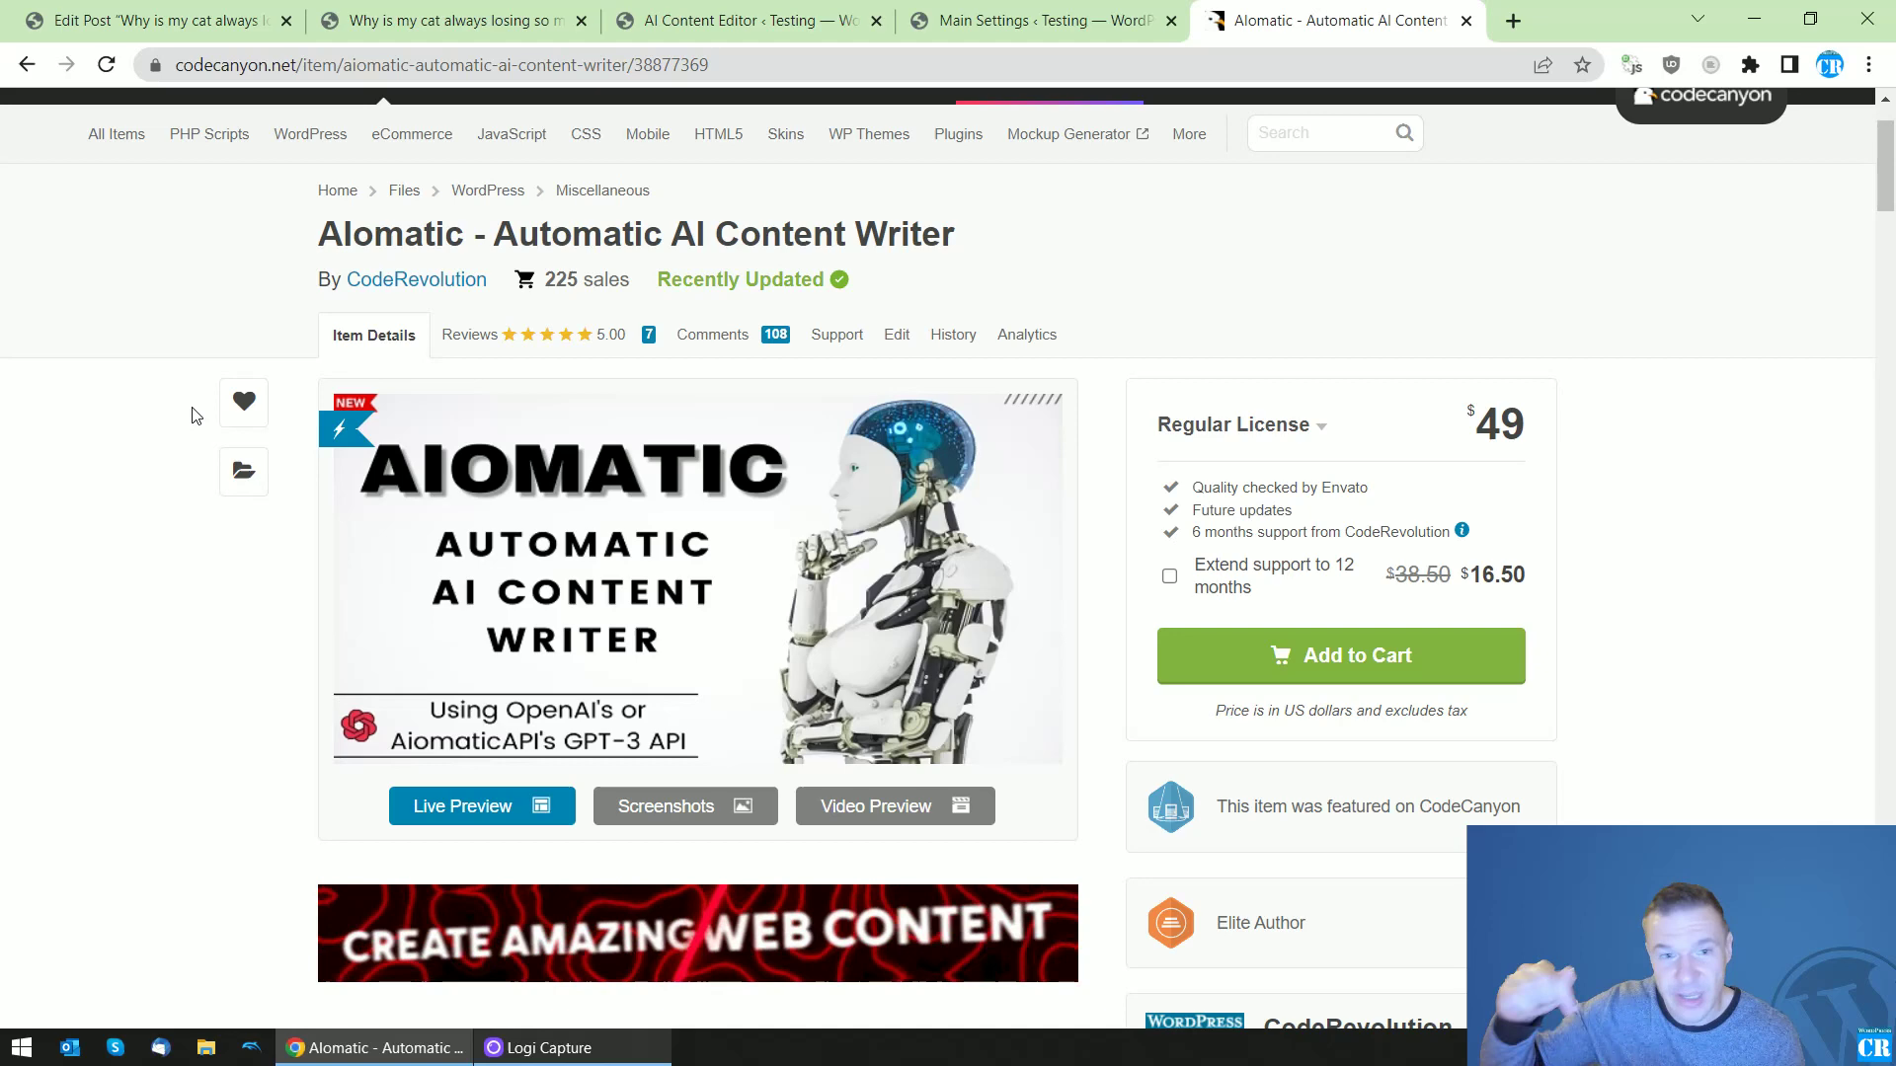
click(464, 17)
click(651, 8)
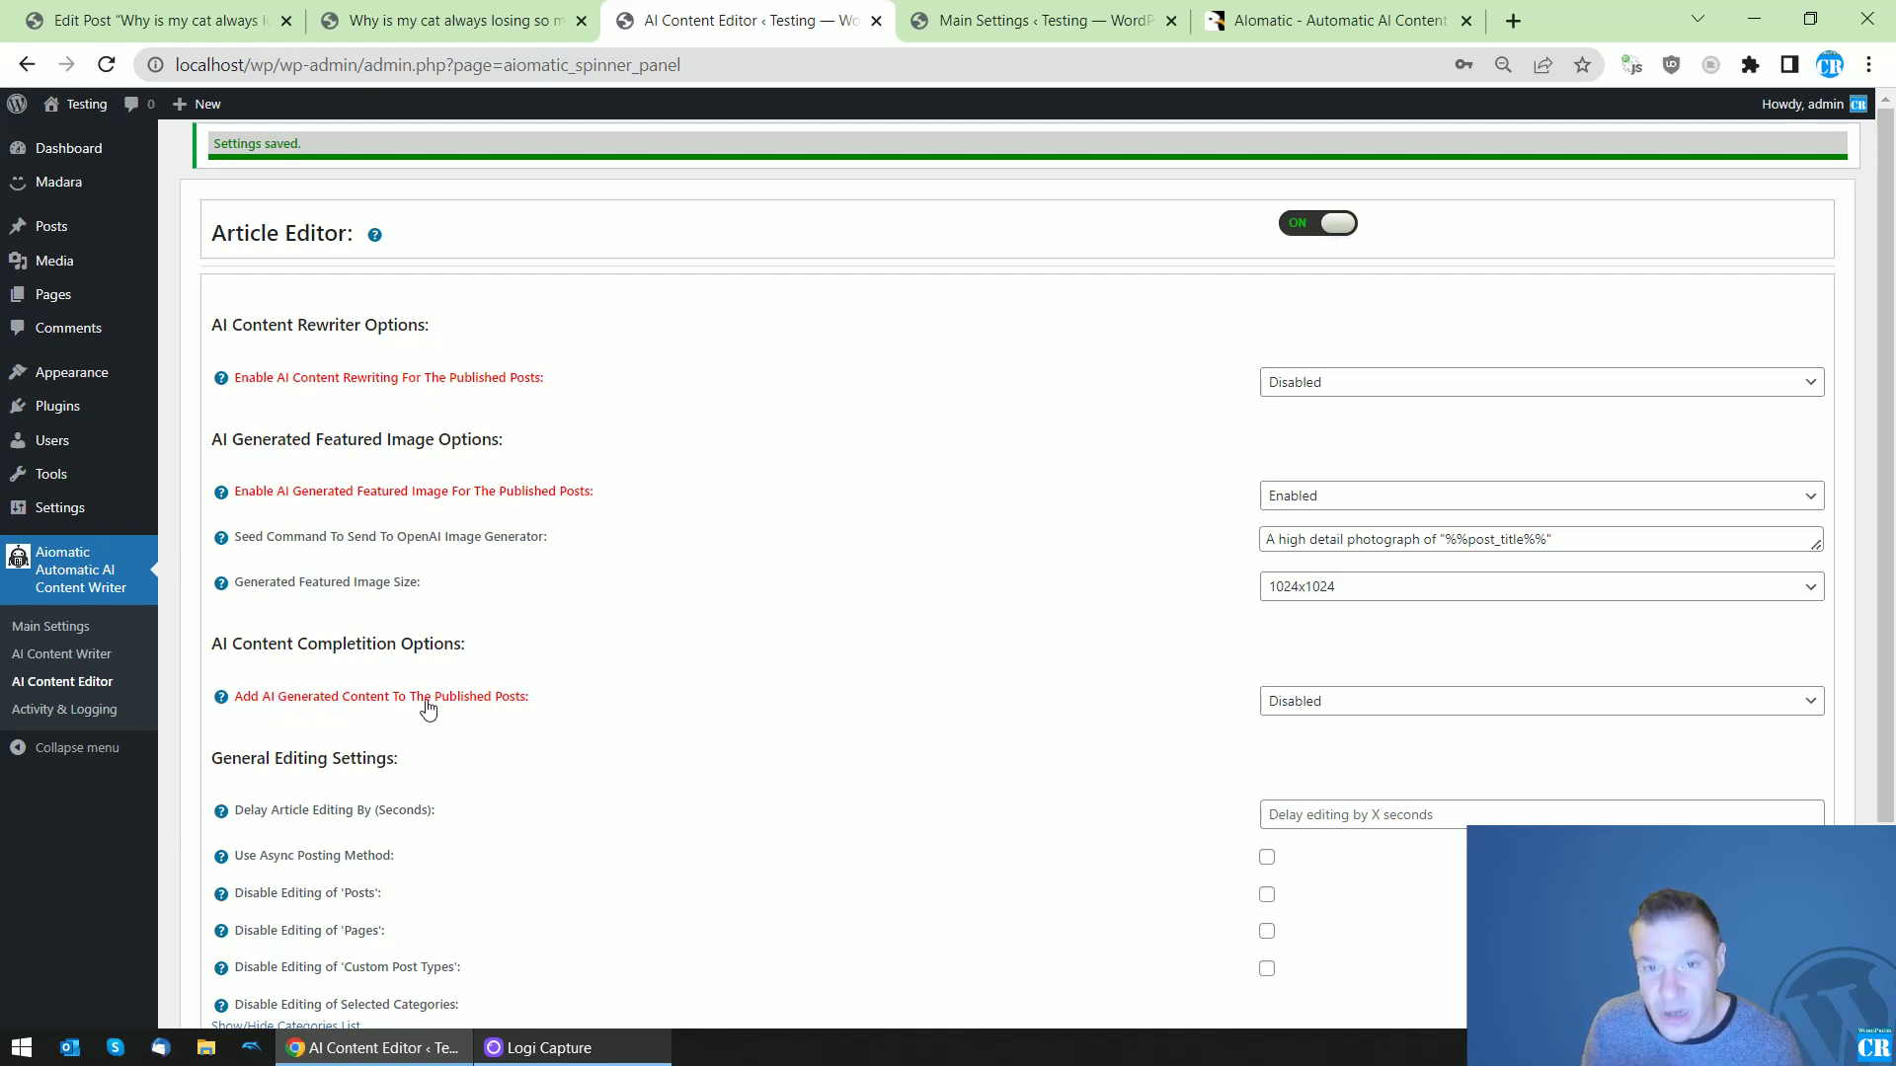
click(1273, 703)
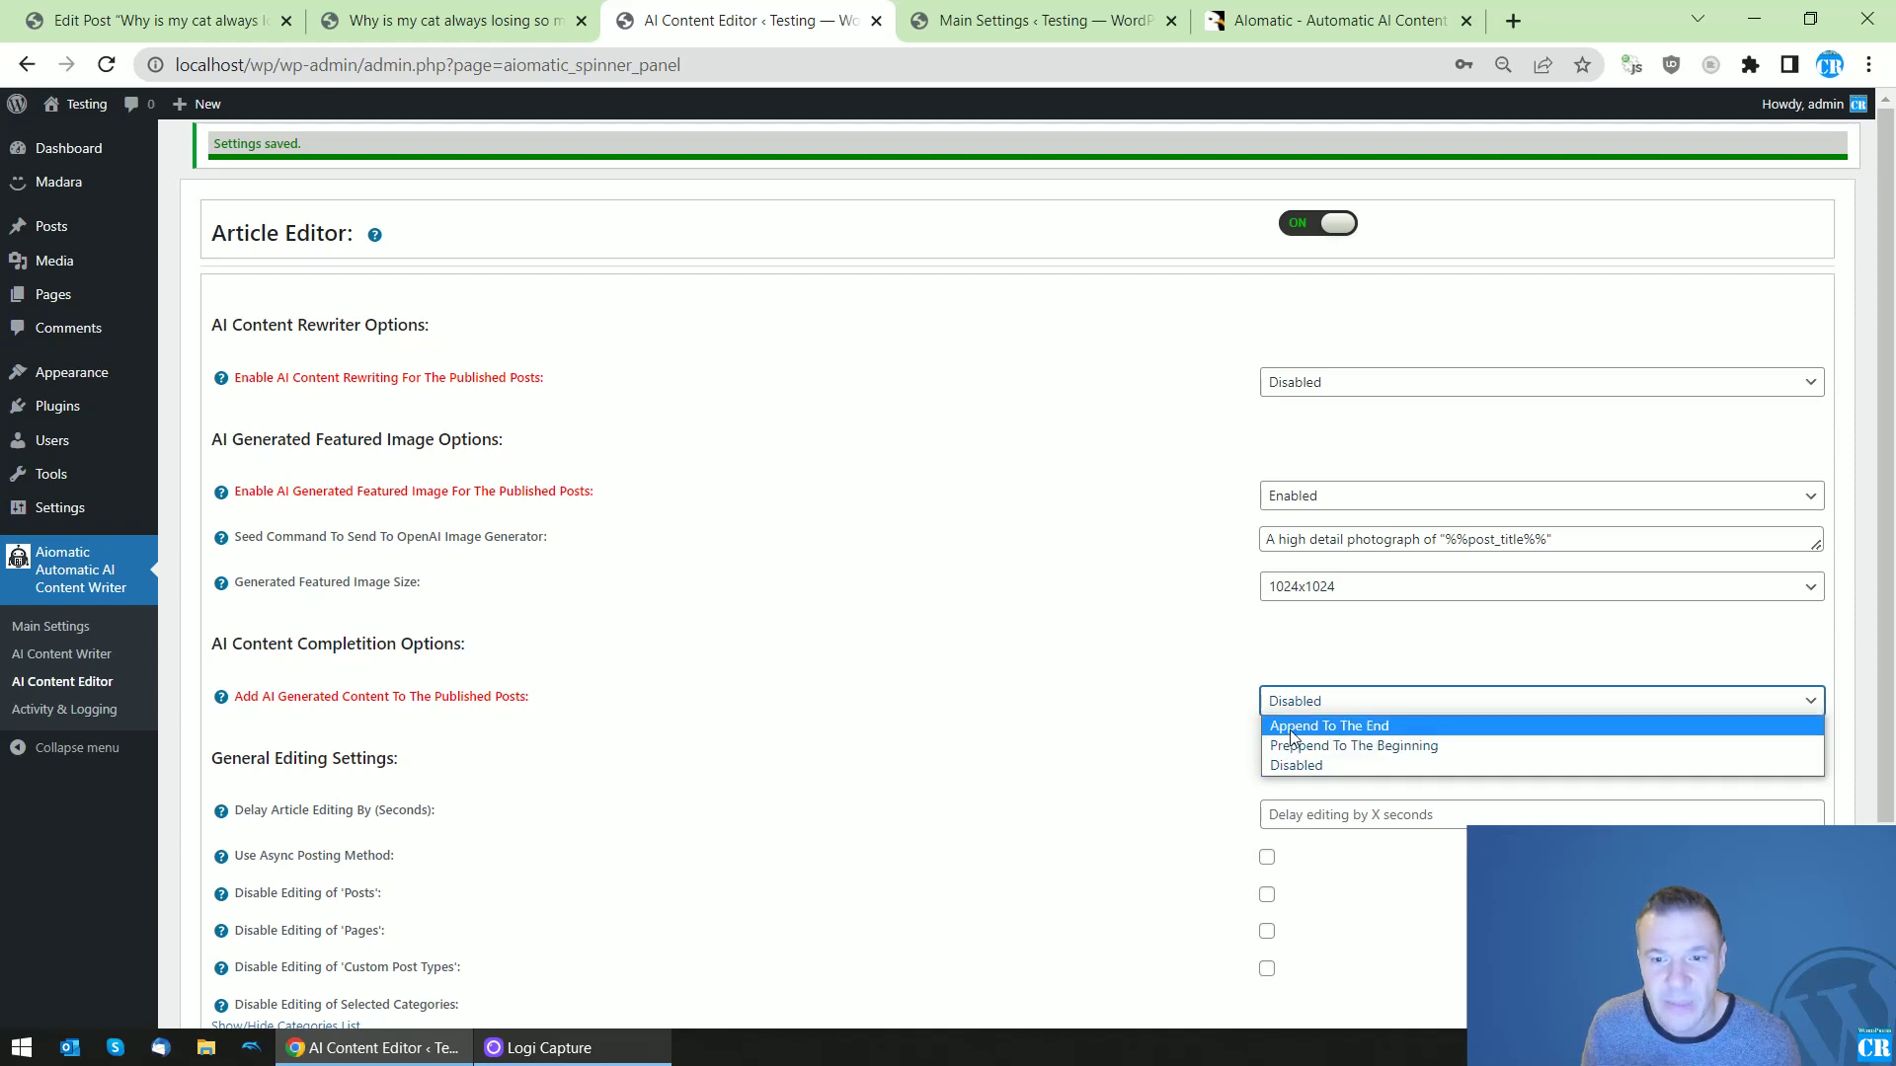
click(1078, 712)
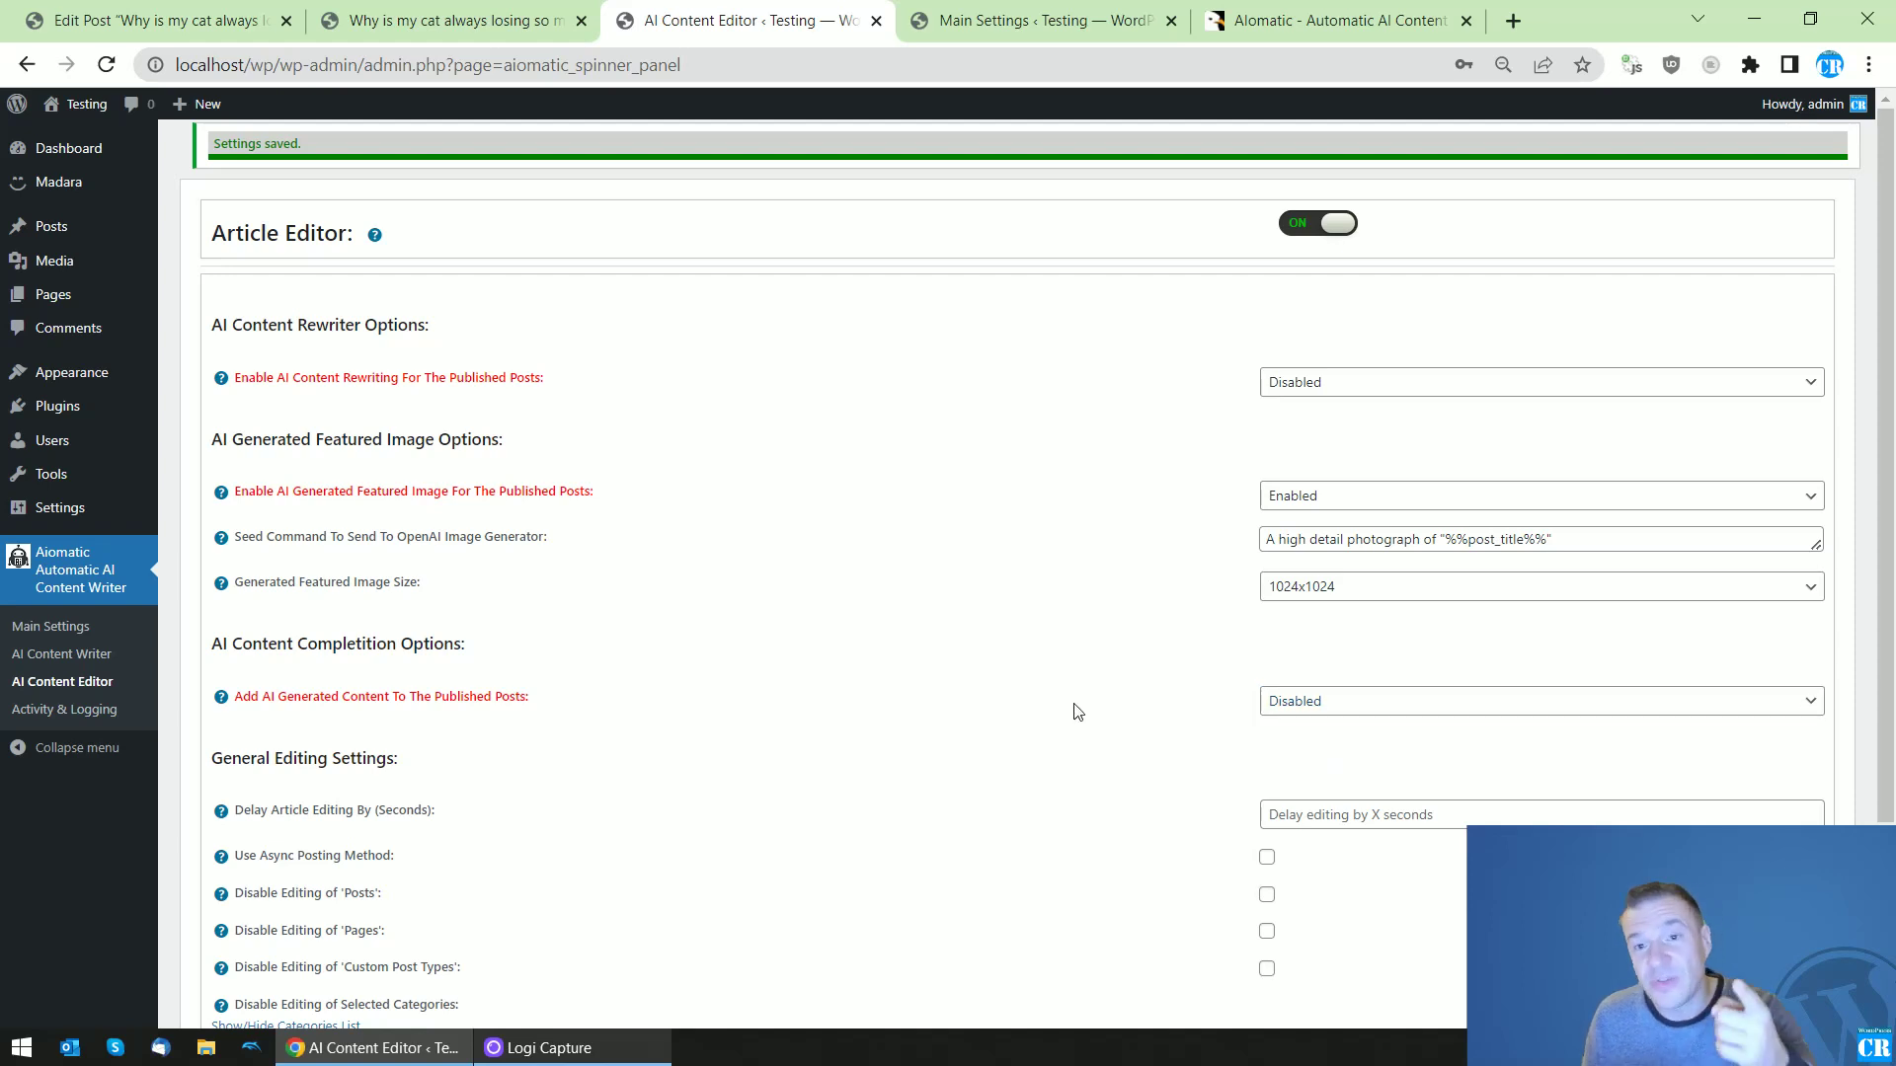